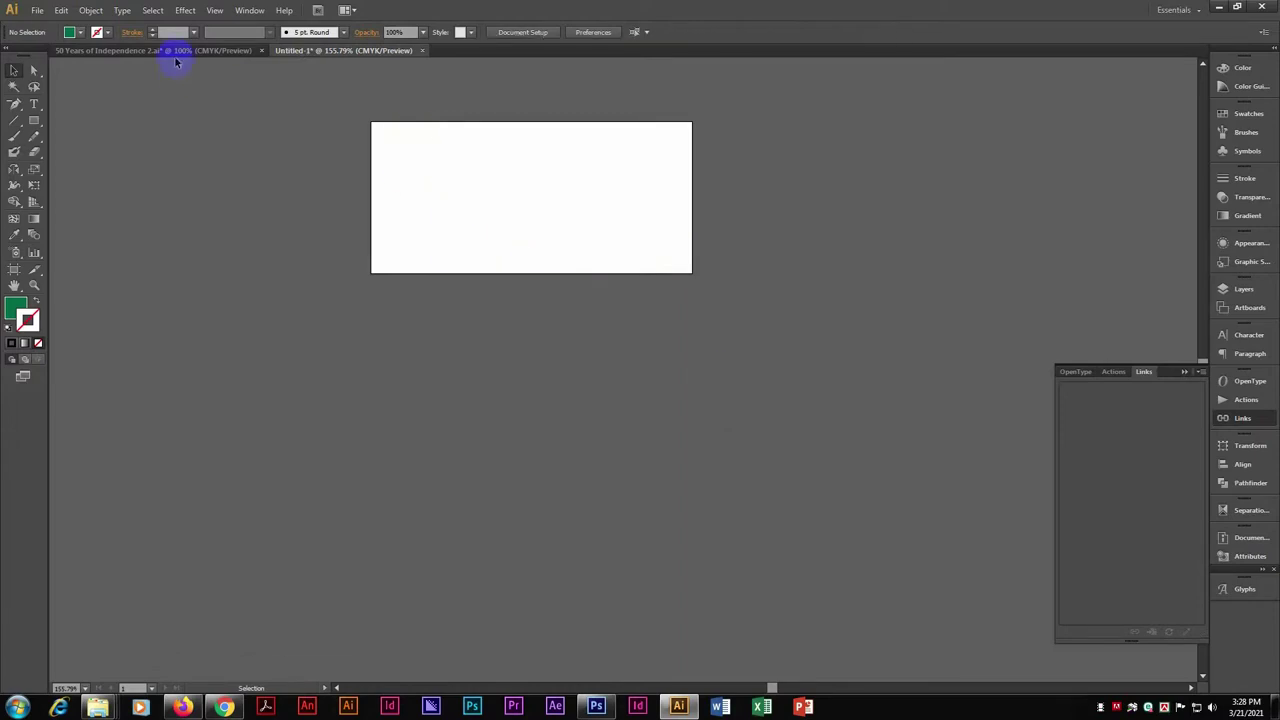
Copy the orange Bangladesh map into Untitled-1 and fit the artboard around it
left_click(170, 50)
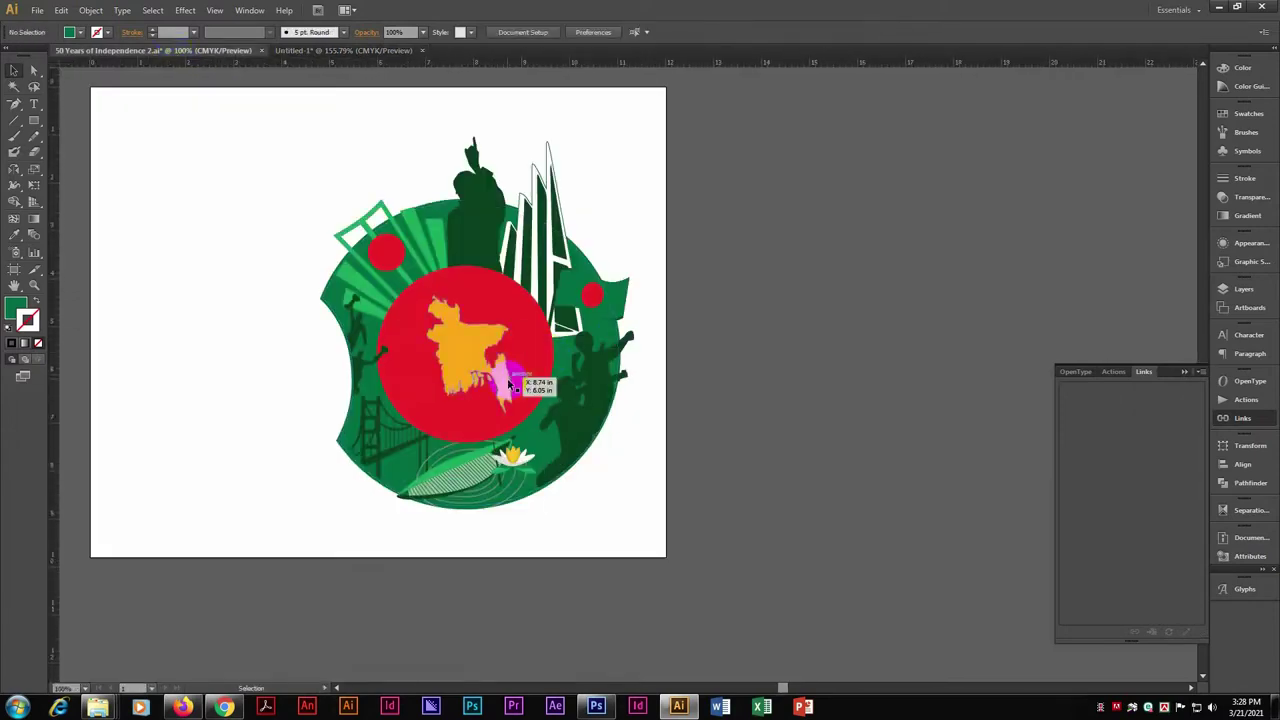
left_click(495, 365)
key("ctrl+c")
key("ctrl+Tab")
key("ctrl+v")
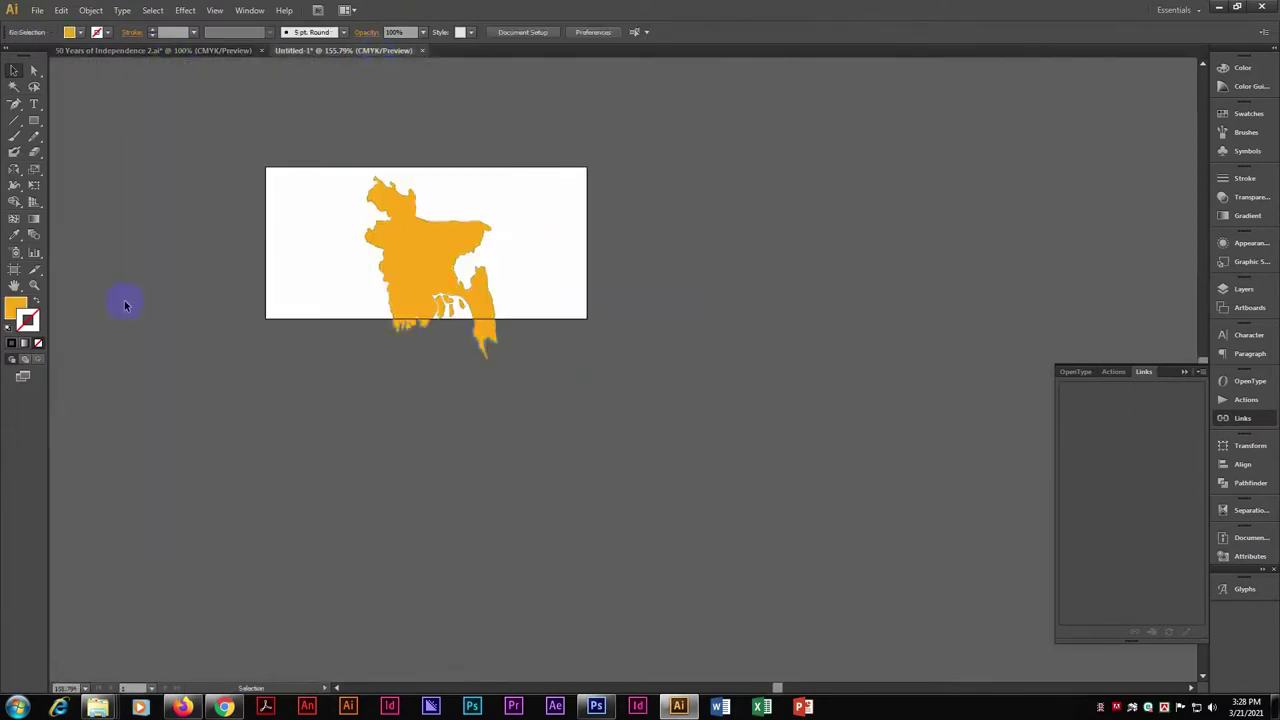
key("shift+o")
left_click_drag(266, 318, 402, 376)
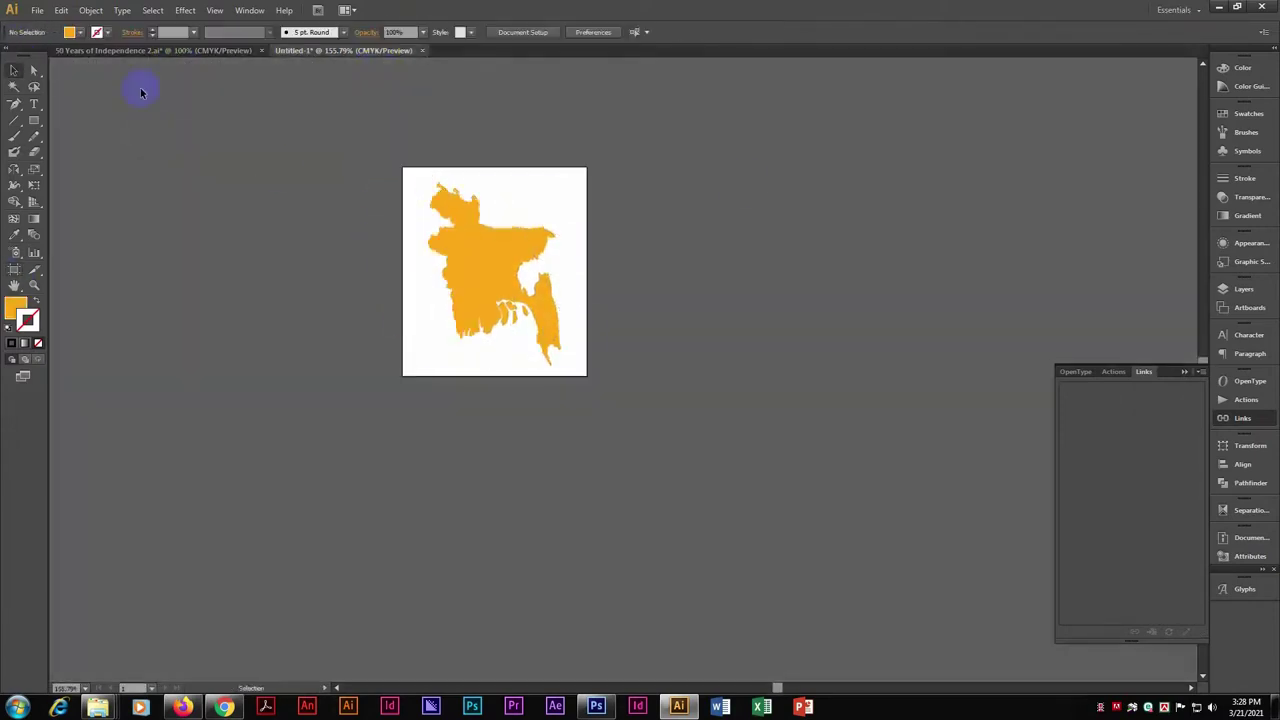
Start exporting the map artwork, naming the file 'Bang'
left_click(37, 10)
left_click(70, 283)
type("Bang")
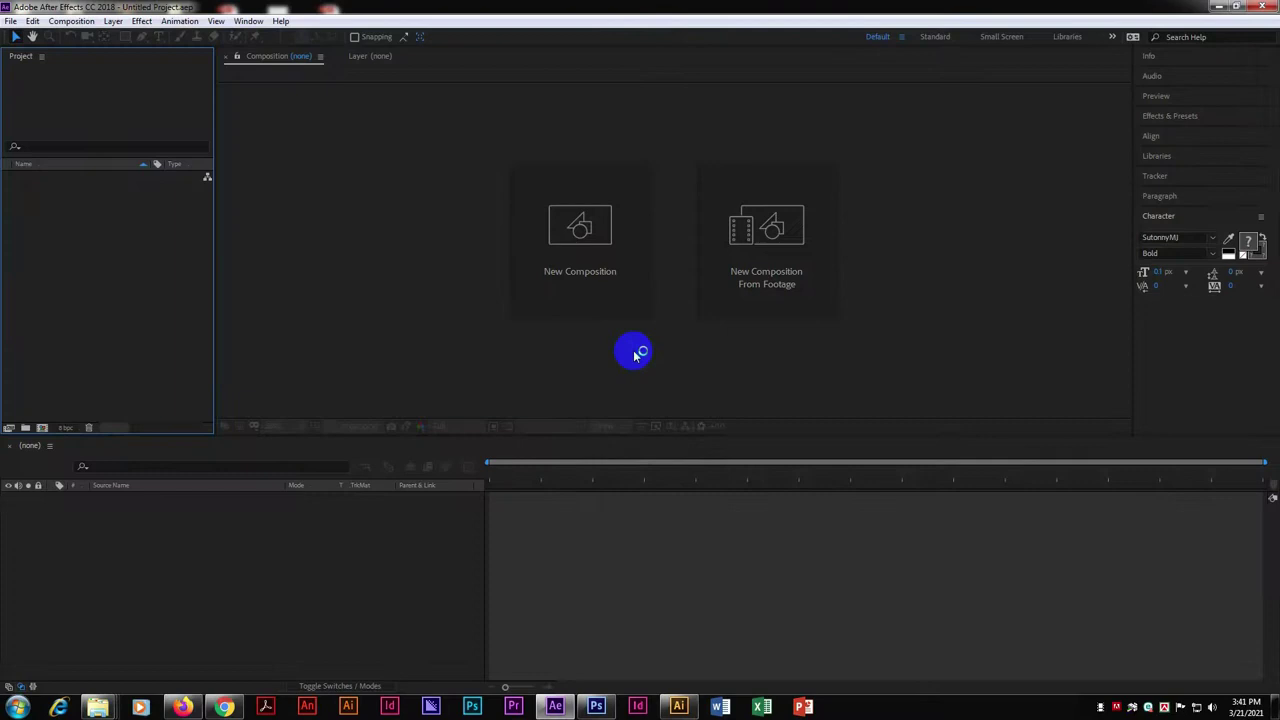
Create Comp 1 at 1920×1080, 30 fps, 42 seconds long
left_click(575, 230)
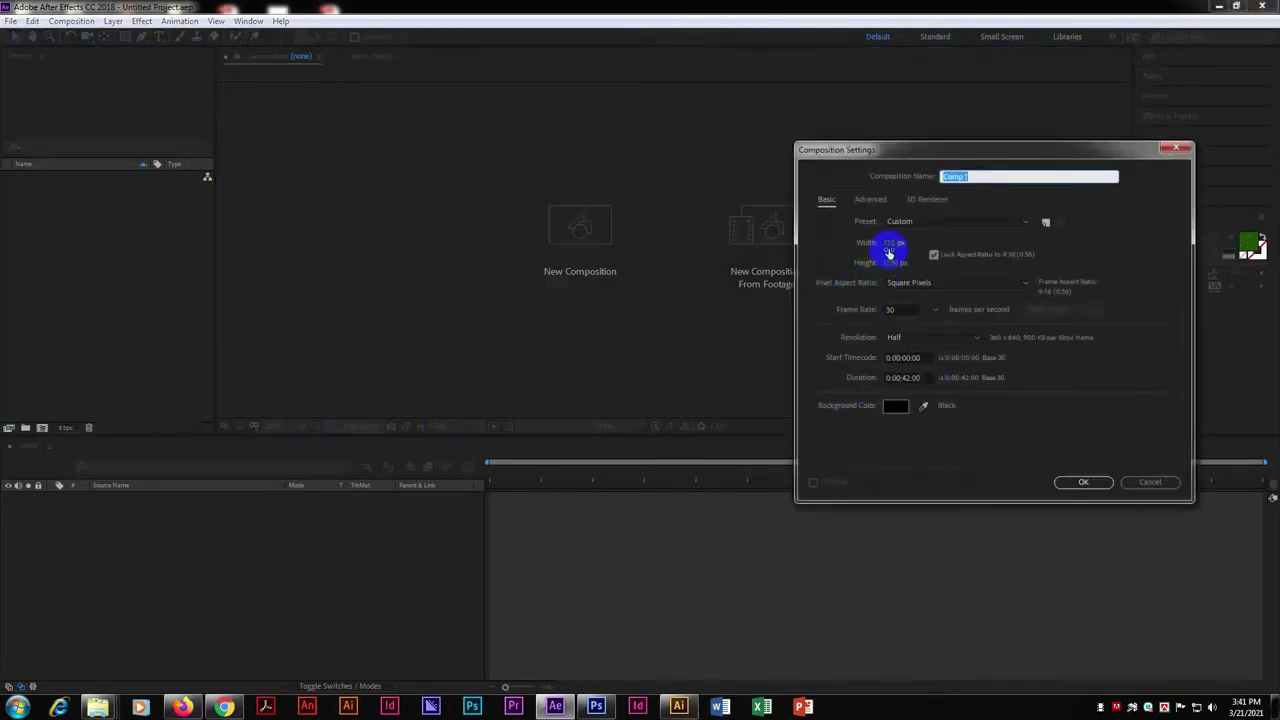
left_click(889, 247)
type("1080")
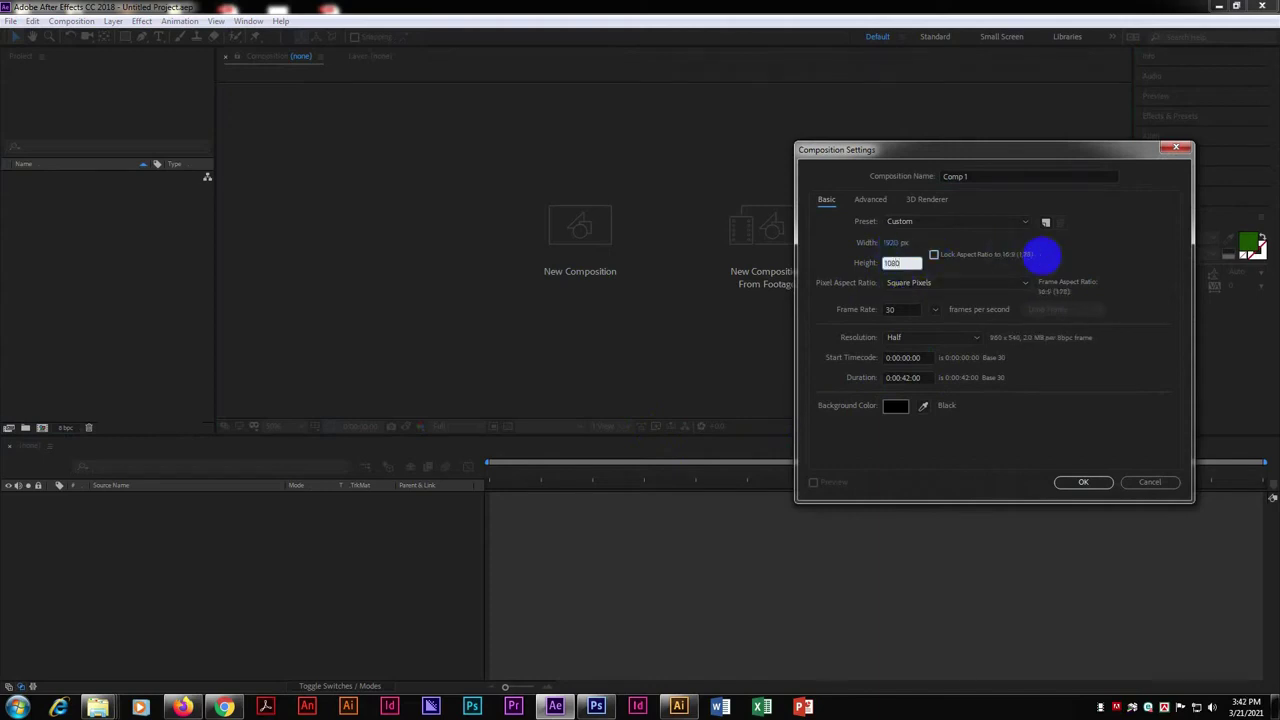
left_click(1104, 484)
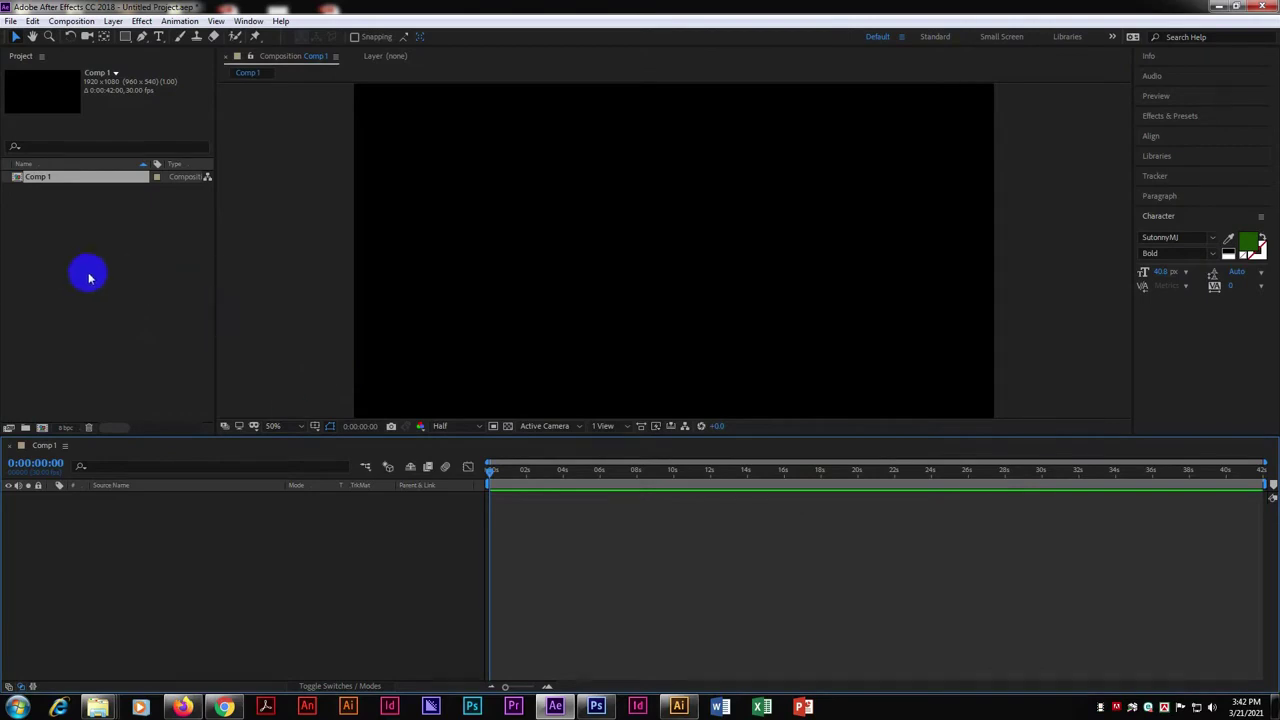
Drop all imported logo PNGs into Comp 1 and fit them within the frame
left_click_drag(43, 177, 457, 400)
scroll(808, 114, "down", 4)
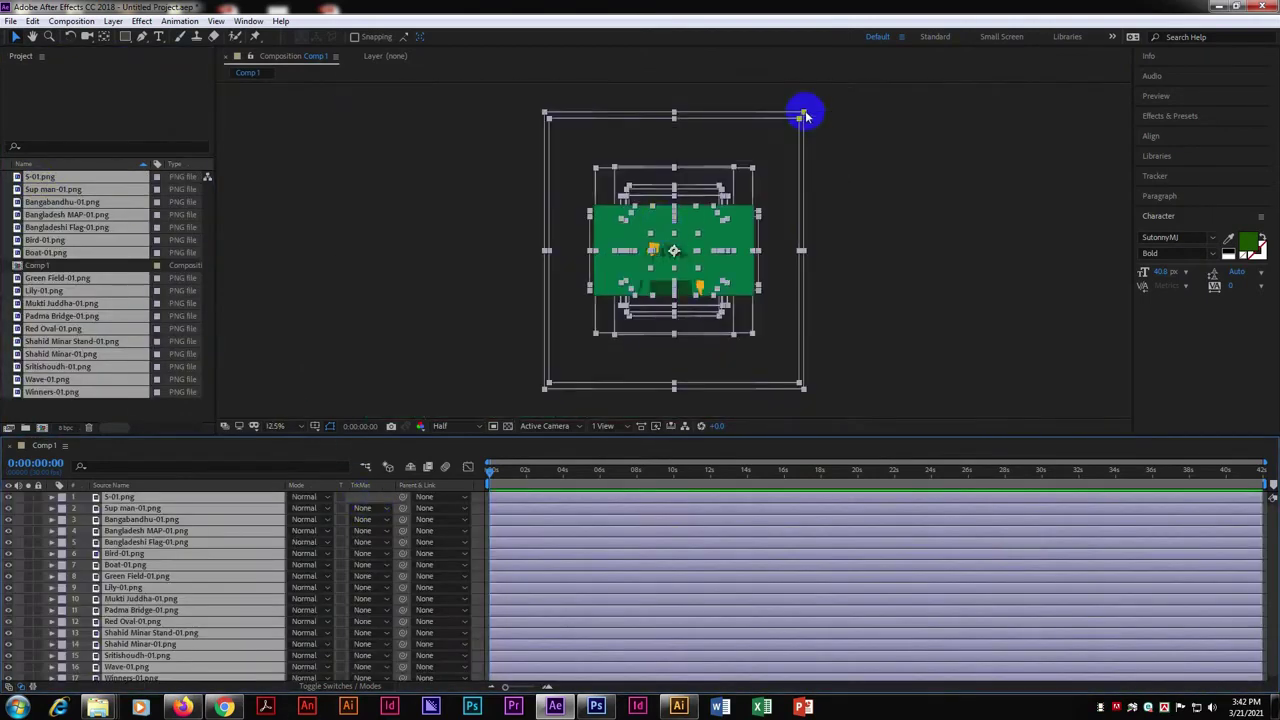
scroll(743, 134, "up", 4)
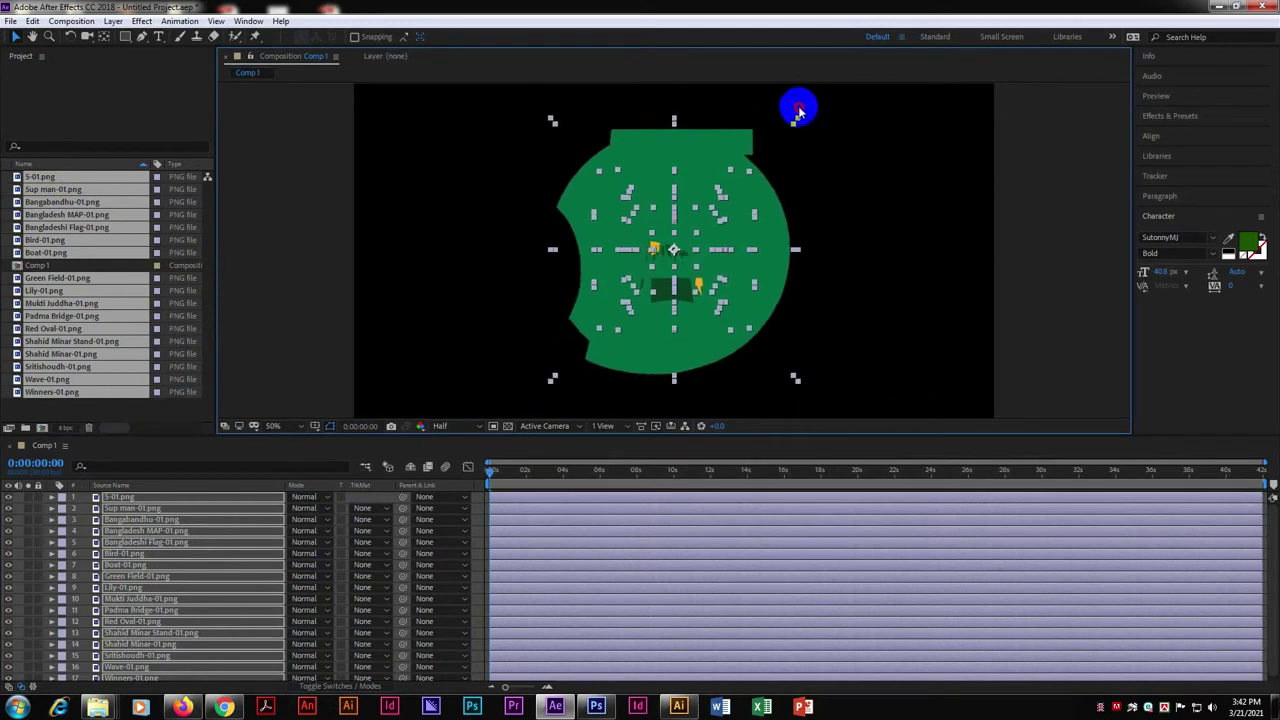
scroll(724, 222, "down", 2)
left_click_drag(724, 222, 731, 242)
scroll(731, 242, "up", 1)
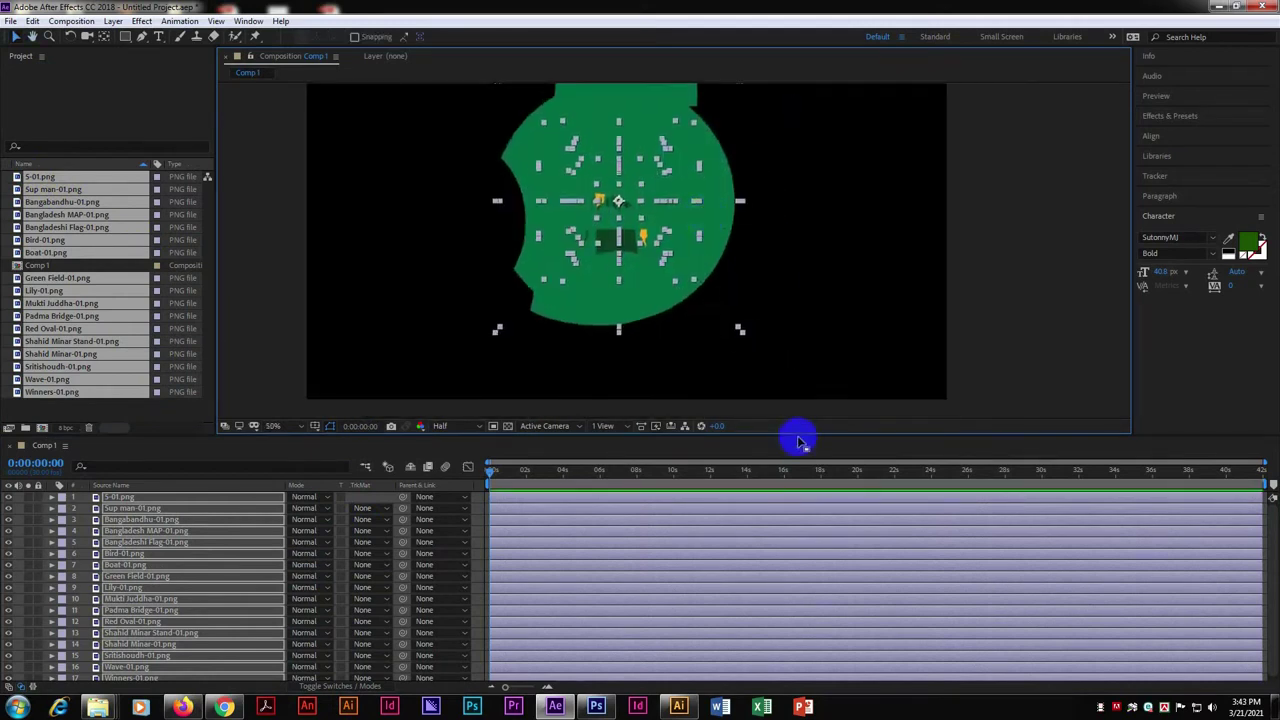
left_click_drag(800, 437, 790, 522)
left_click_drag(774, 424, 723, 314)
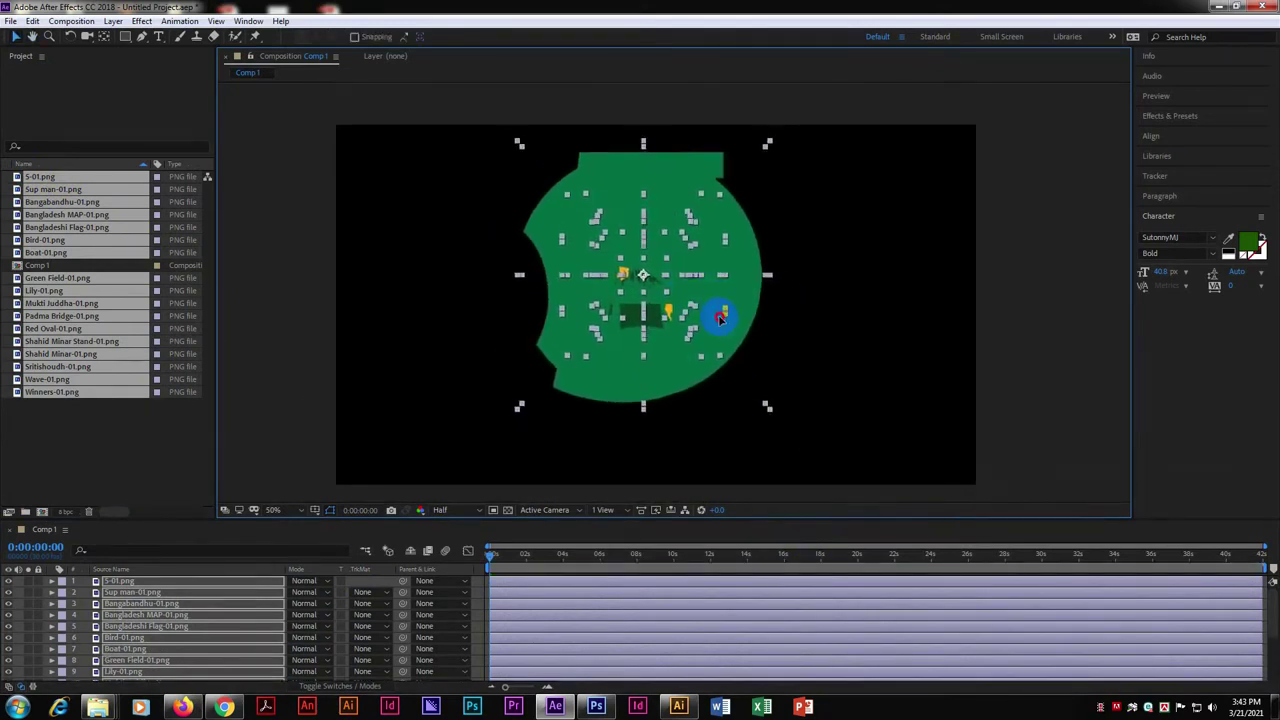
left_click(1051, 466)
left_click(167, 467)
key("comma")
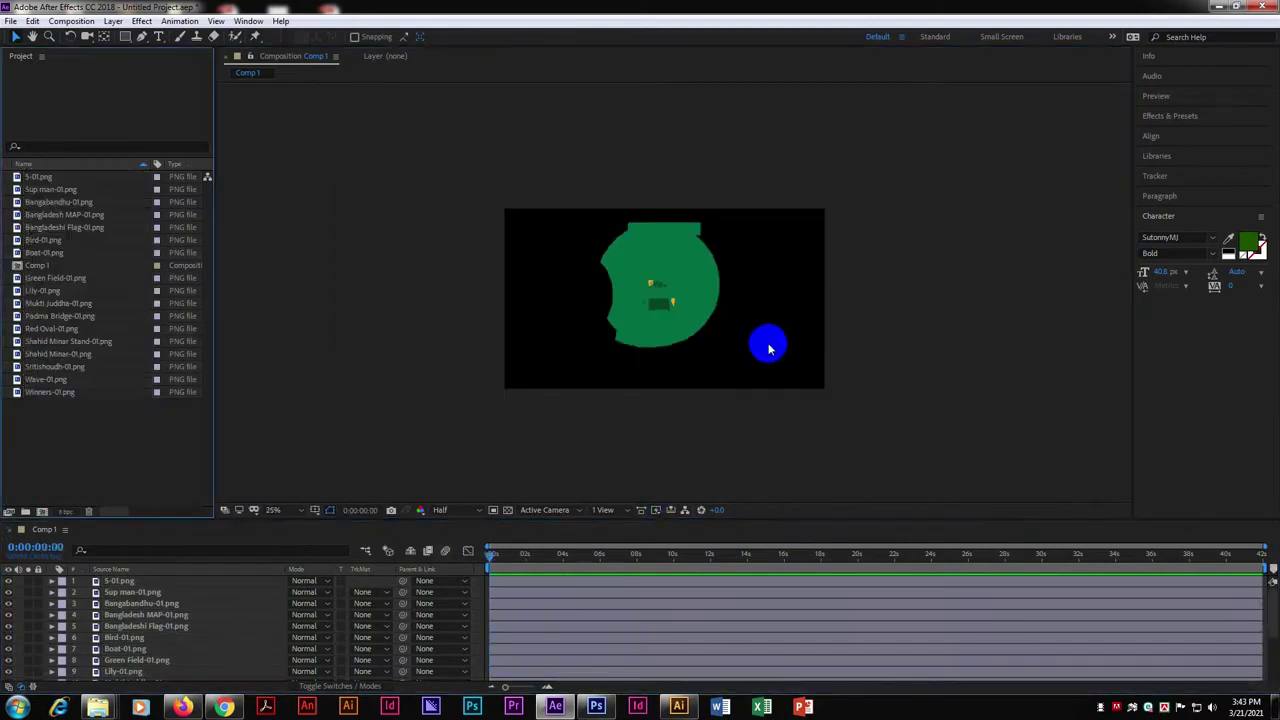
left_click_drag(790, 522, 770, 427)
Save the project as '50 Years Independence Day Animated Logo'
key("ctrl+s")
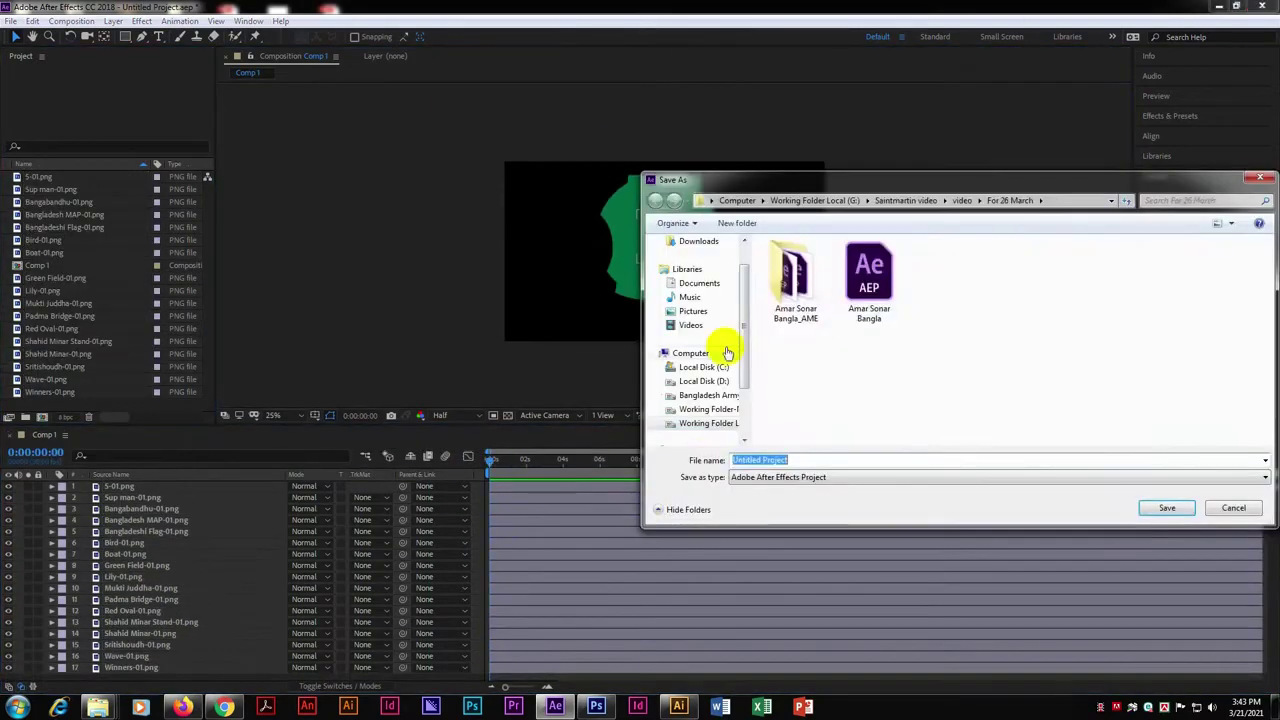
type("50 Years Ind")
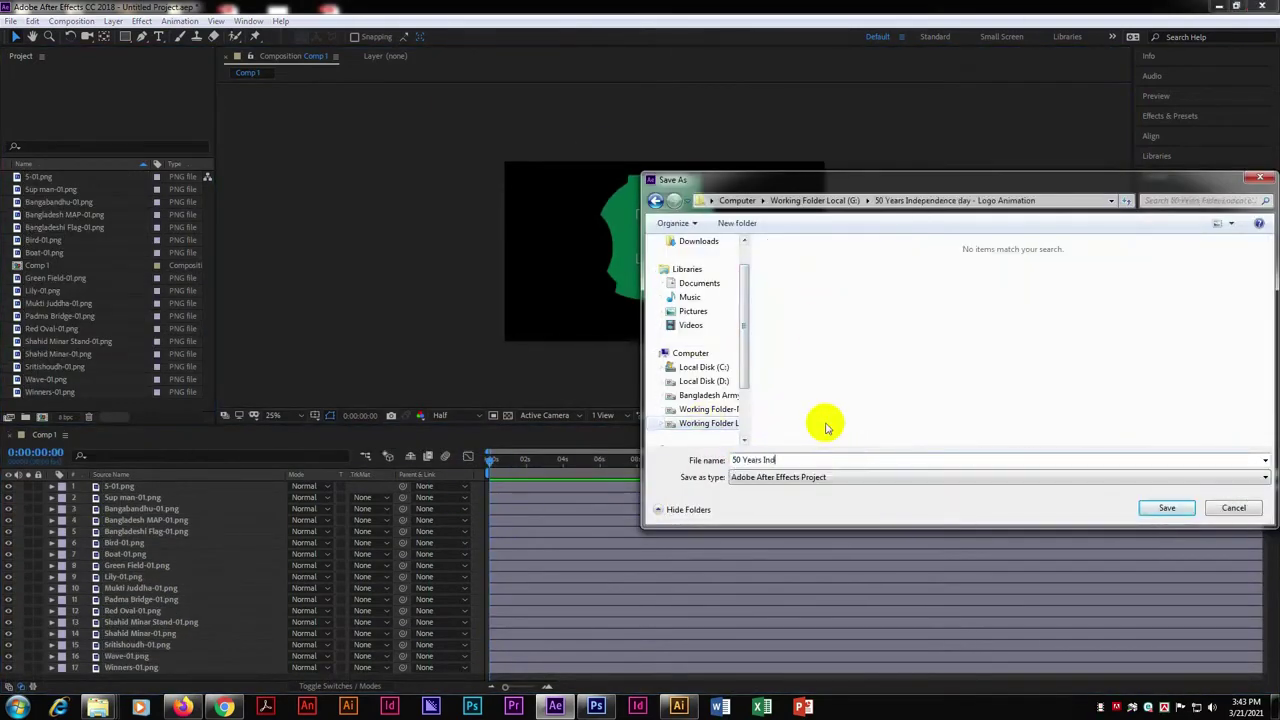
type("ed Logo")
key("Return")
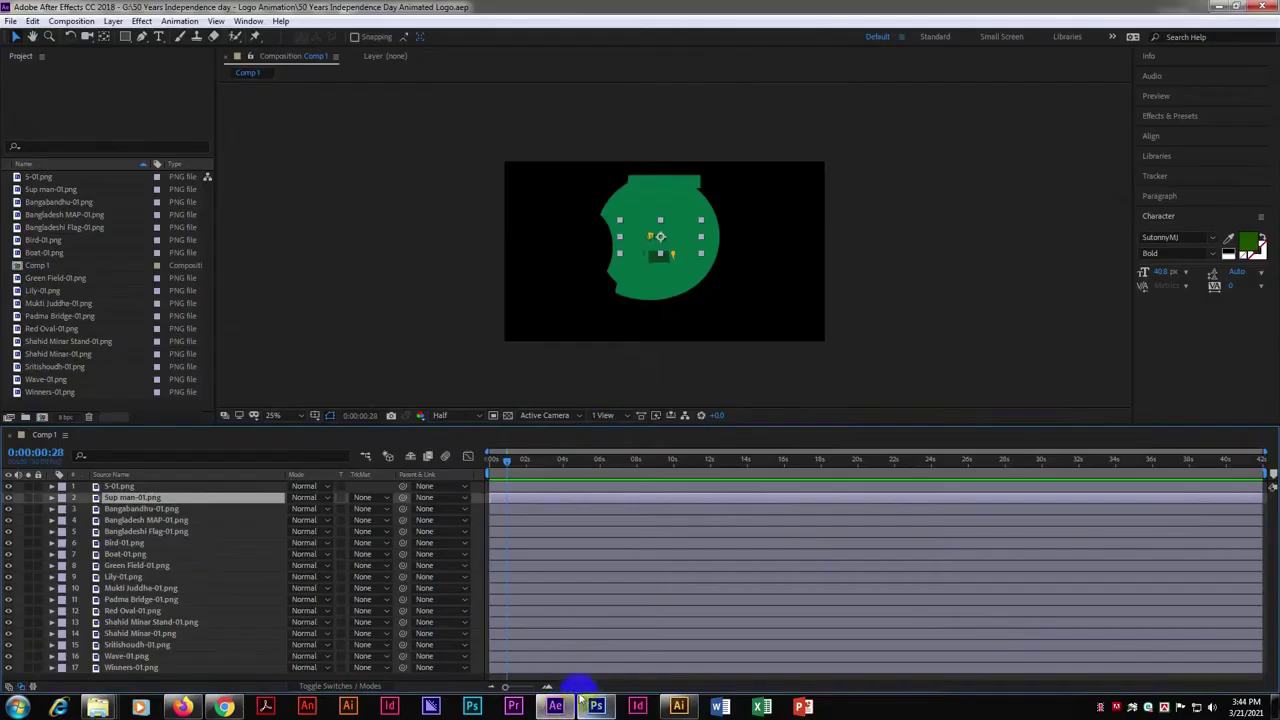
Check the Illustrator logo, then push all layers later and delay the upper fourteen
left_click(679, 707)
key("alt+Tab")
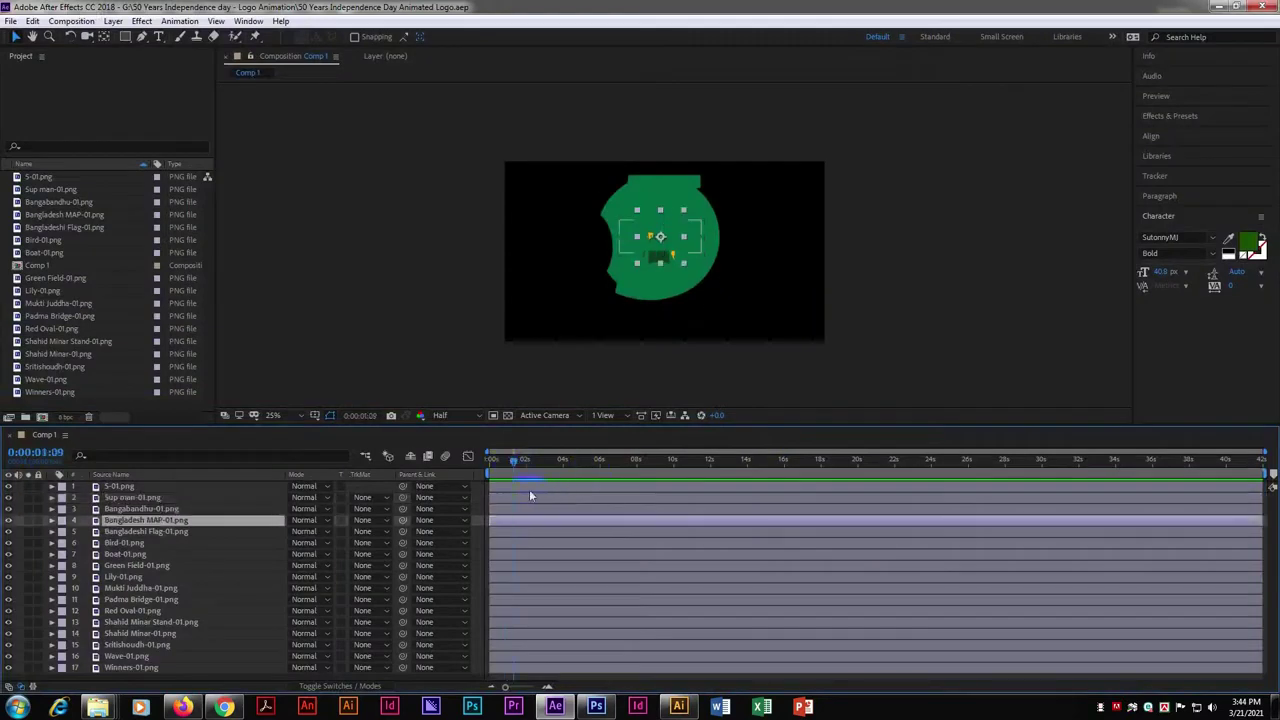
left_click(529, 489)
key("ctrl+a")
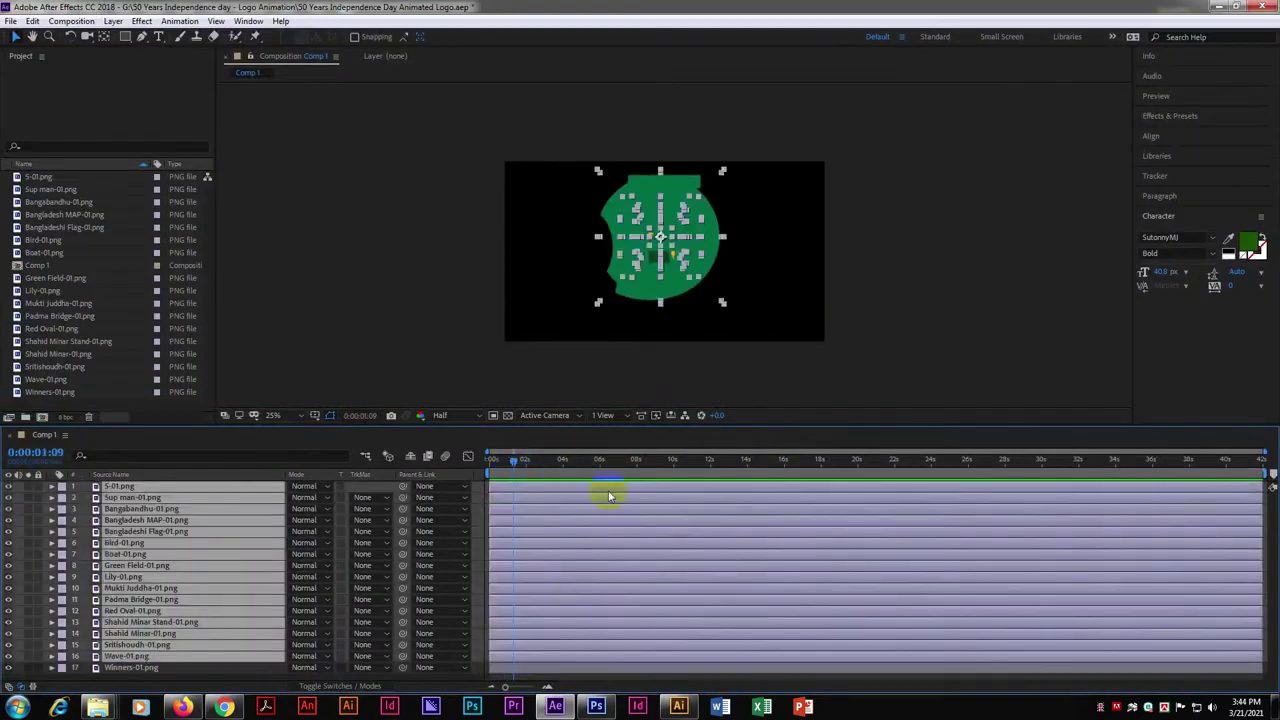
left_click_drag(584, 509, 632, 505)
left_click(522, 461)
left_click_drag(508, 463, 506, 460)
left_click(514, 663)
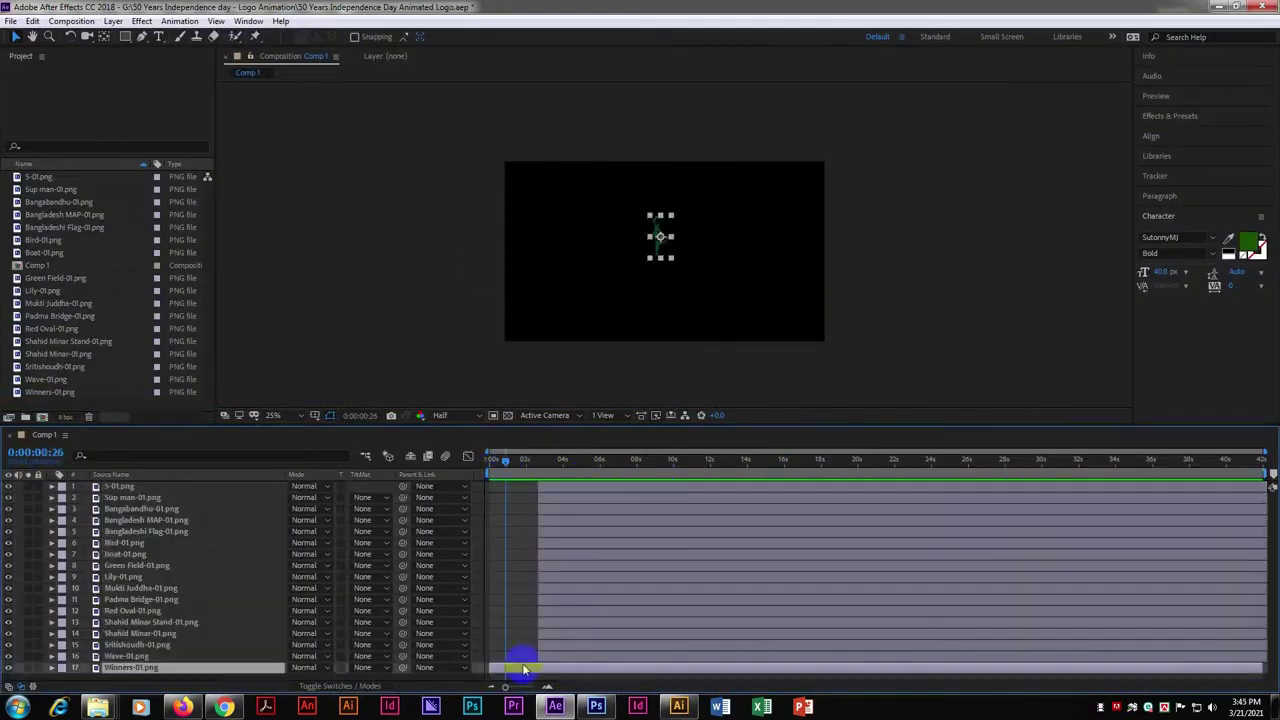
left_click(564, 658)
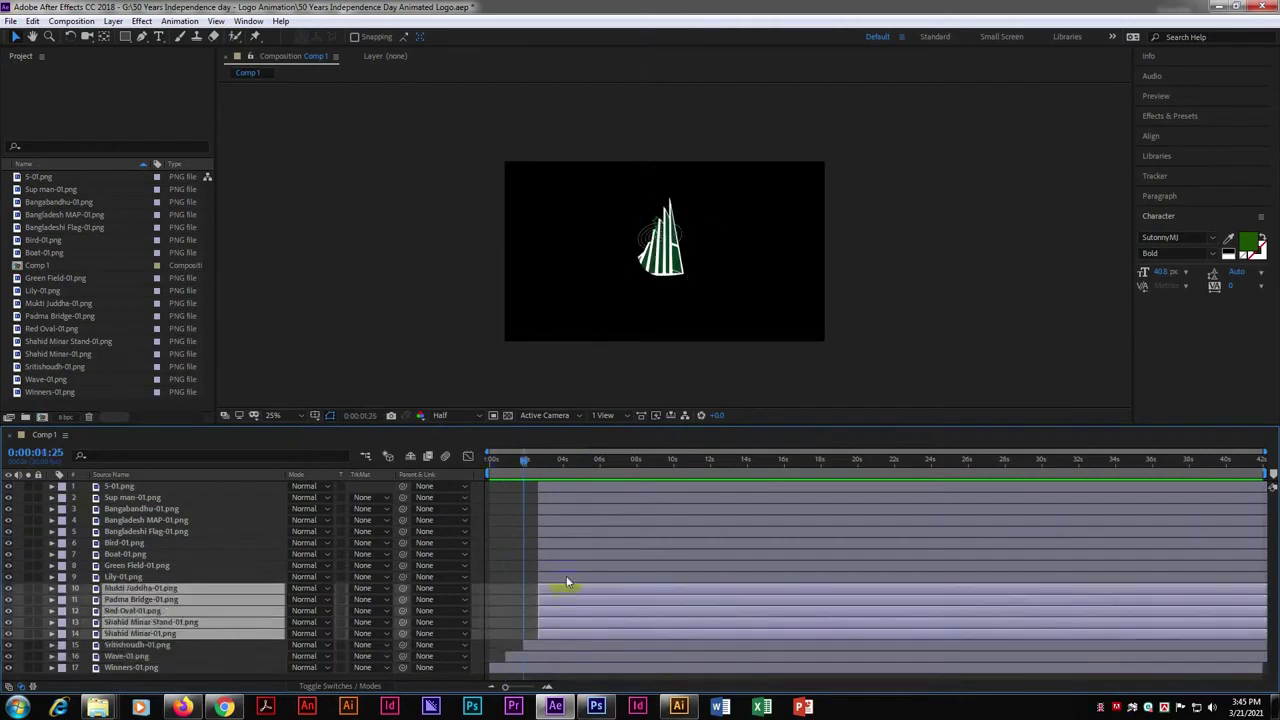
left_click_drag(600, 640, 557, 460)
Stagger Red Oval, Padma Bridge, Boat, Bird and the top layers to successive start times
left_click(530, 465)
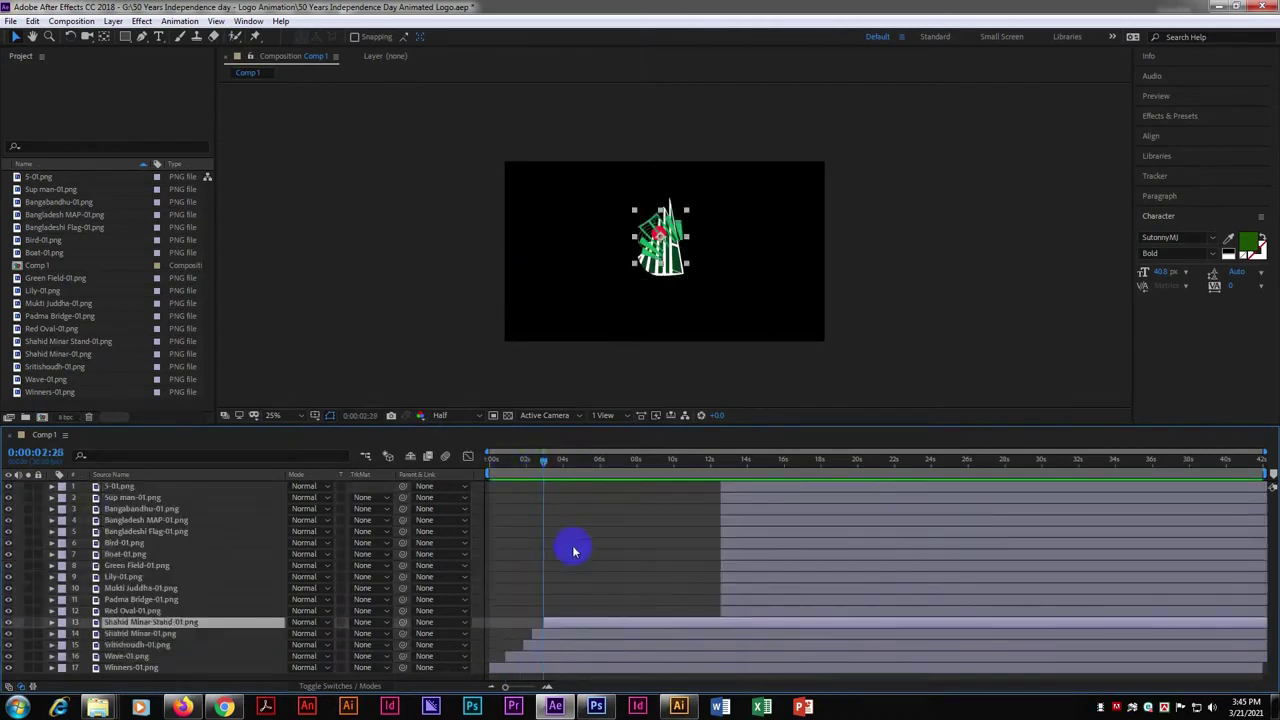
left_click(742, 613)
key("bracketleft")
left_click(706, 557)
key("bracketleft")
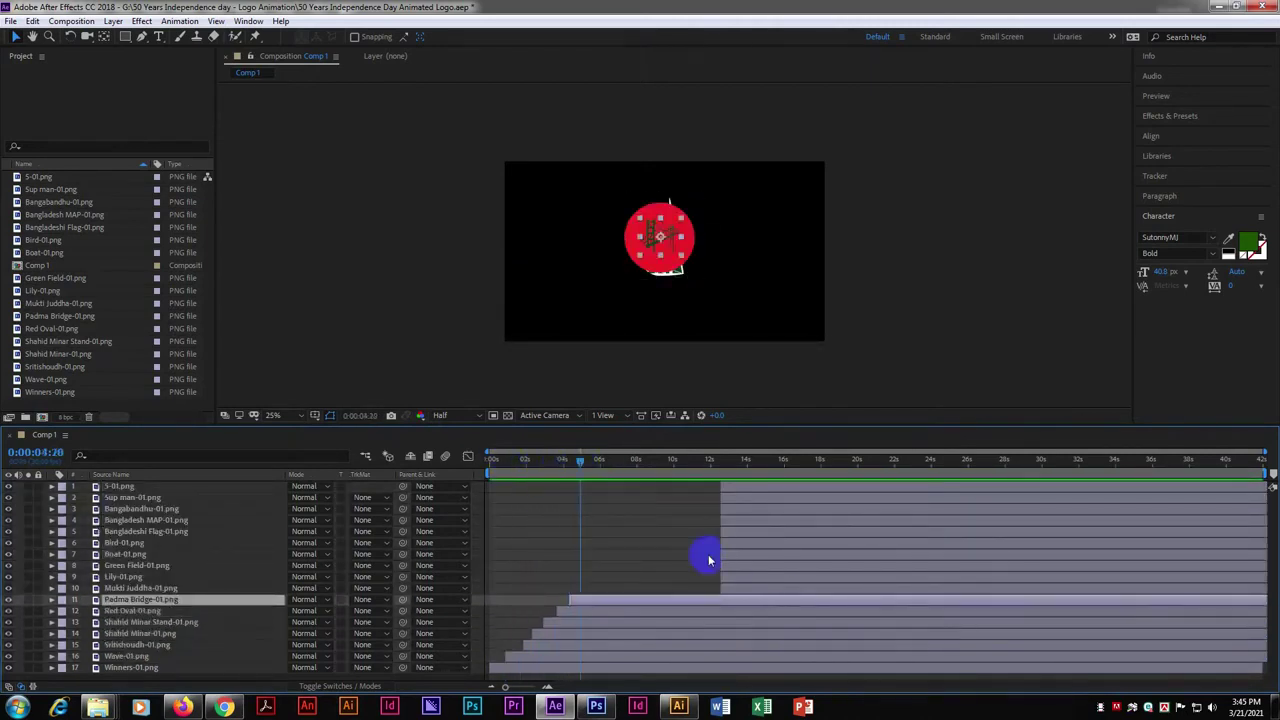
left_click(689, 563)
key("bracketleft")
key("bracketleft")
mouse_move(606, 462)
left_mouse_down()
mouse_move(623, 474)
mouse_move(623, 462)
left_mouse_up()
left_click(705, 552)
key("bracketleft")
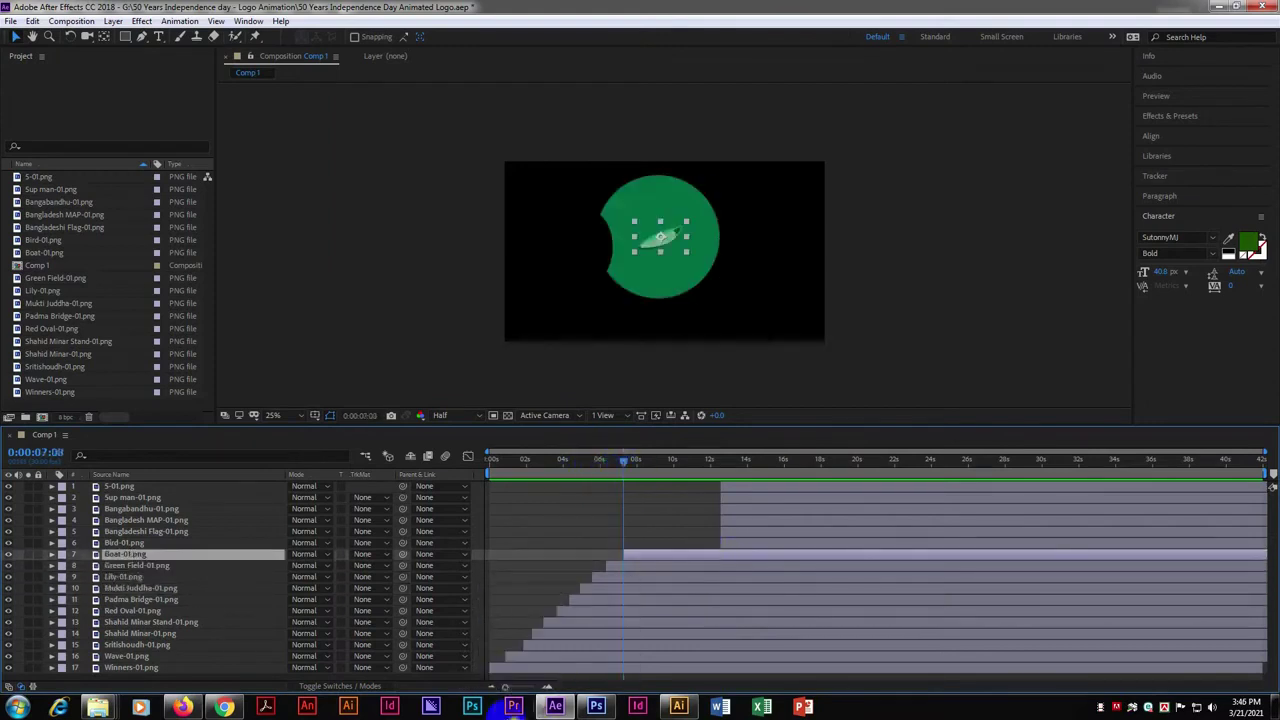
left_click(743, 543)
key("bracketleft")
left_click(720, 531)
key("bracketleft")
left_click(720, 520)
key("bracketleft")
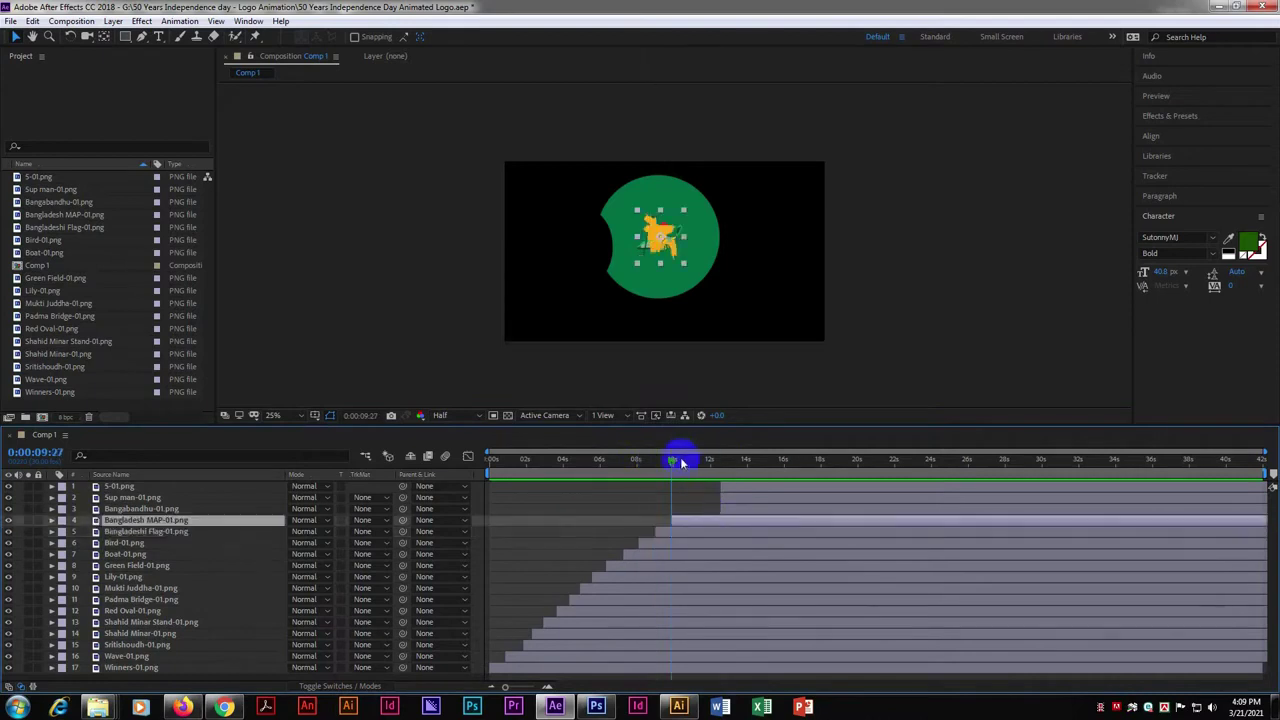
left_click(720, 509)
key("bracketleft")
Delay the whole layer stack by about 2.5 seconds
key("Home")
key("ctrl+a")
left_click_drag(553, 628, 600, 628)
left_click(596, 543)
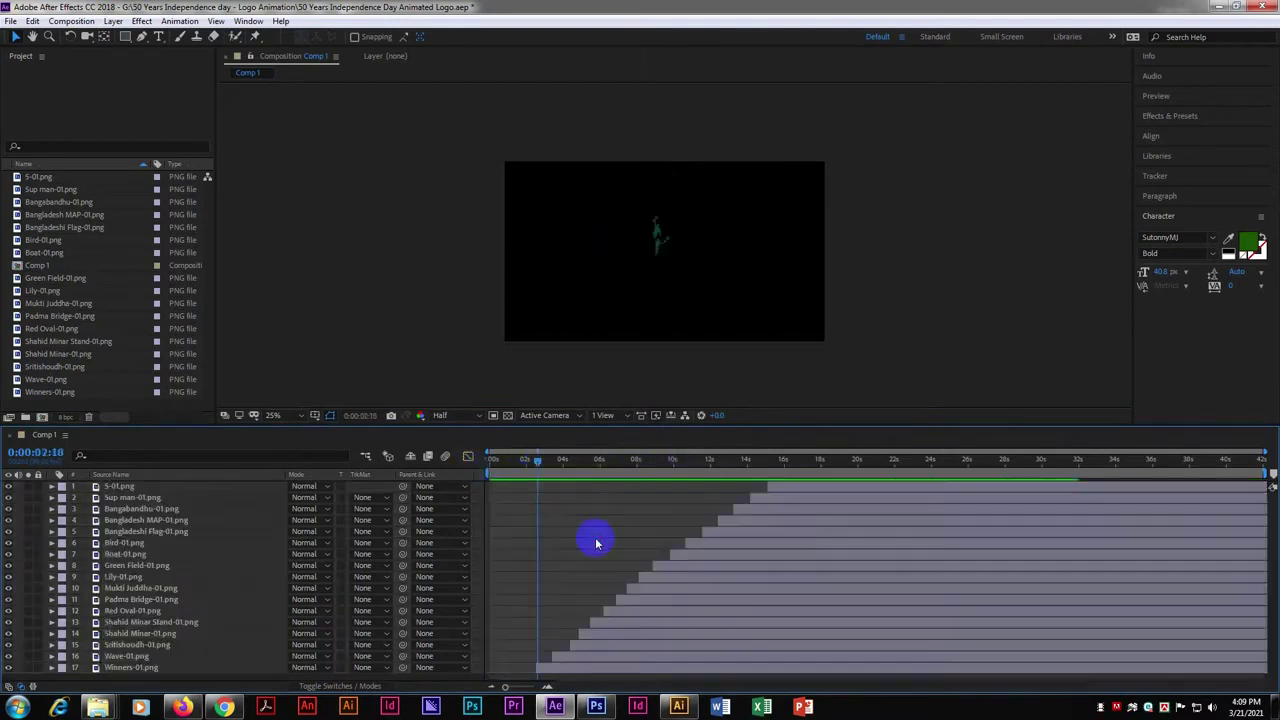
Make Green Field start at zero at the bottom of the stack, then review timing
left_click_drag(537, 461, 662, 461)
left_click(700, 564)
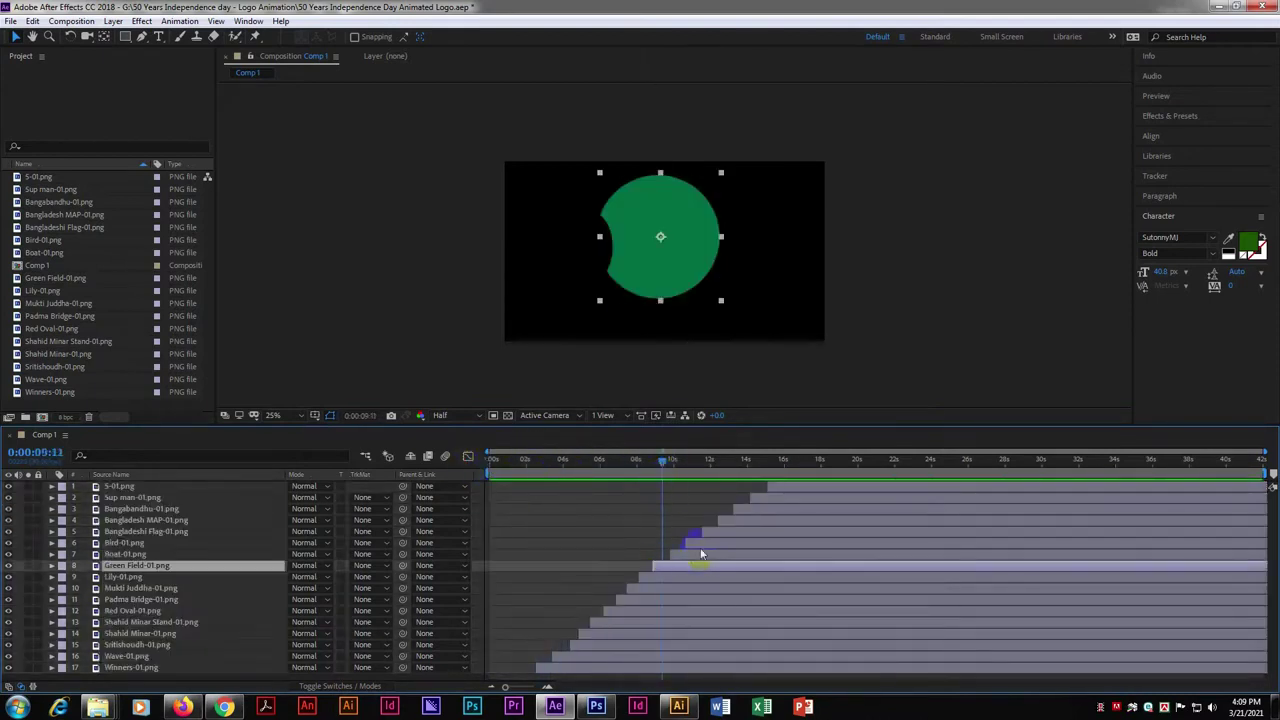
key("Home")
key("bracketleft")
key("ctrl+bracketleft")
key("ctrl+bracketleft")
key("ctrl+bracketleft")
key("ctrl+bracketleft")
key("ctrl+bracketleft")
key("ctrl+bracketleft")
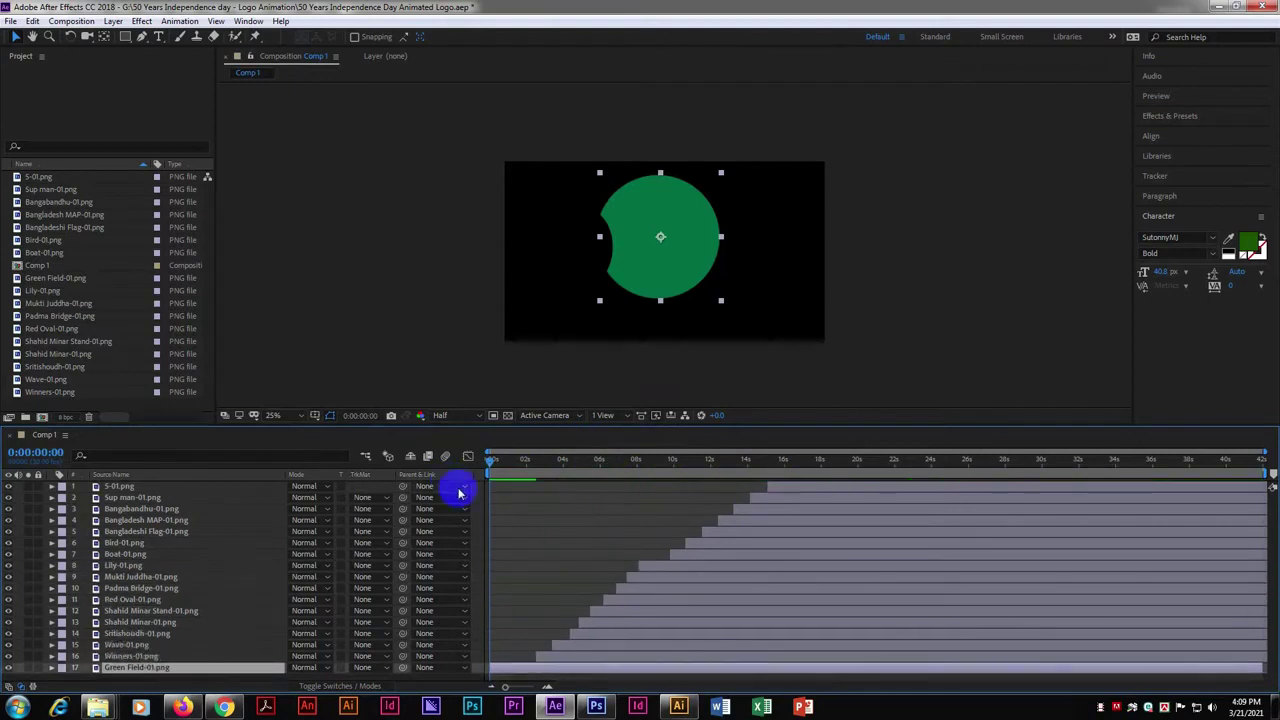
key("ctrl+a")
left_click(822, 460)
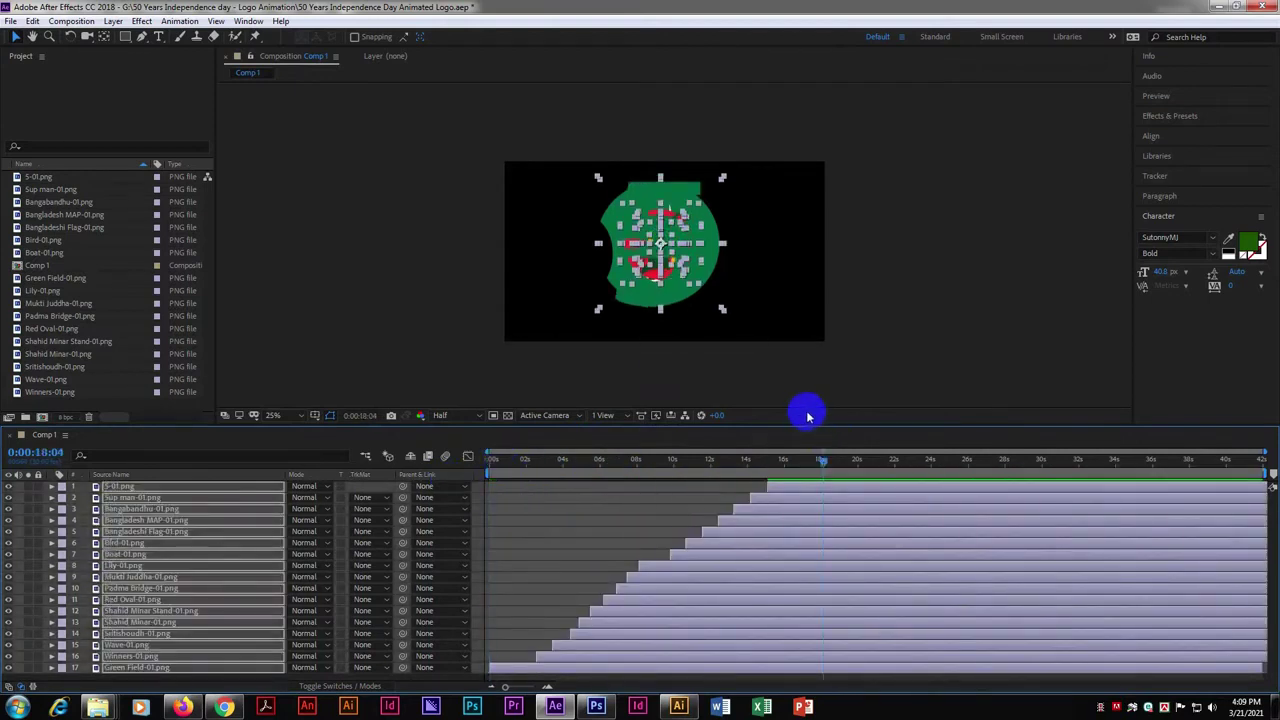
left_click_drag(568, 466, 547, 477)
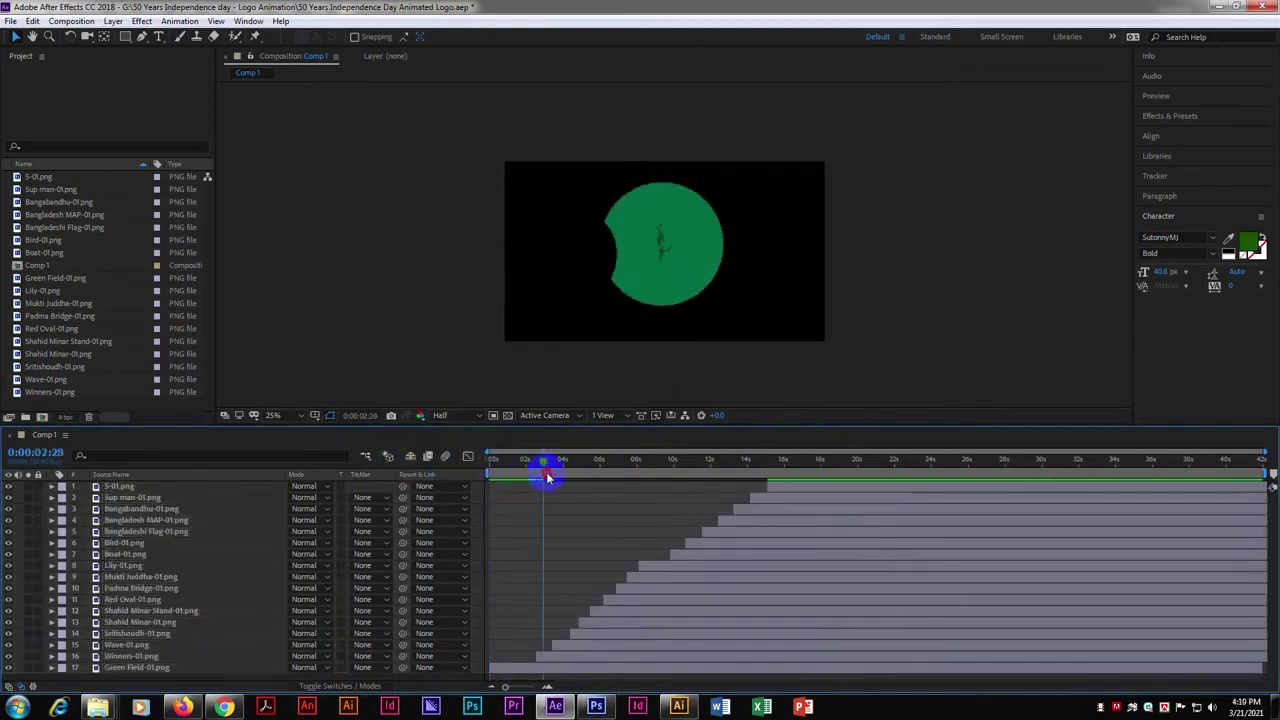
left_click(676, 711)
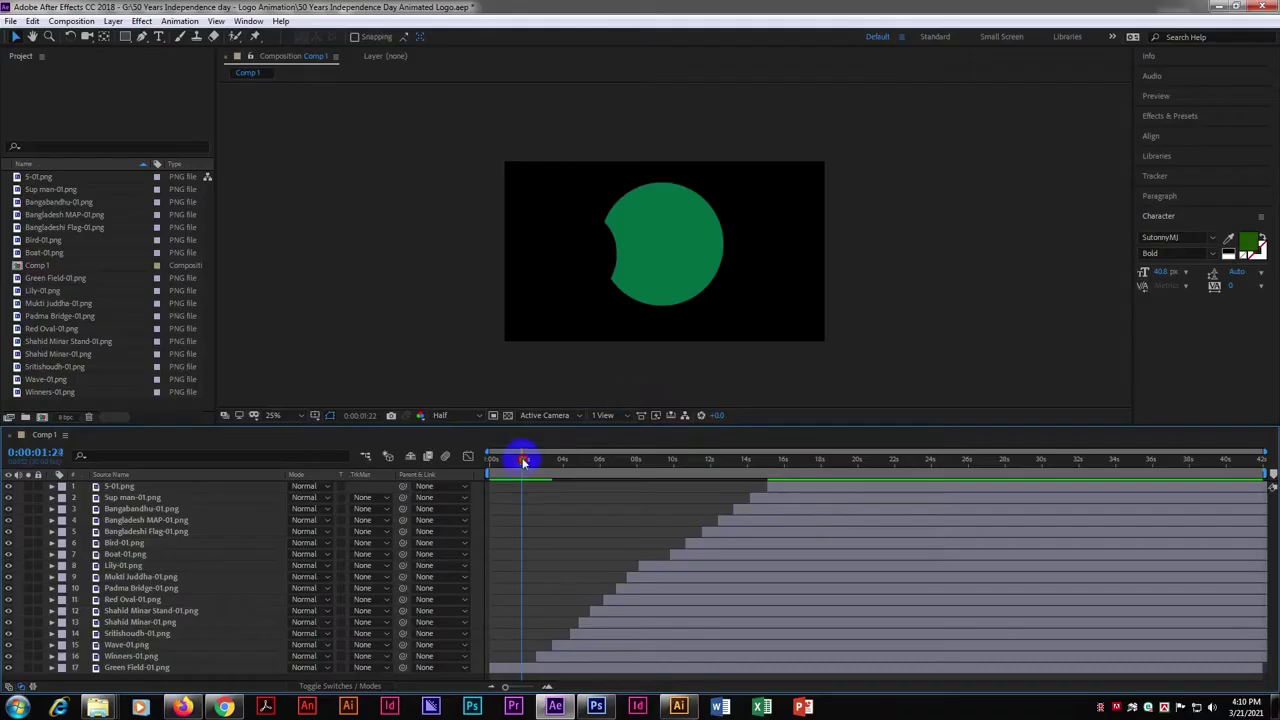
Start the Red Oval layer at 1 second and move it down the stack
left_click_drag(517, 451, 580, 451)
left_click(609, 600)
left_click(507, 460)
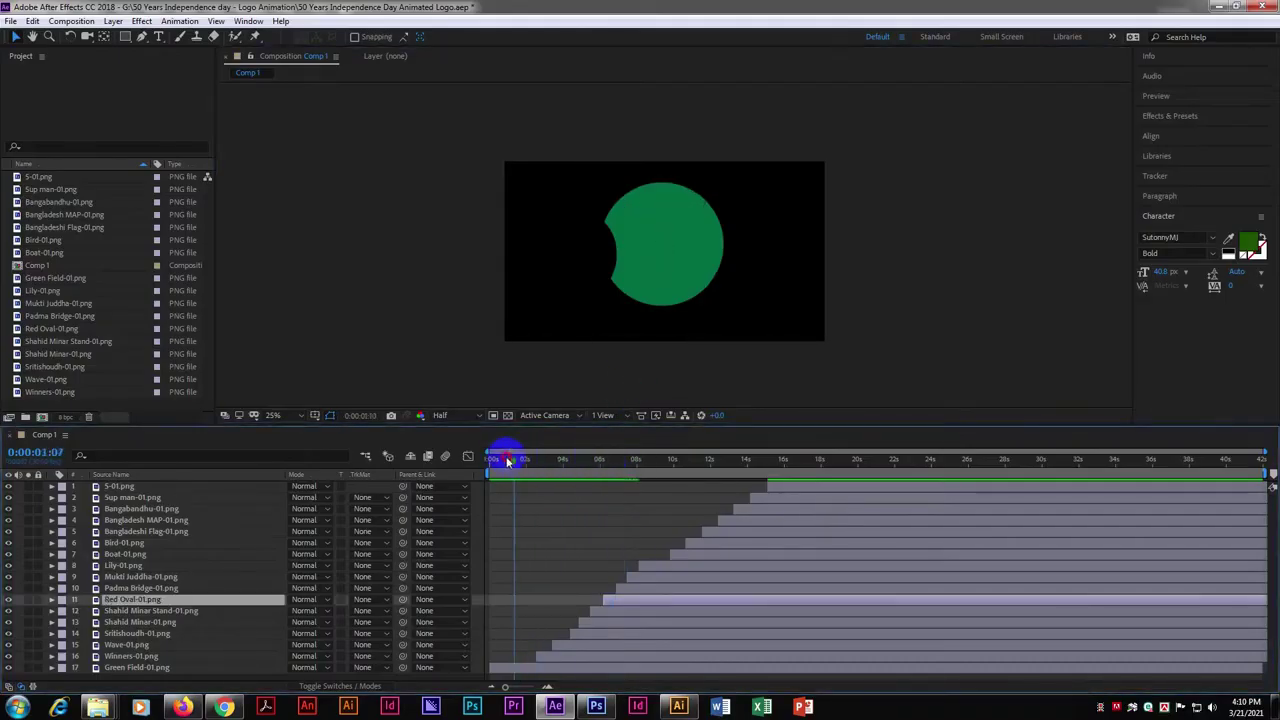
scroll(540, 551, "up", 3)
left_click(534, 460)
key("bracketleft")
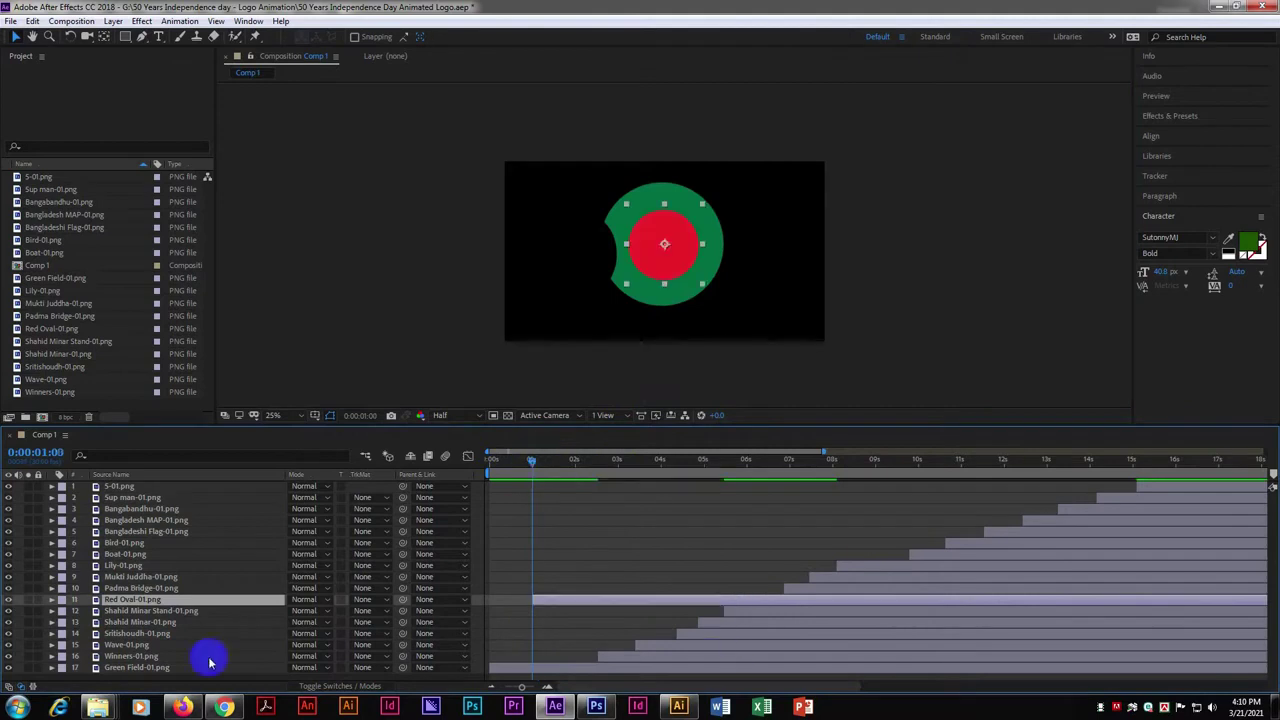
key("ctrl+bracketleft")
key("ctrl+bracketleft")
key("ctrl+bracketleft")
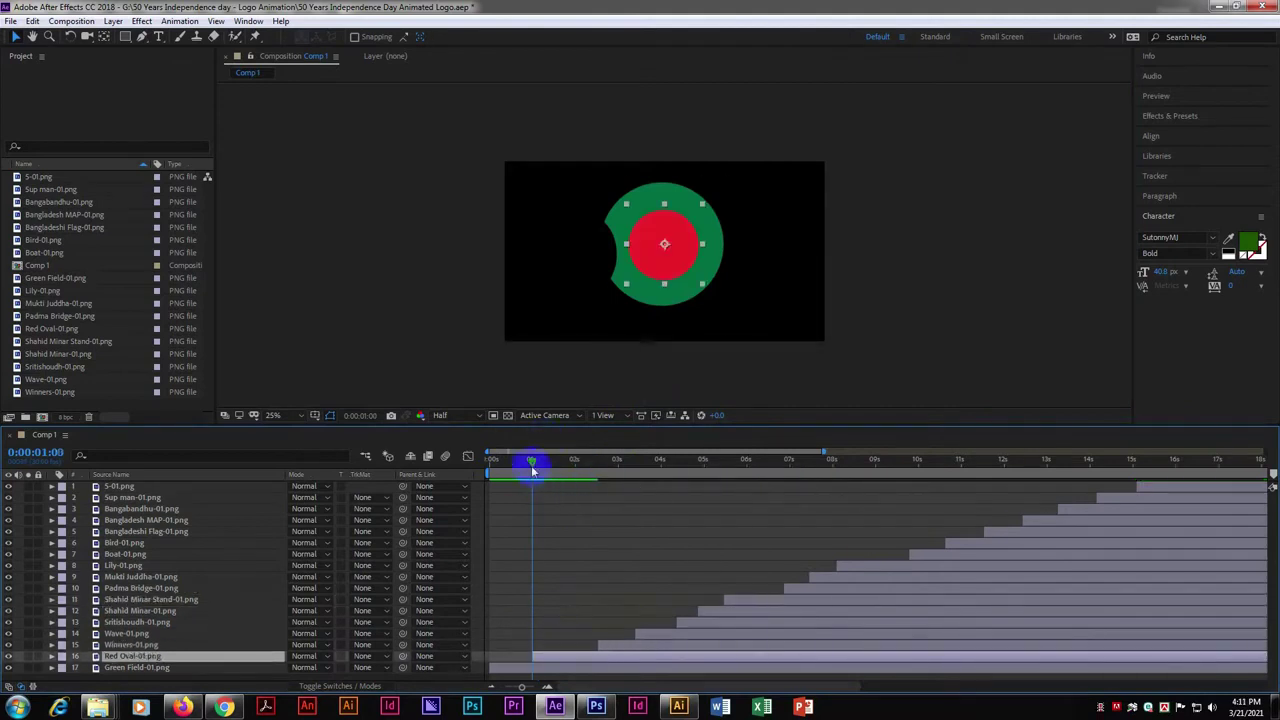
Start the Bangladesh MAP layer at 2 seconds and move it two places down
left_click_drag(532, 468, 742, 494)
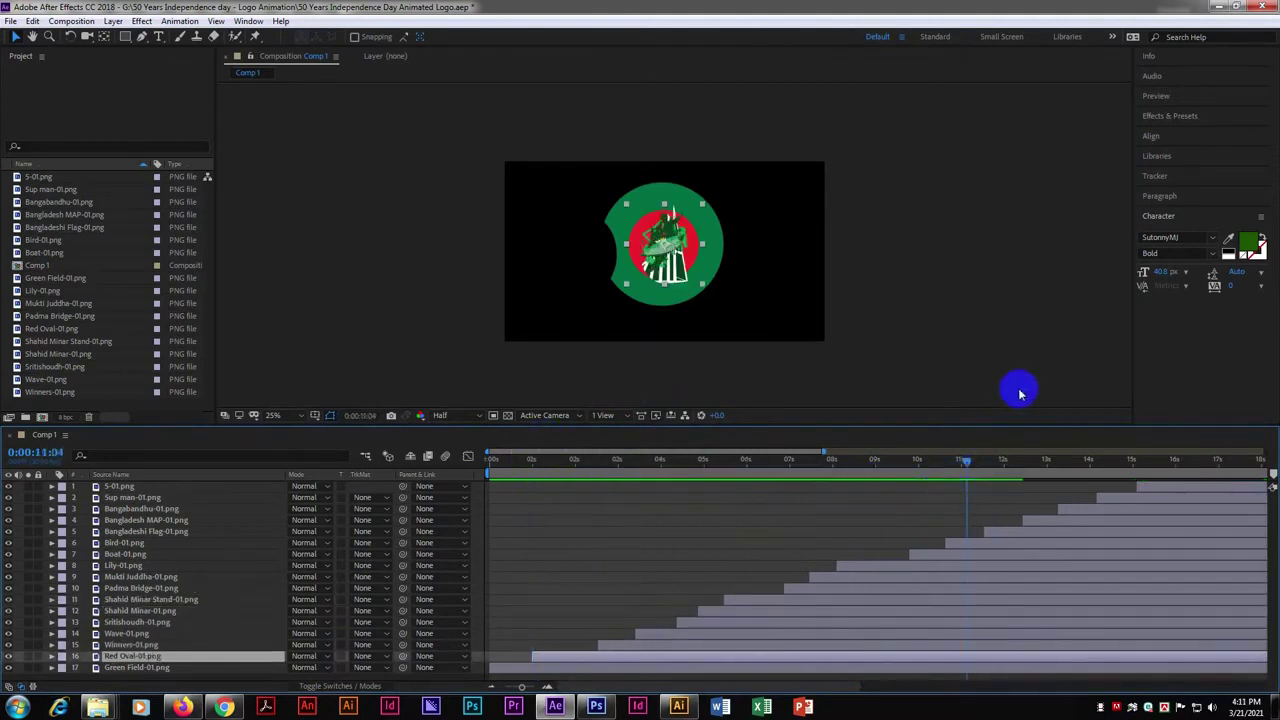
left_click(1045, 520)
left_click(575, 458)
key("bracketleft")
key("ctrl+bracketleft")
key("ctrl+bracketleft")
key("ctrl+bracketleft")
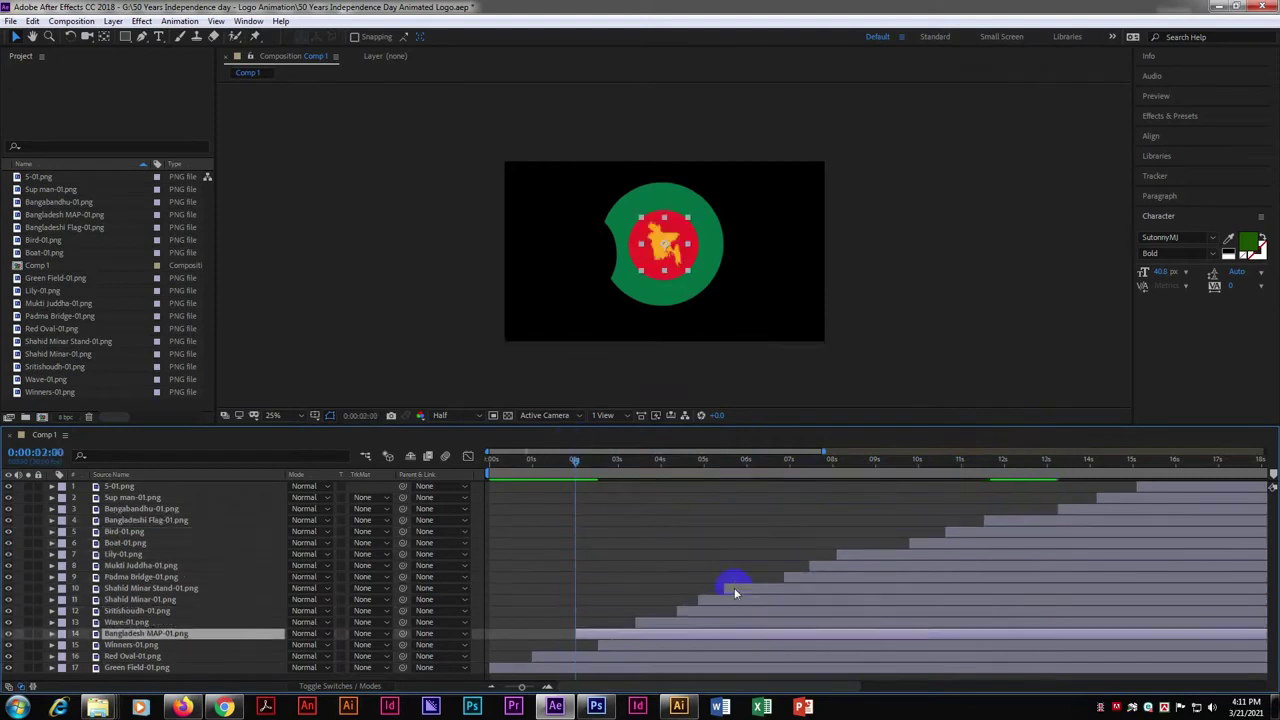
key("ctrl+bracketleft")
key("ctrl+bracketleft")
key("ctrl+bracketleft")
Push layers 1–14 later and preview to about 19 seconds against the reference logo
left_click_drag(724, 625, 903, 606)
left_click(616, 544)
left_click_drag(521, 686, 514, 686)
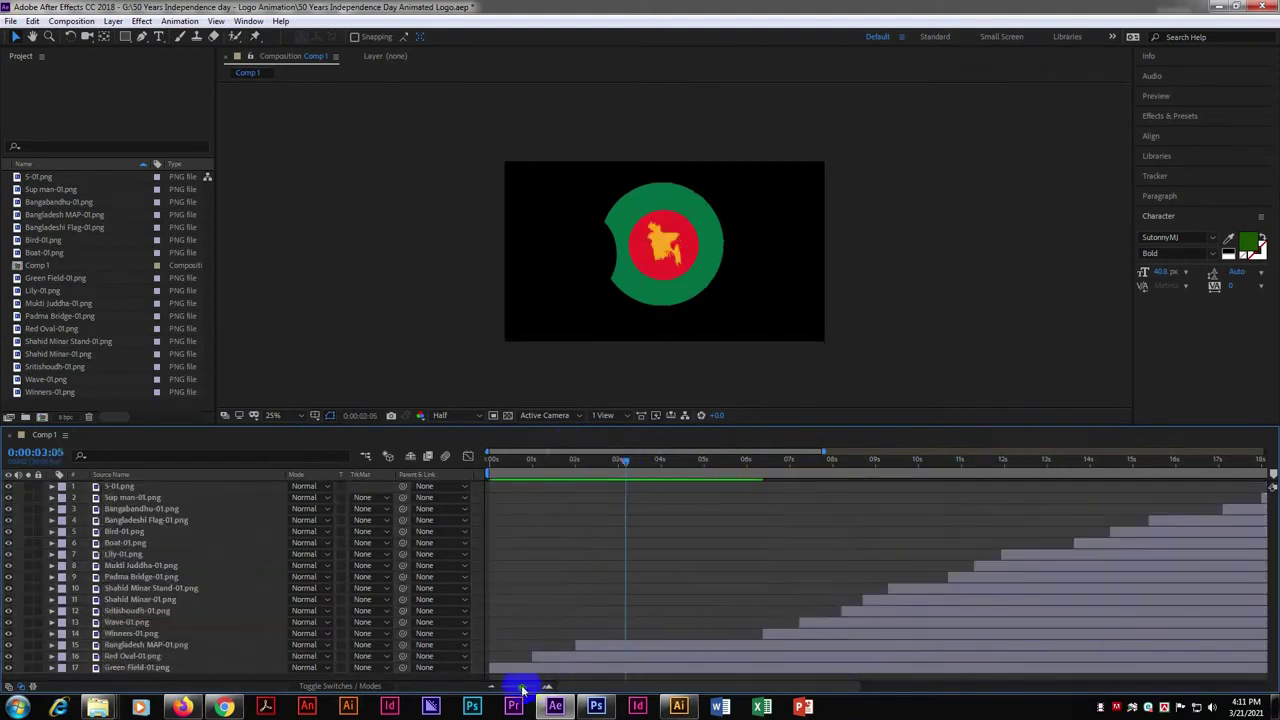
left_click_drag(525, 460, 777, 465)
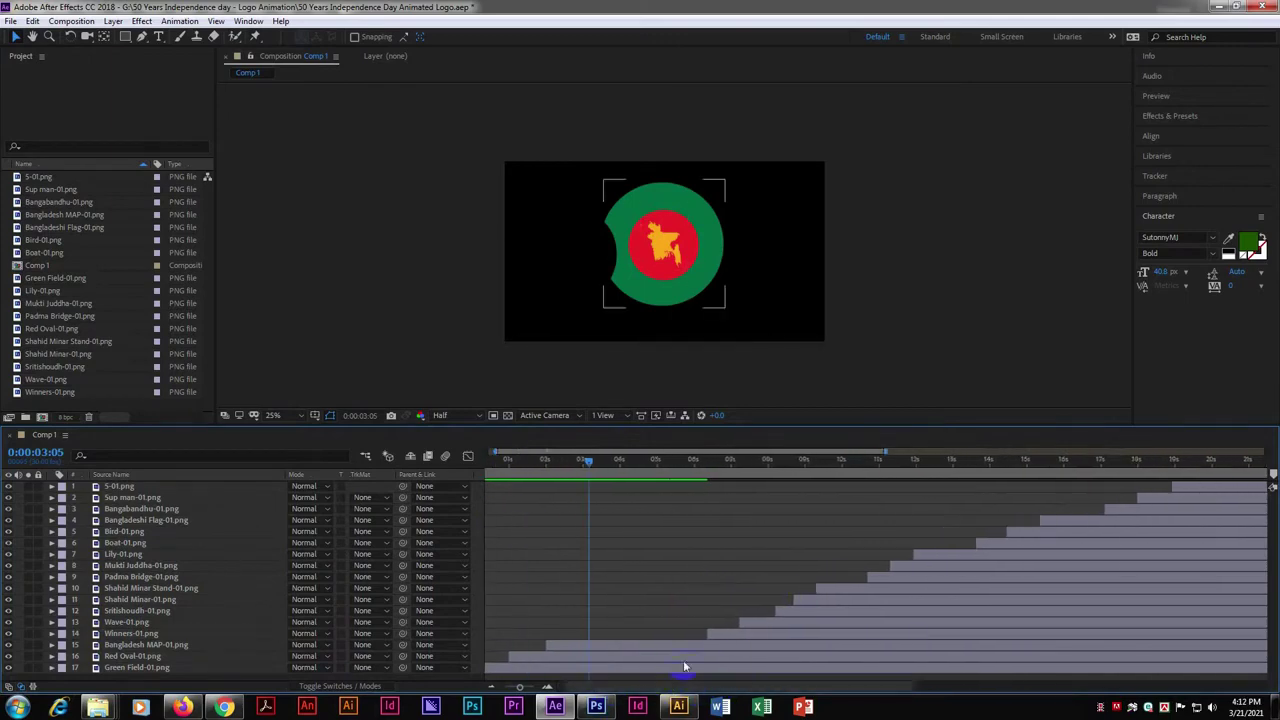
key("alt+Tab")
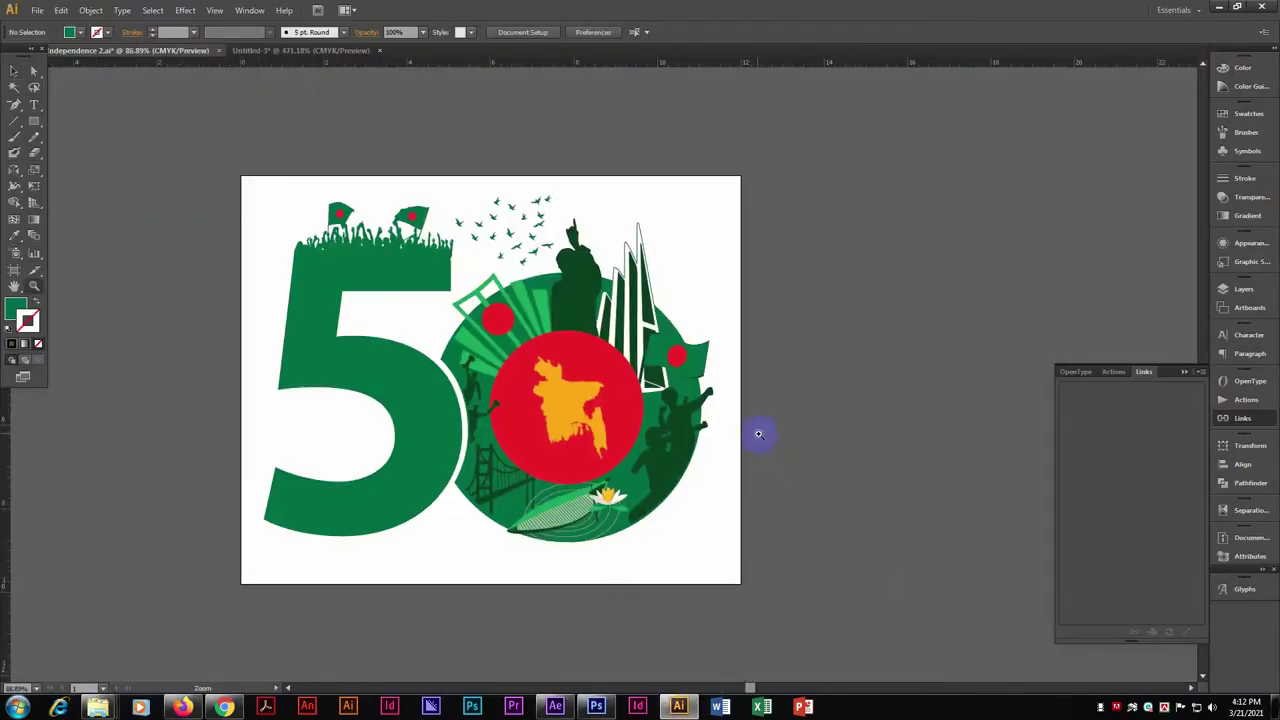
key("alt+Tab")
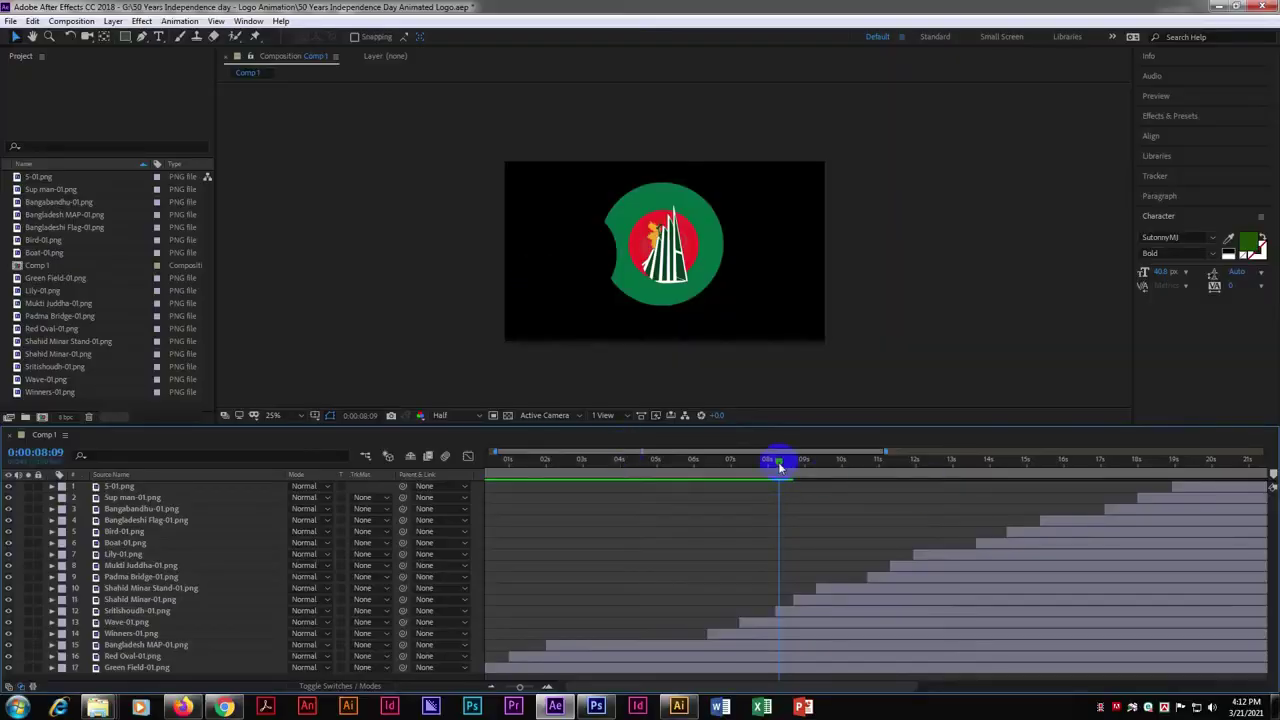
left_click_drag(778, 462, 1203, 478)
Shift the whole logo right and move the 5 left so it reads 50
key("ctrl+a")
left_click_drag(705, 266, 757, 266)
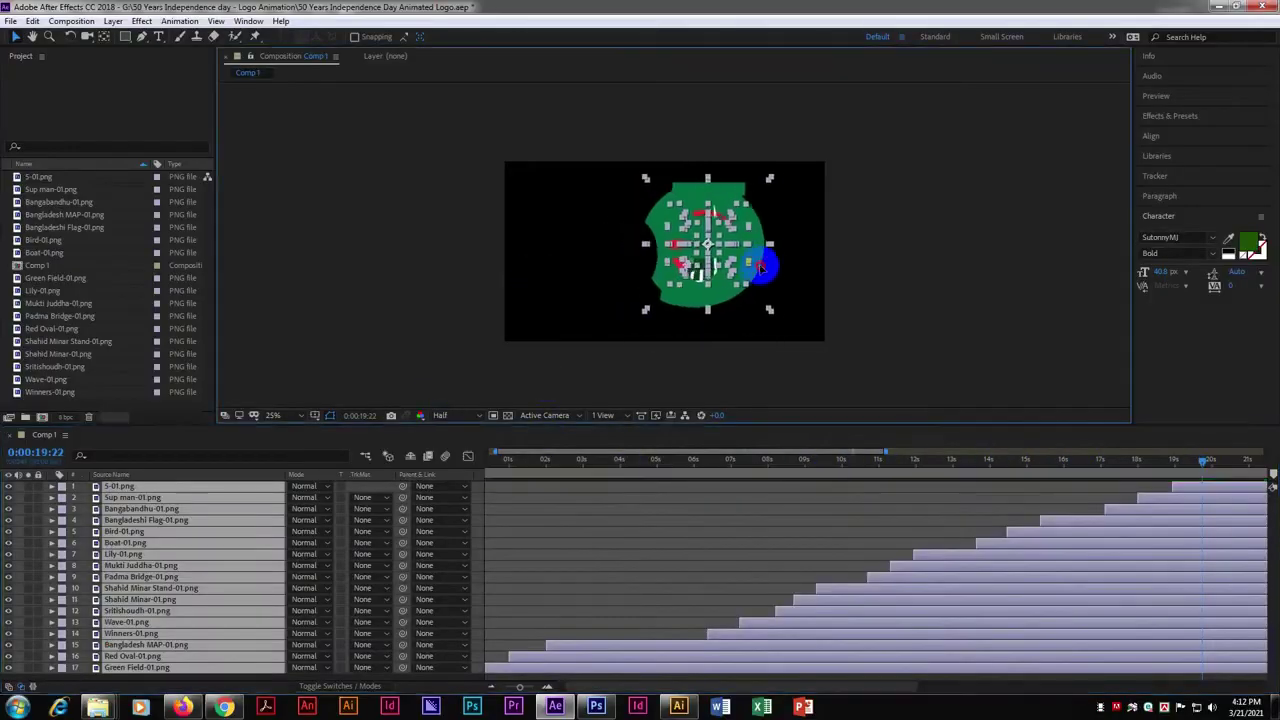
left_click(717, 250)
key("Home")
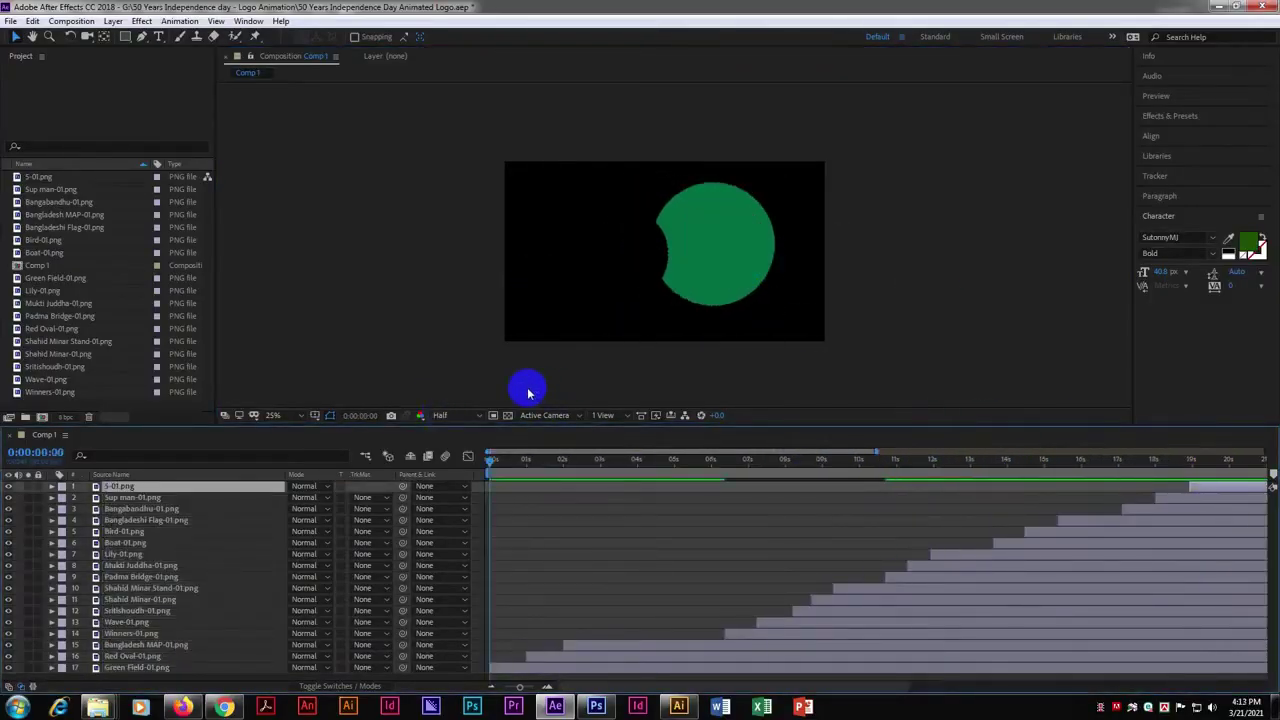
left_click_drag(723, 262, 551, 280)
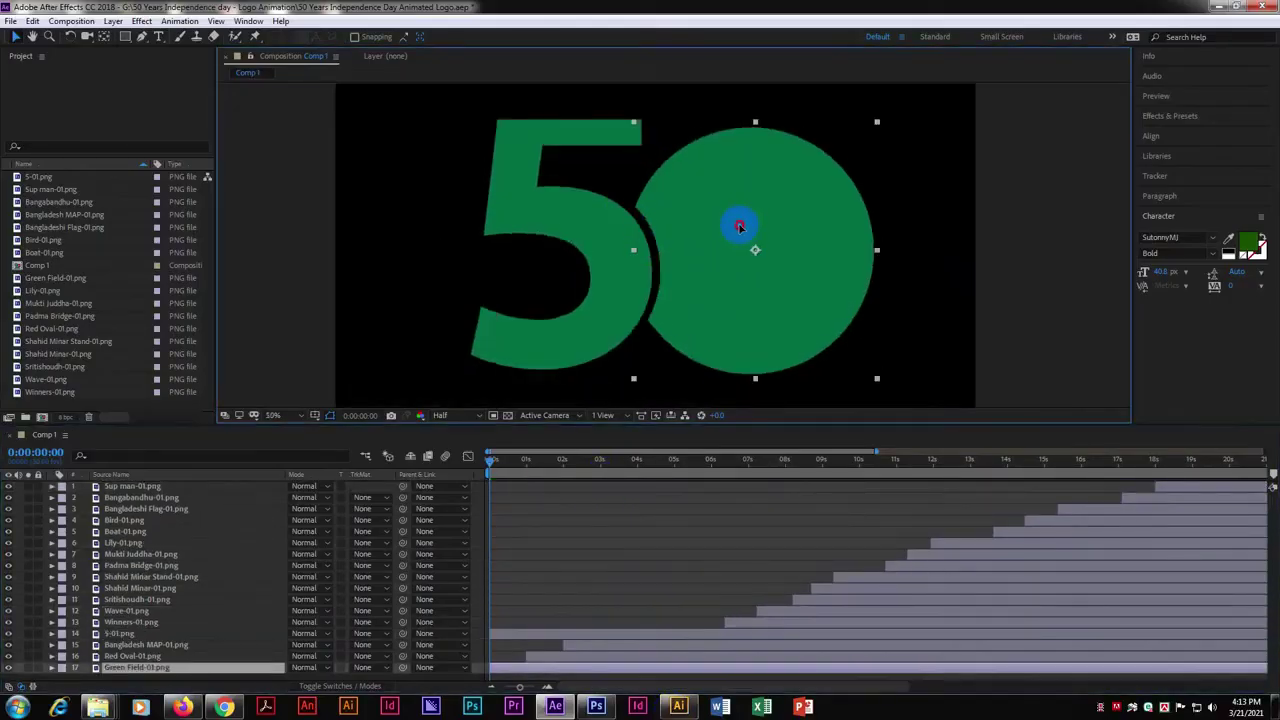
Move 5-01.png to the bottom of the stack and nudge the whole logo down
mouse_move(575, 630)
left_mouse_down()
mouse_move(549, 660)
mouse_move(540, 632)
left_mouse_up()
left_click(530, 462)
left_click(577, 645)
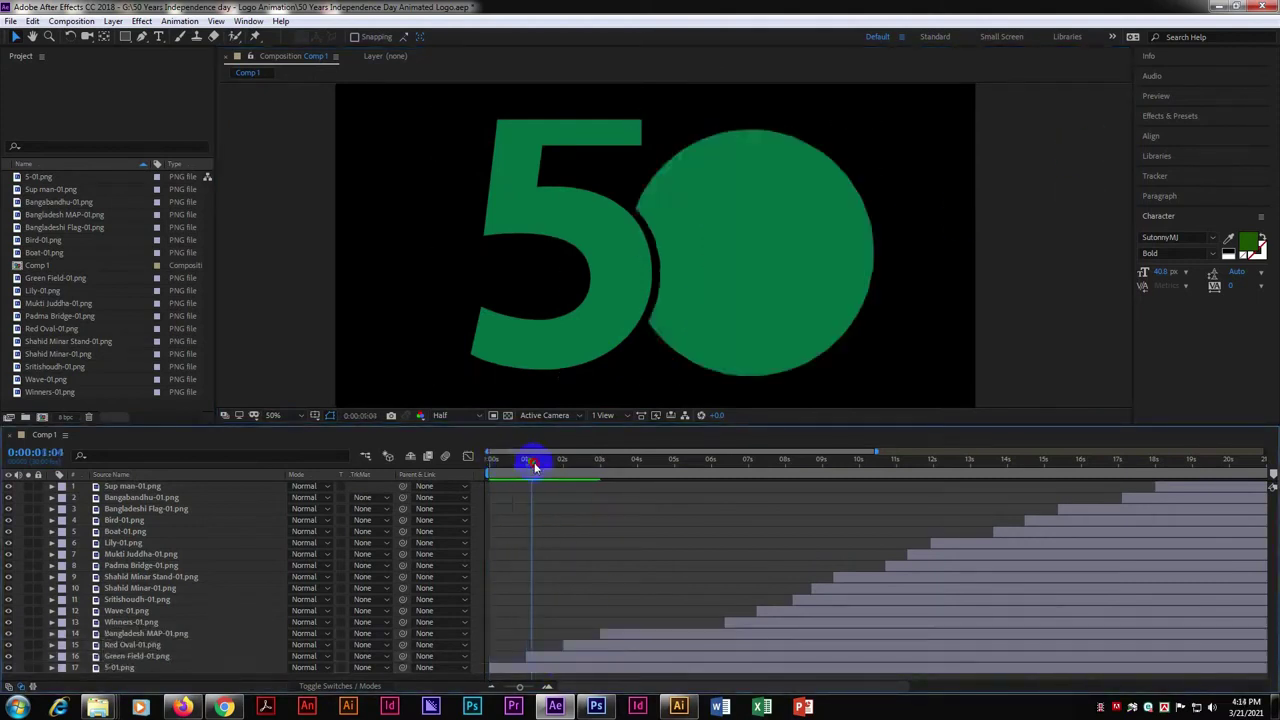
left_click_drag(527, 461, 1021, 462)
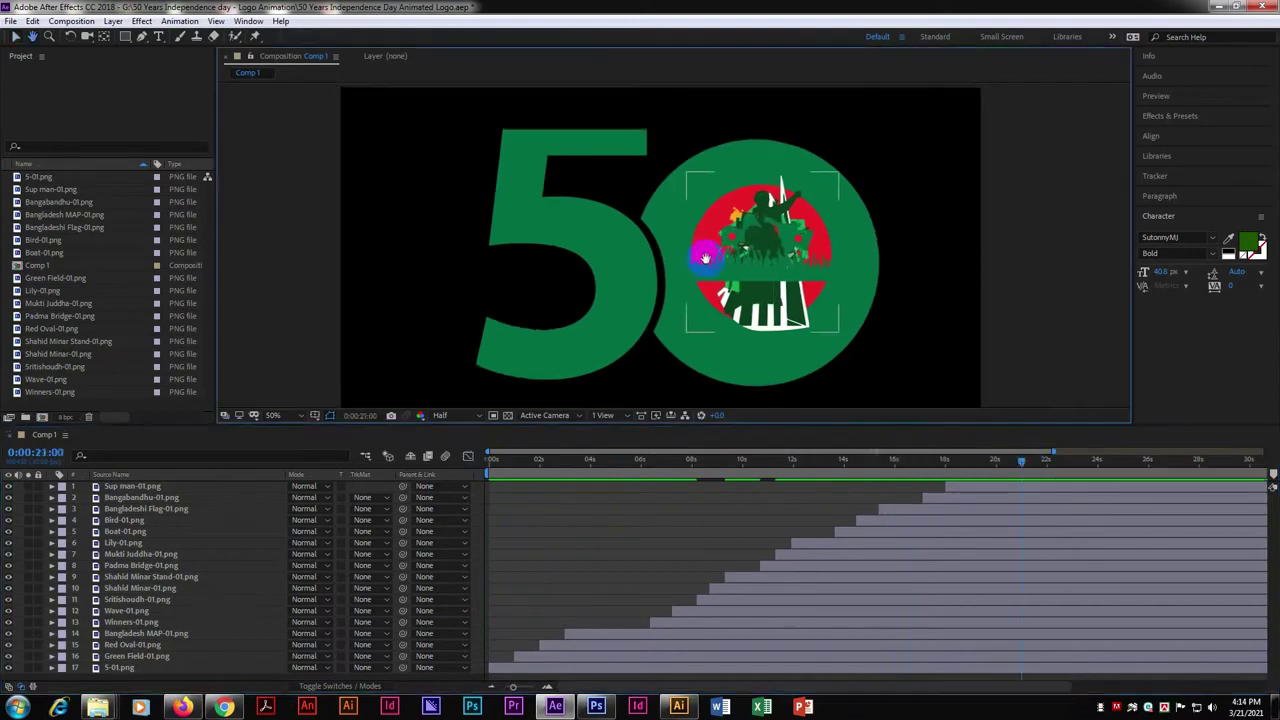
key("ctrl+a")
key("grave")
left_click_drag(881, 206, 868, 238)
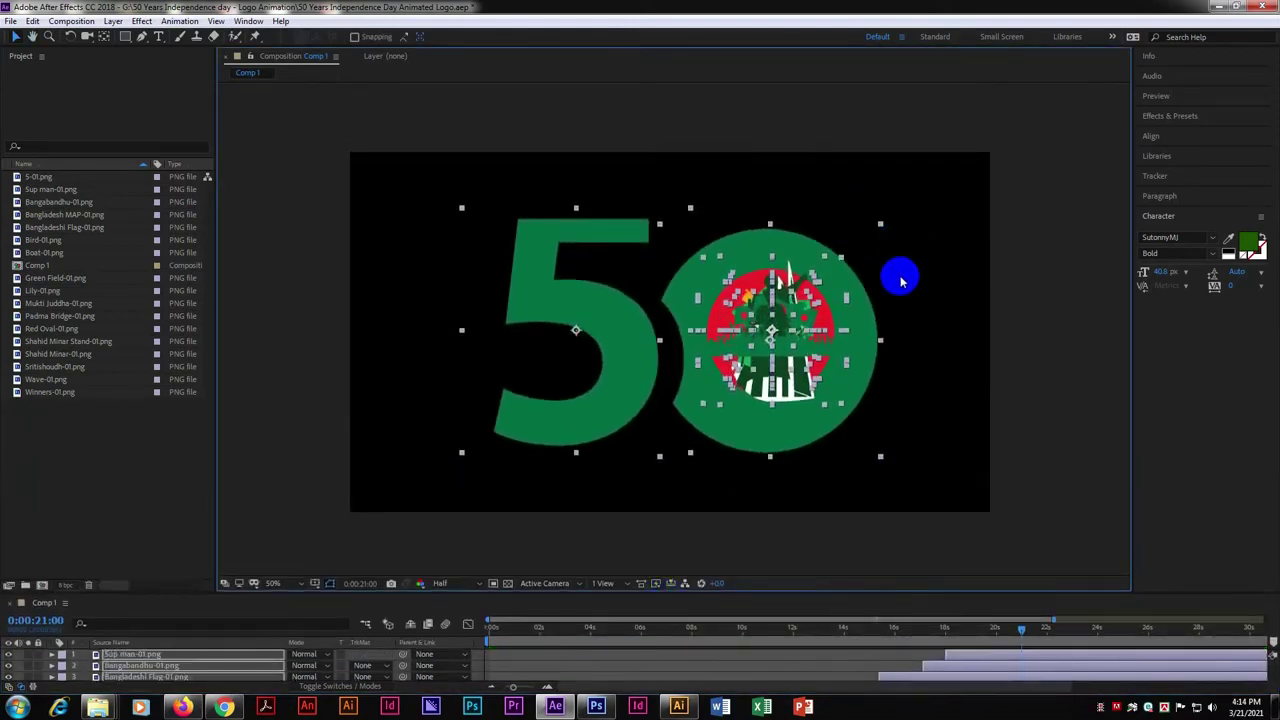
Start Sup man-01.png at 2 seconds and compare with the Illustrator reference
left_click(674, 394)
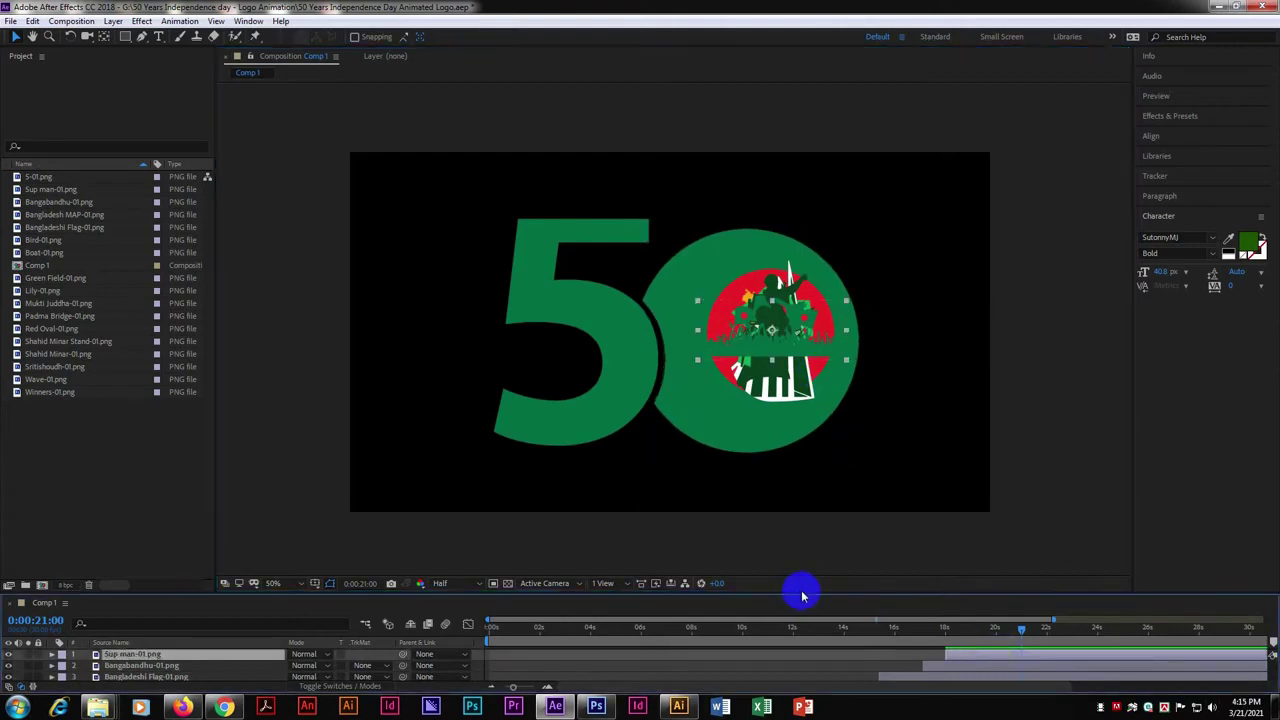
left_click_drag(802, 596, 800, 482)
left_click(540, 516)
key("bracketleft")
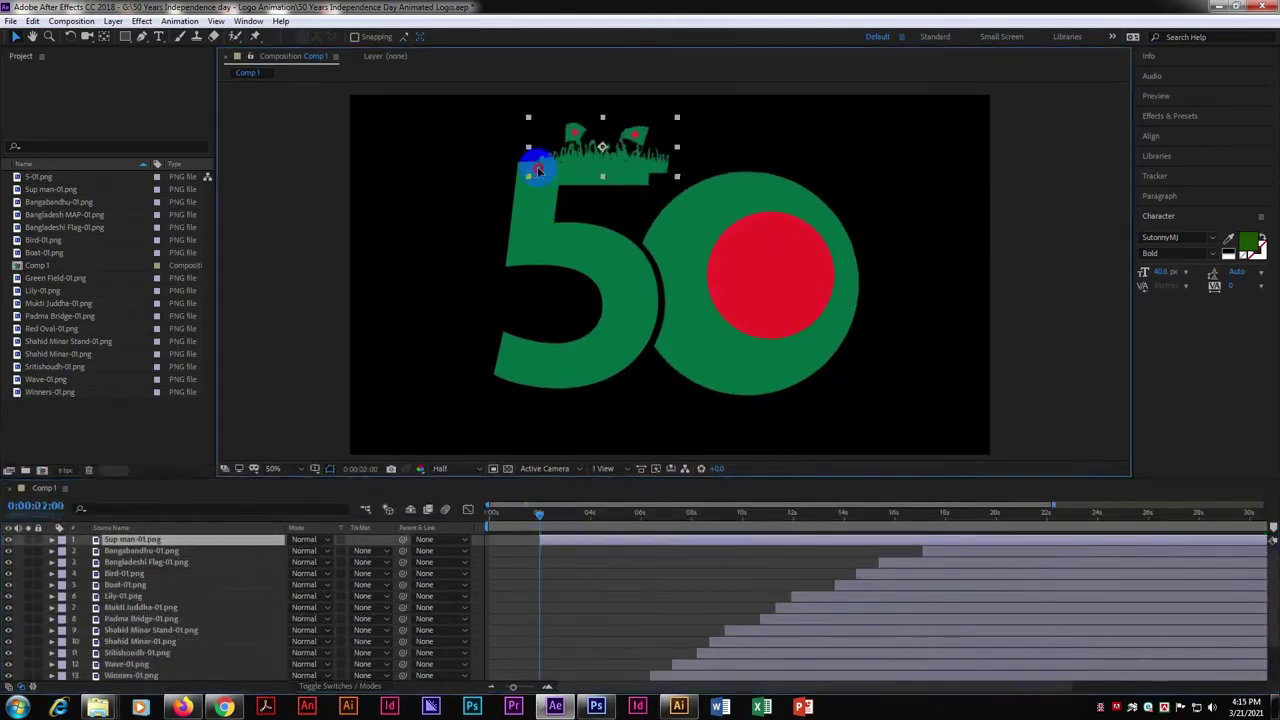
scroll(650, 136, "up", 2)
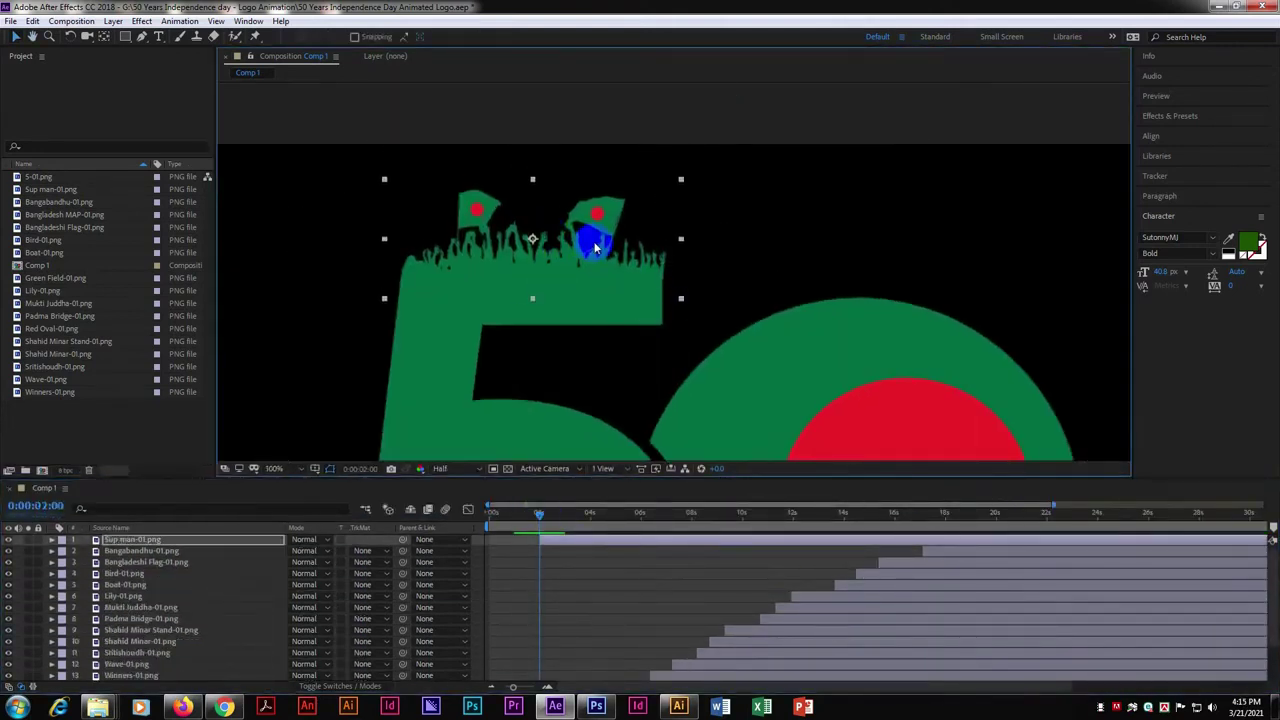
scroll(612, 300, "down", 4)
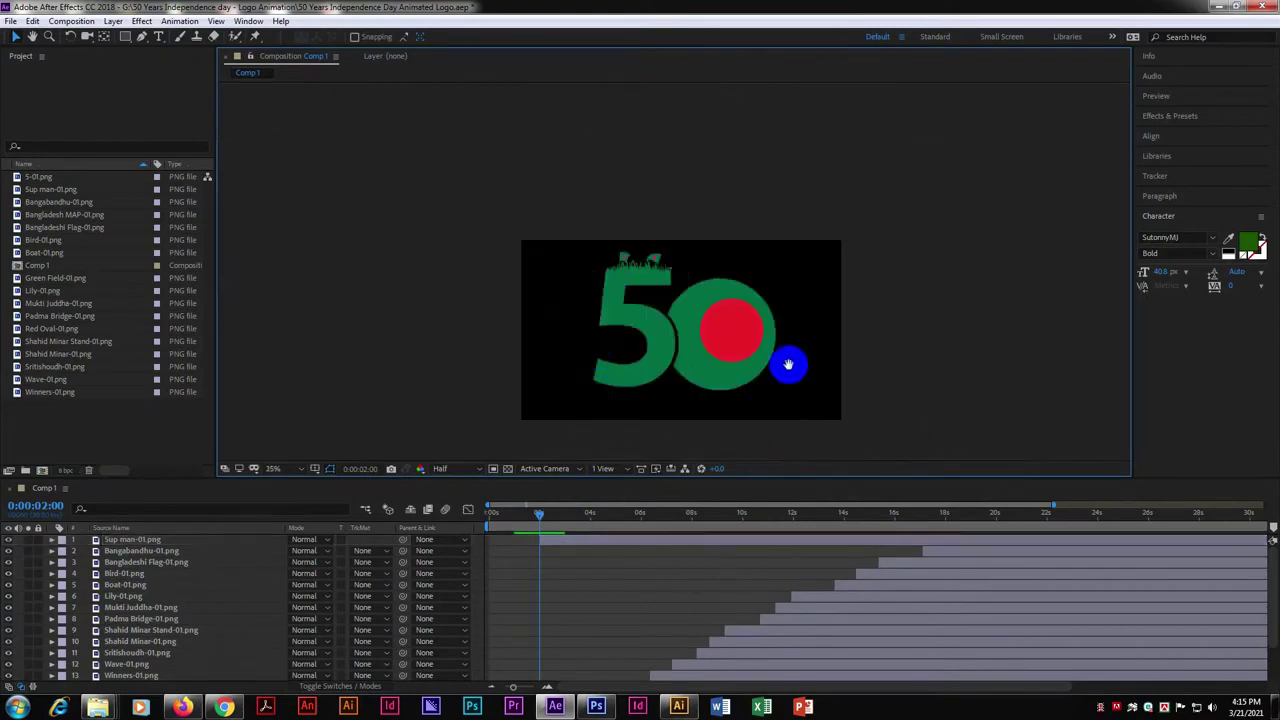
left_click_drag(700, 478, 771, 423)
left_click_drag(503, 456, 520, 456)
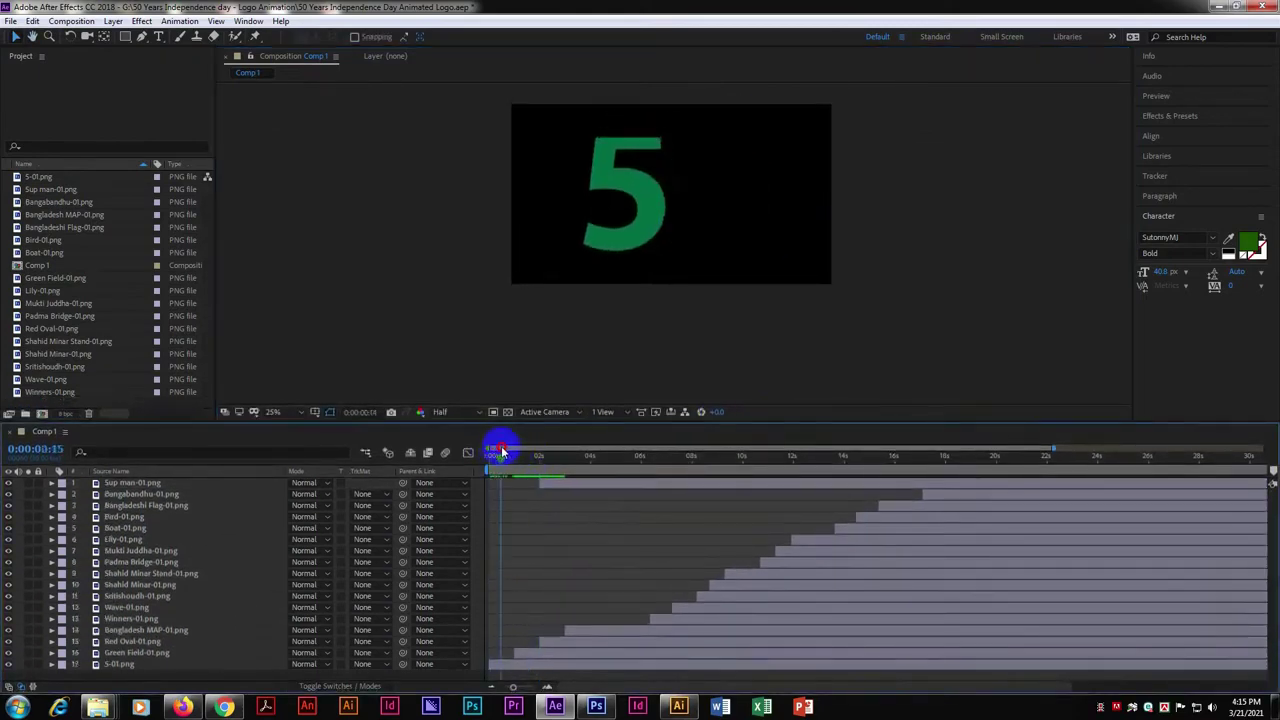
left_click(684, 707)
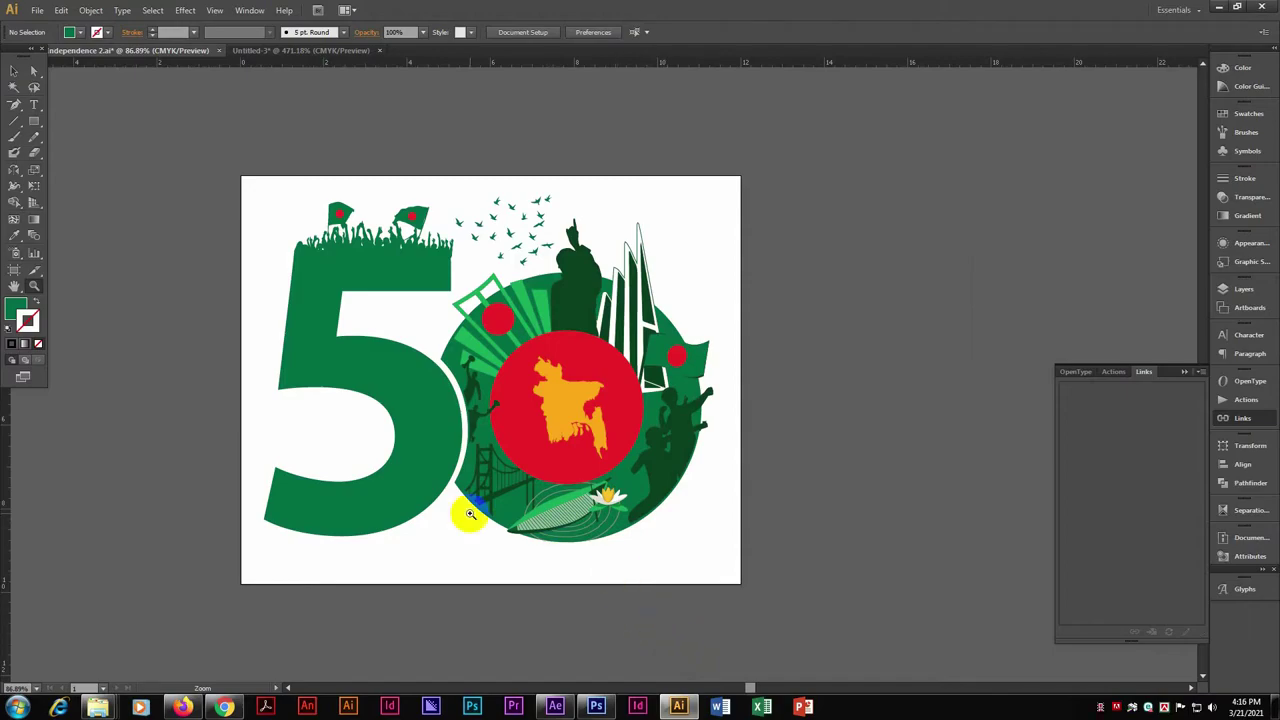
left_click(677, 707)
Move the Sup man layer down to row 15 so the crowd appears at 2 seconds
left_click_drag(520, 456, 513, 456)
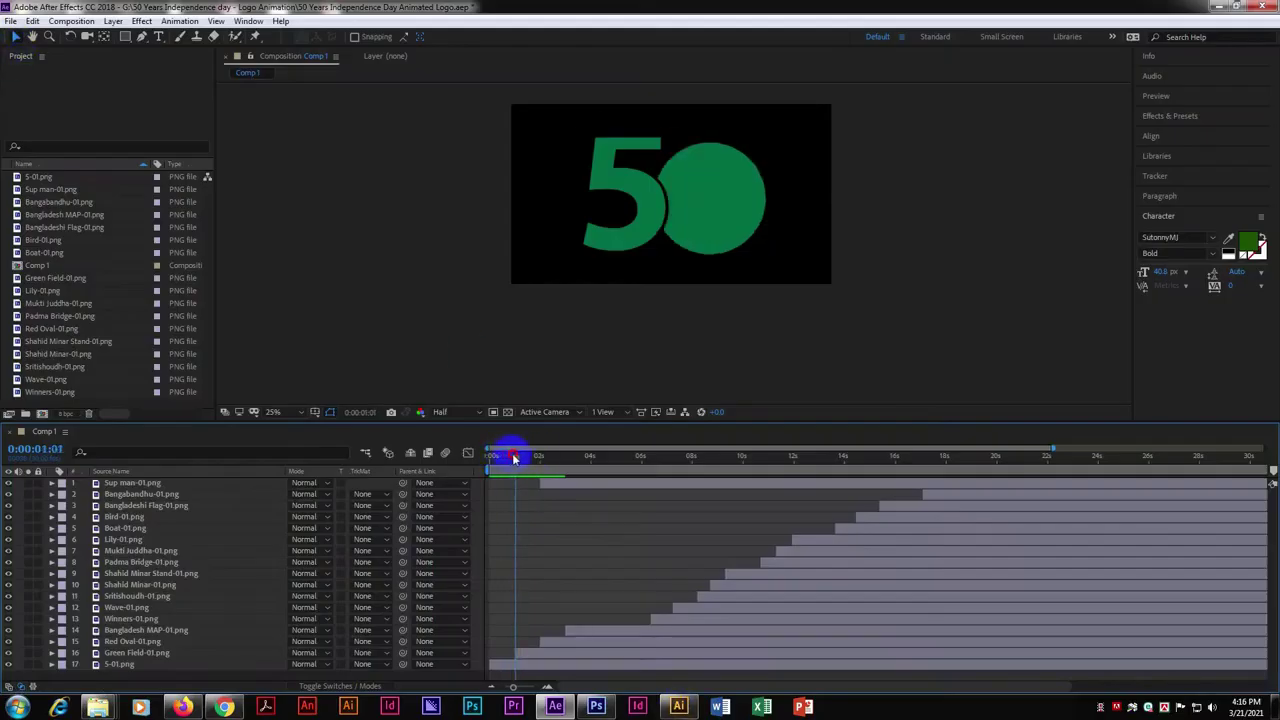
left_click(585, 486)
left_click(550, 458)
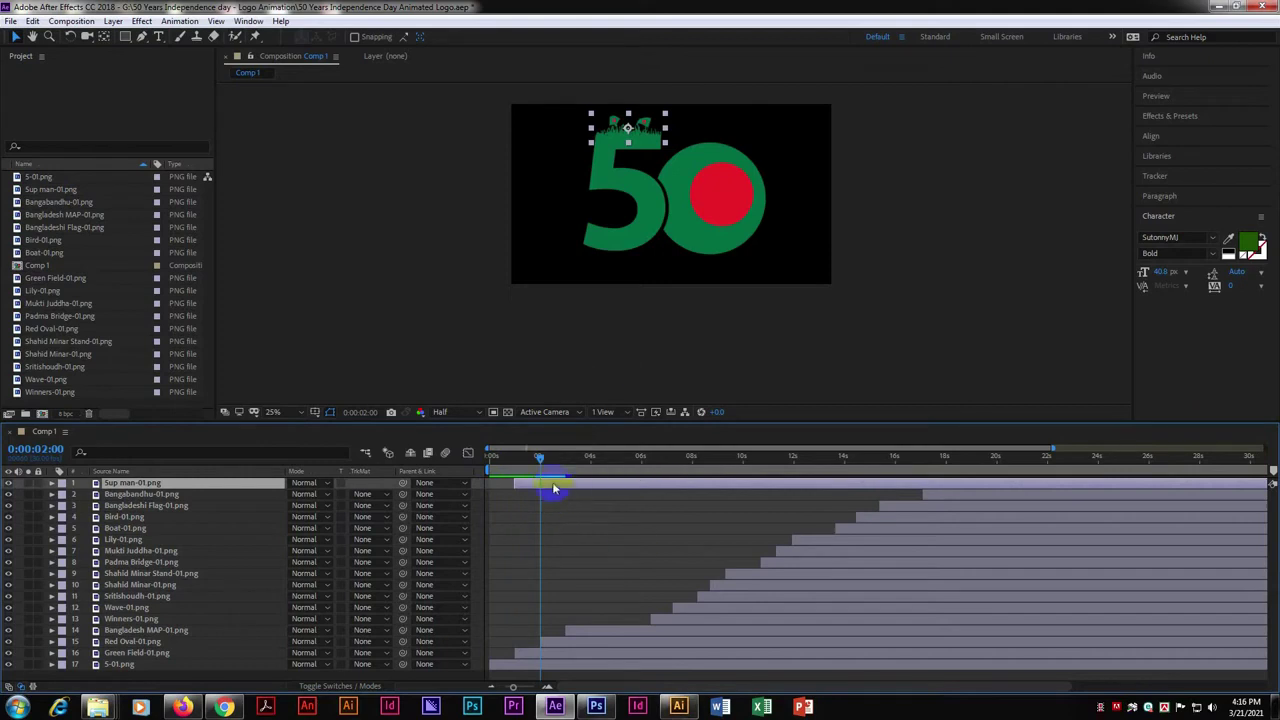
left_click(531, 437)
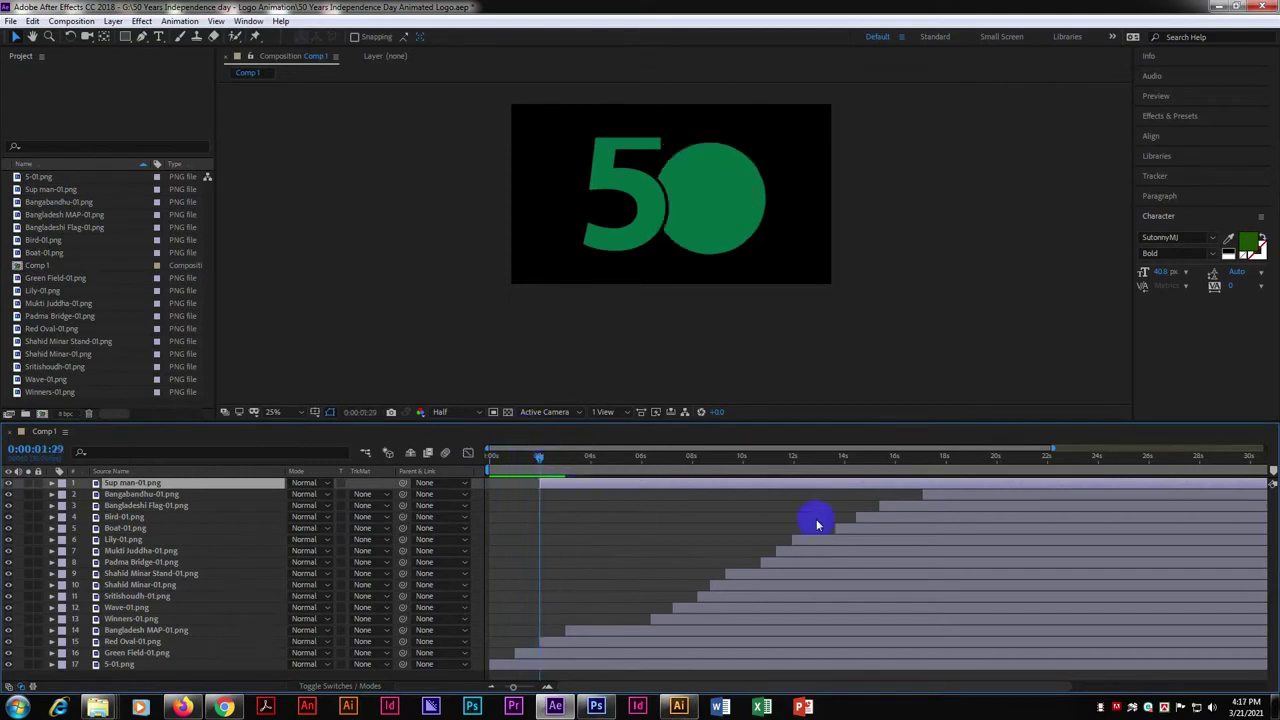
mouse_move(562, 462)
left_mouse_down()
mouse_move(540, 462)
mouse_move(663, 643)
left_mouse_up()
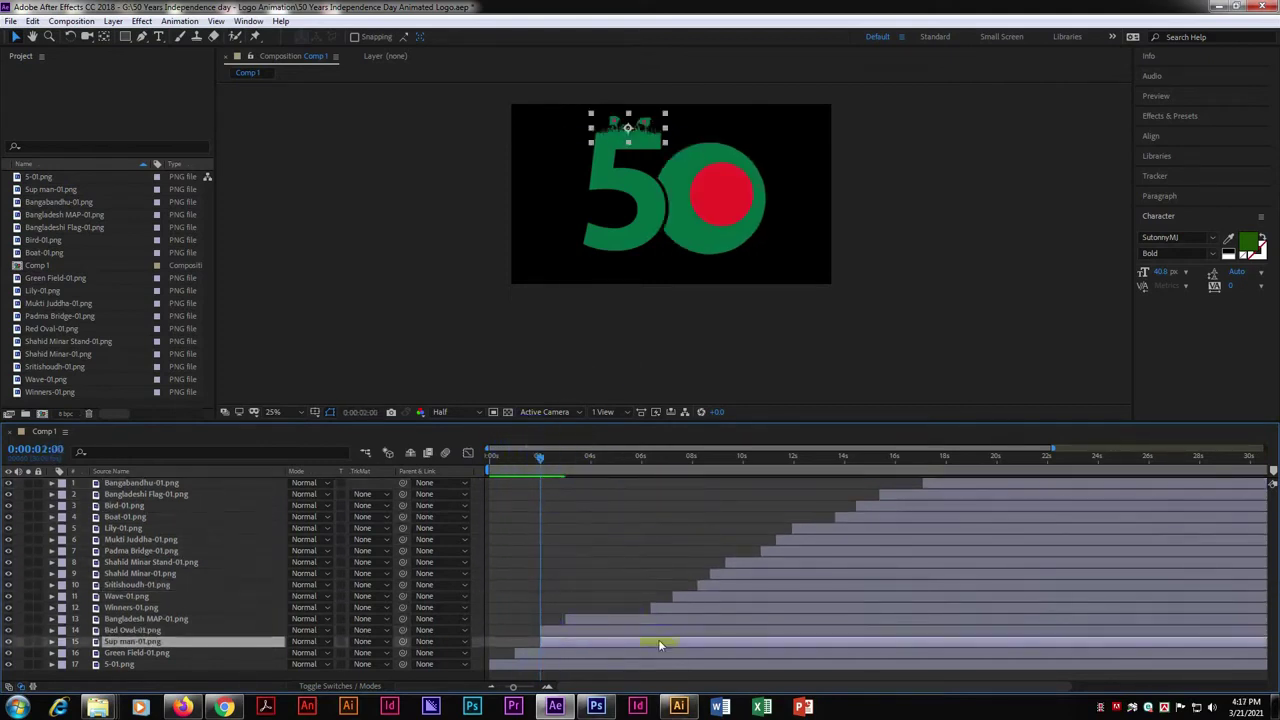
key("equal")
left_click(770, 642)
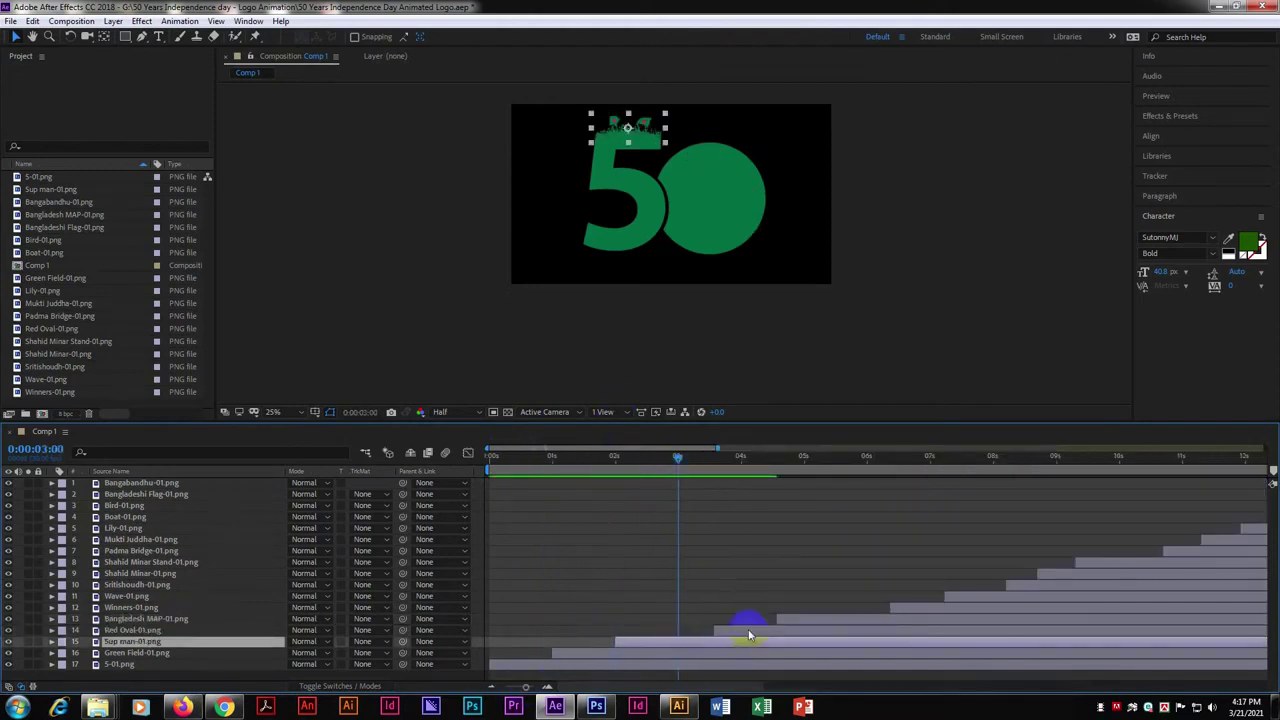
Start the Red Oval layer at 3 seconds and reposition the red circle slightly
left_click_drag(750, 632, 714, 632)
scroll(729, 266, "up", 2)
left_click(814, 237)
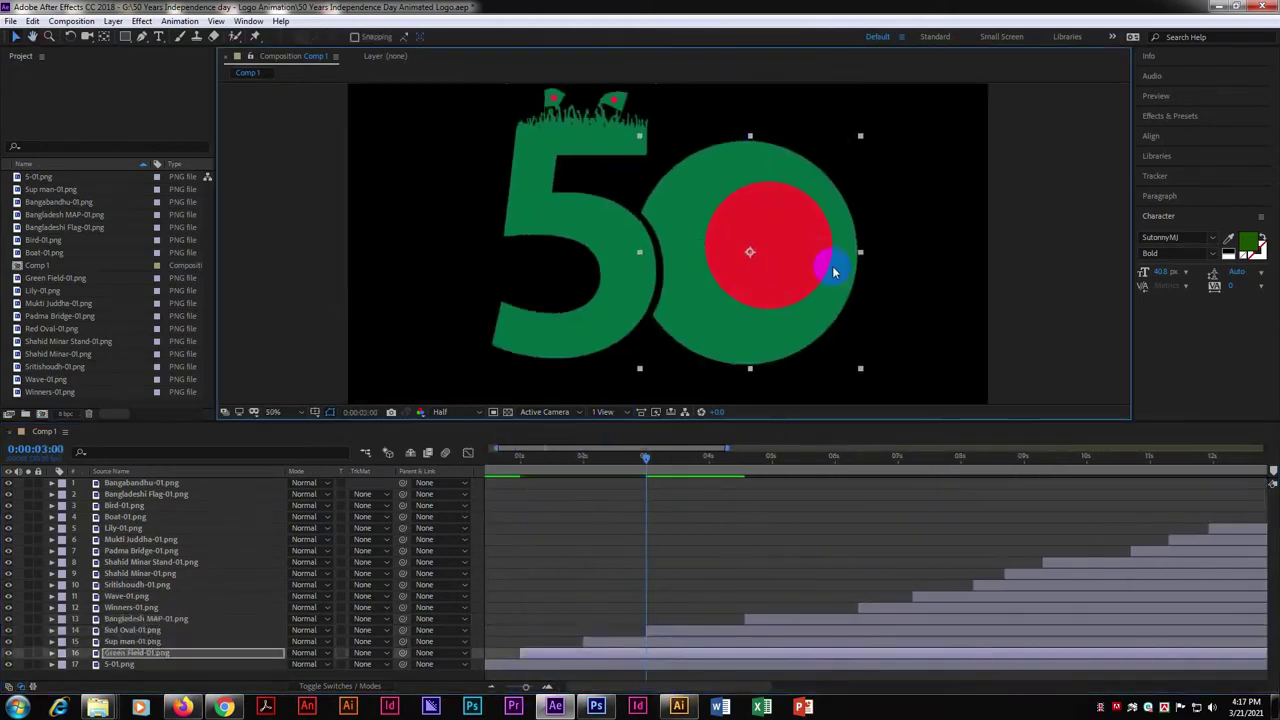
left_click_drag(834, 270, 771, 229)
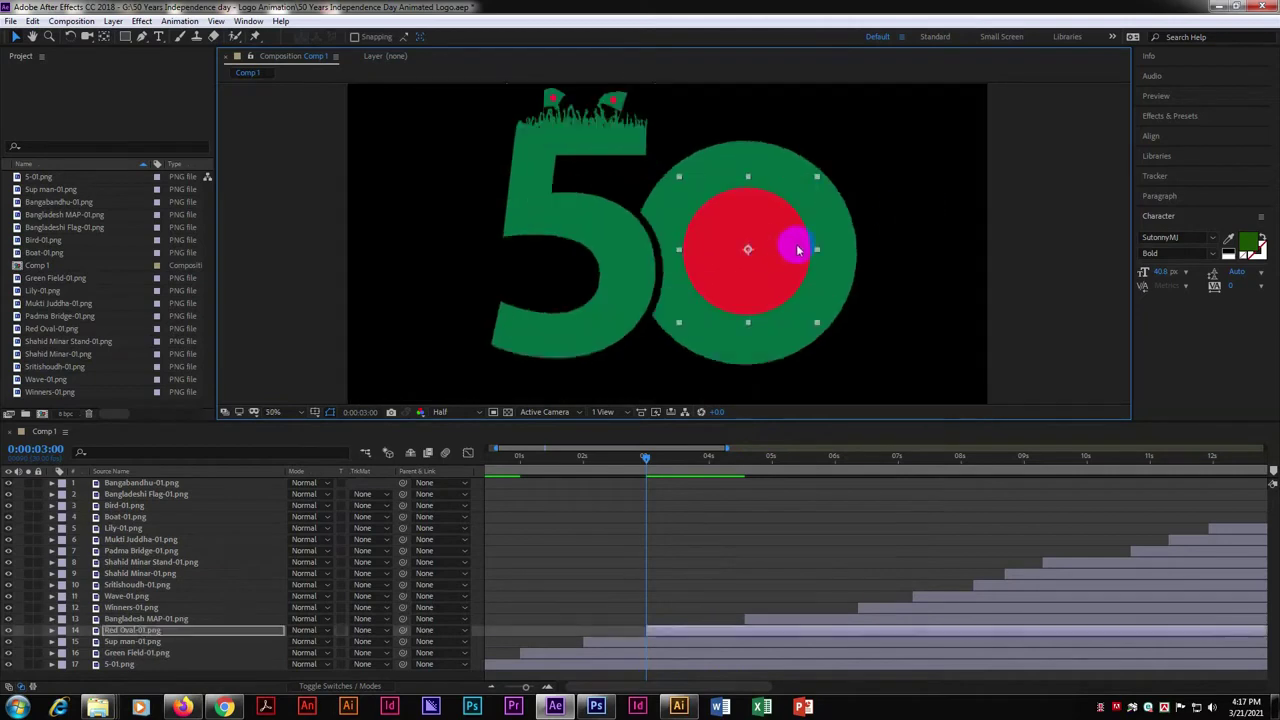
Start the Bangladesh MAP at 4 seconds, nudged left and down inside the red circle
left_click_drag(646, 458, 709, 458)
left_click_drag(750, 619, 712, 619)
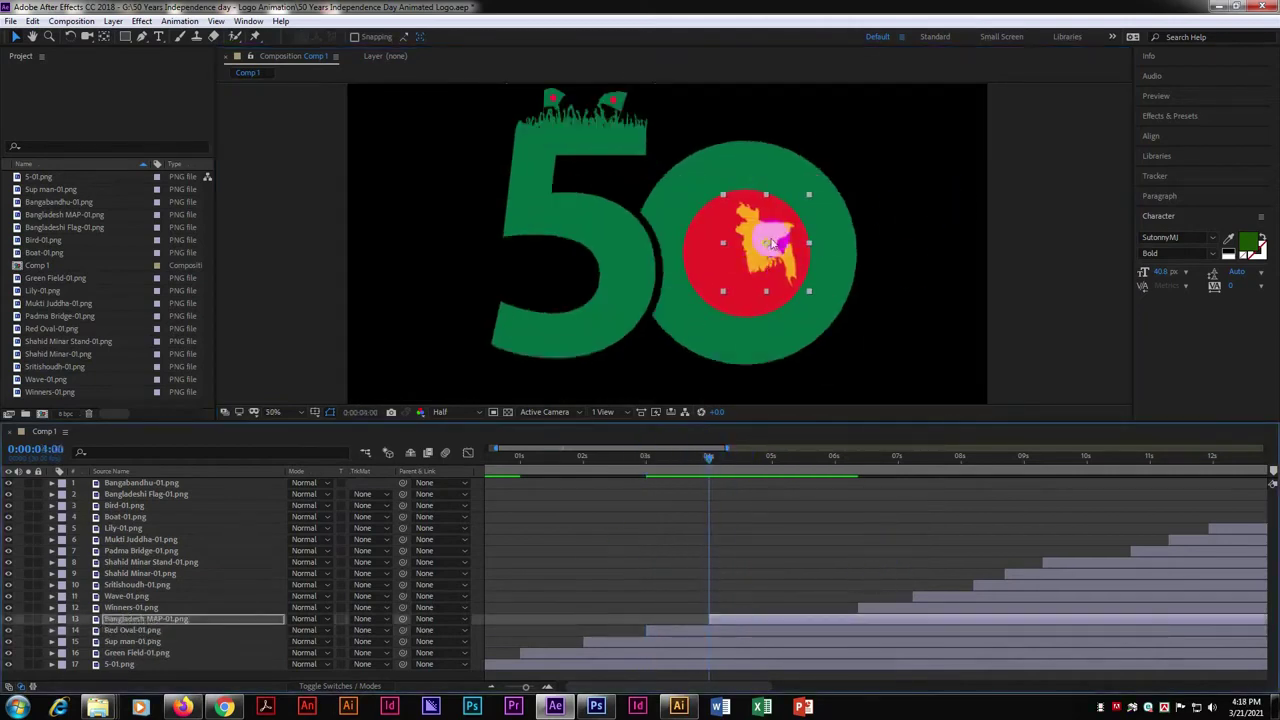
left_click_drag(772, 243, 757, 251)
scroll(866, 311, "down", 2)
left_click(829, 249)
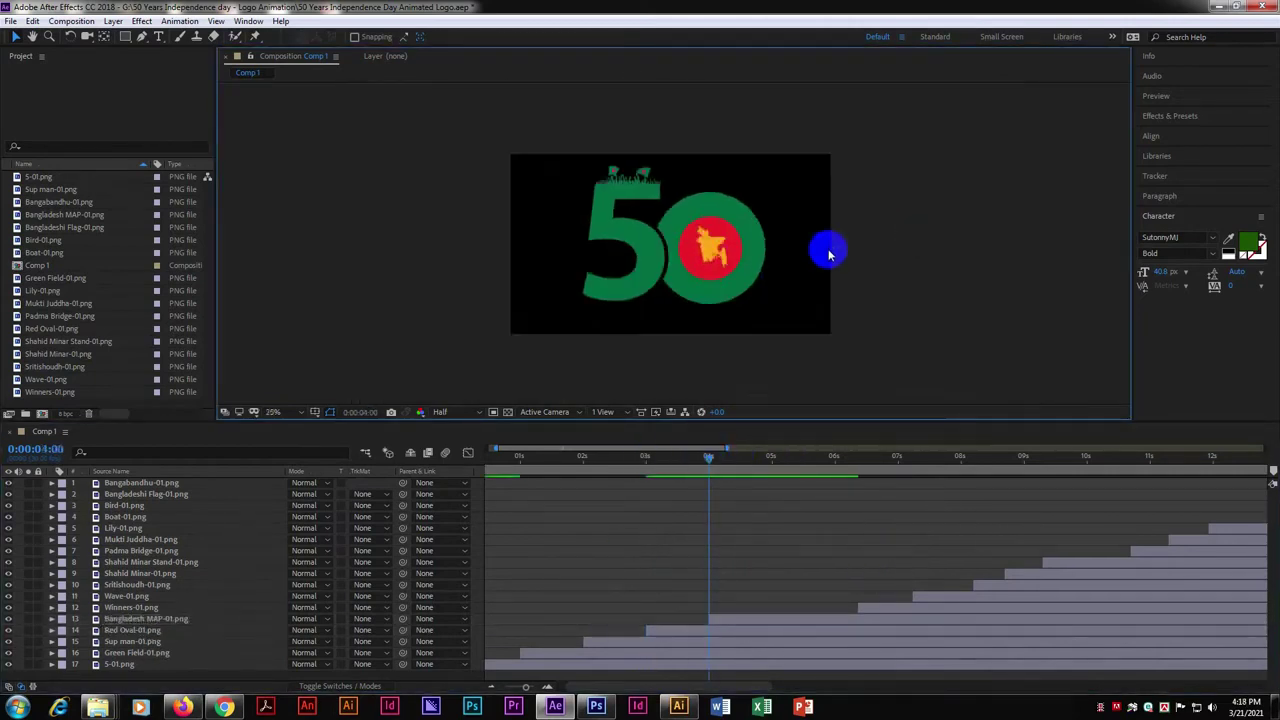
left_click(771, 456)
left_click(679, 707)
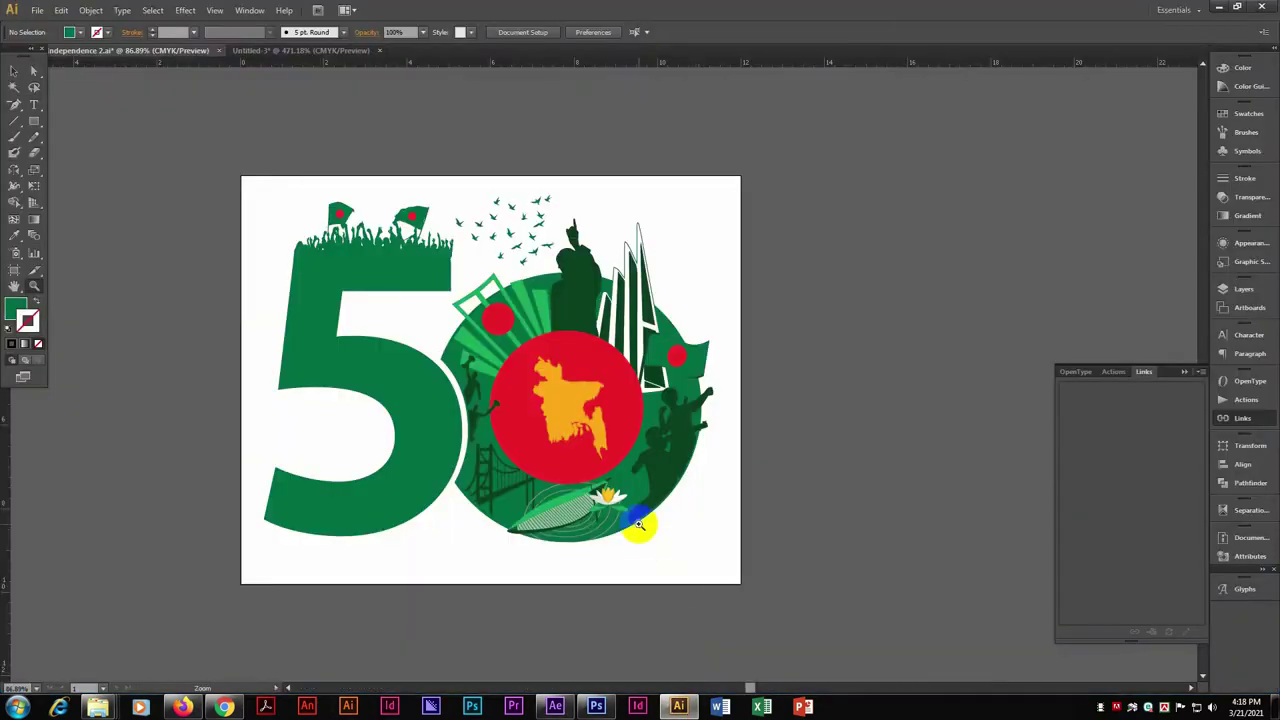
key("alt+Tab")
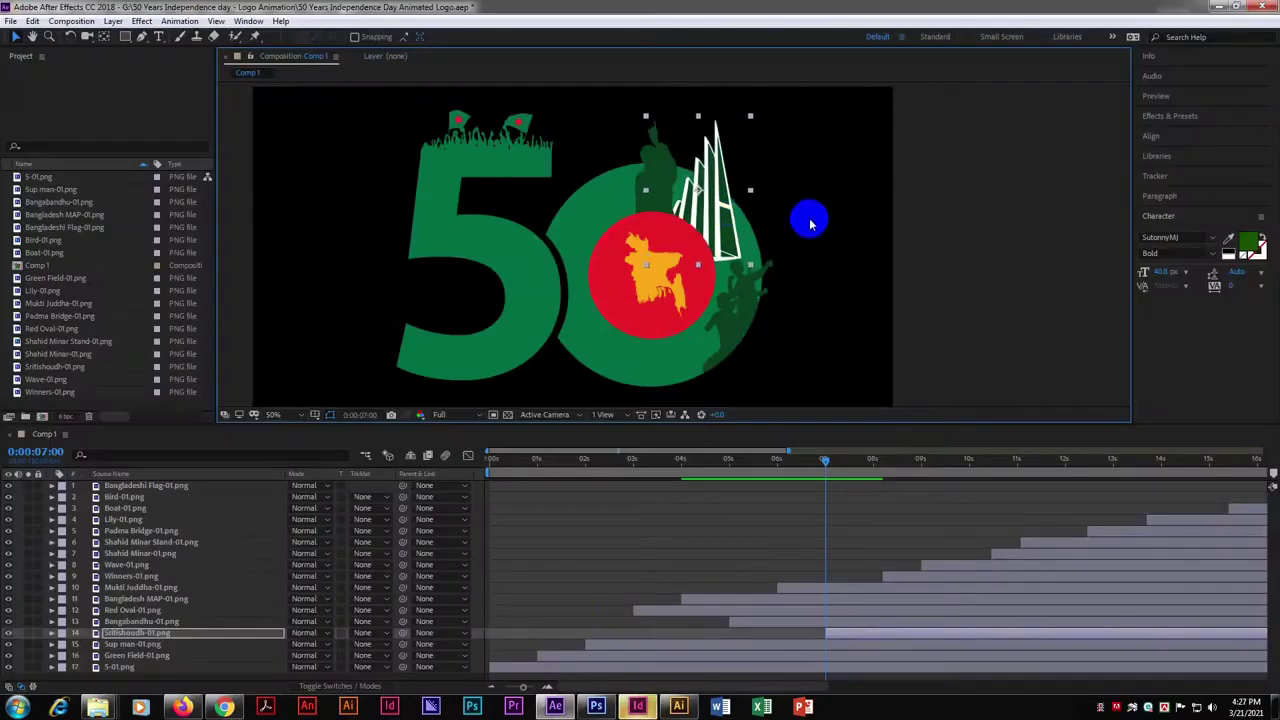
Move Shahid Minar-01.png lower in the layer stack and start it at 8 s
left_click(679, 707)
left_click(676, 712)
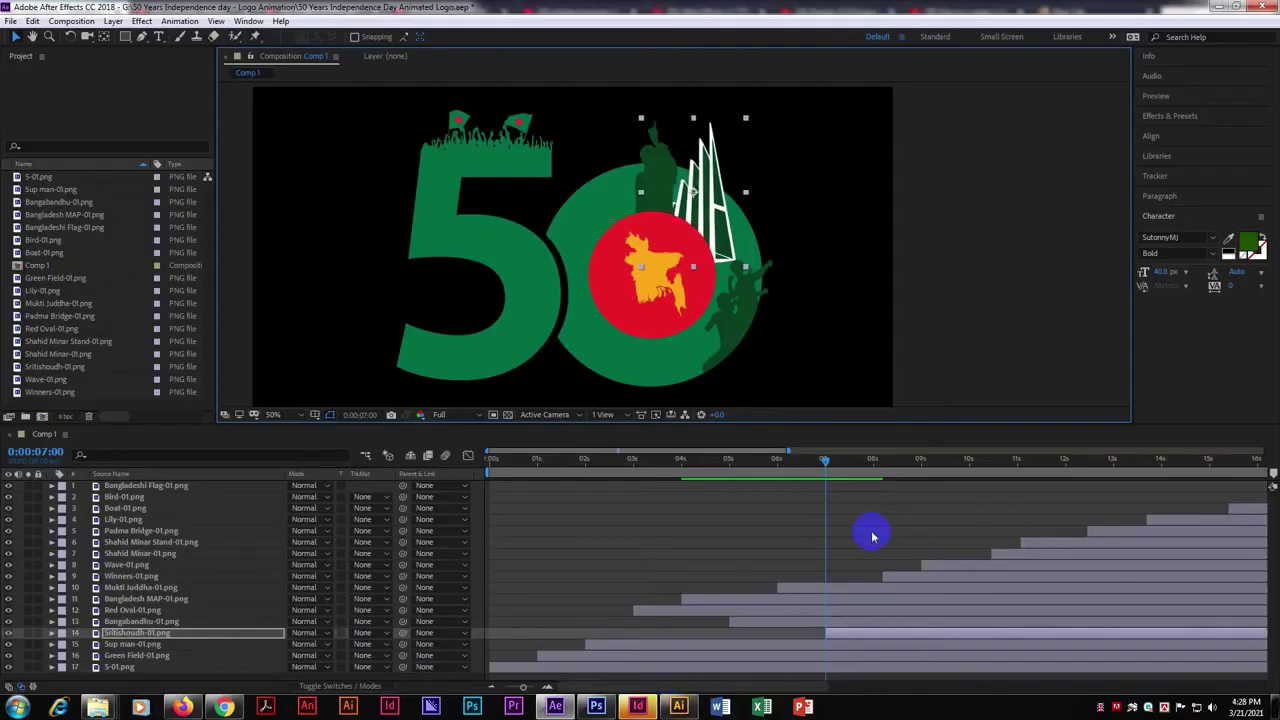
left_click(873, 463)
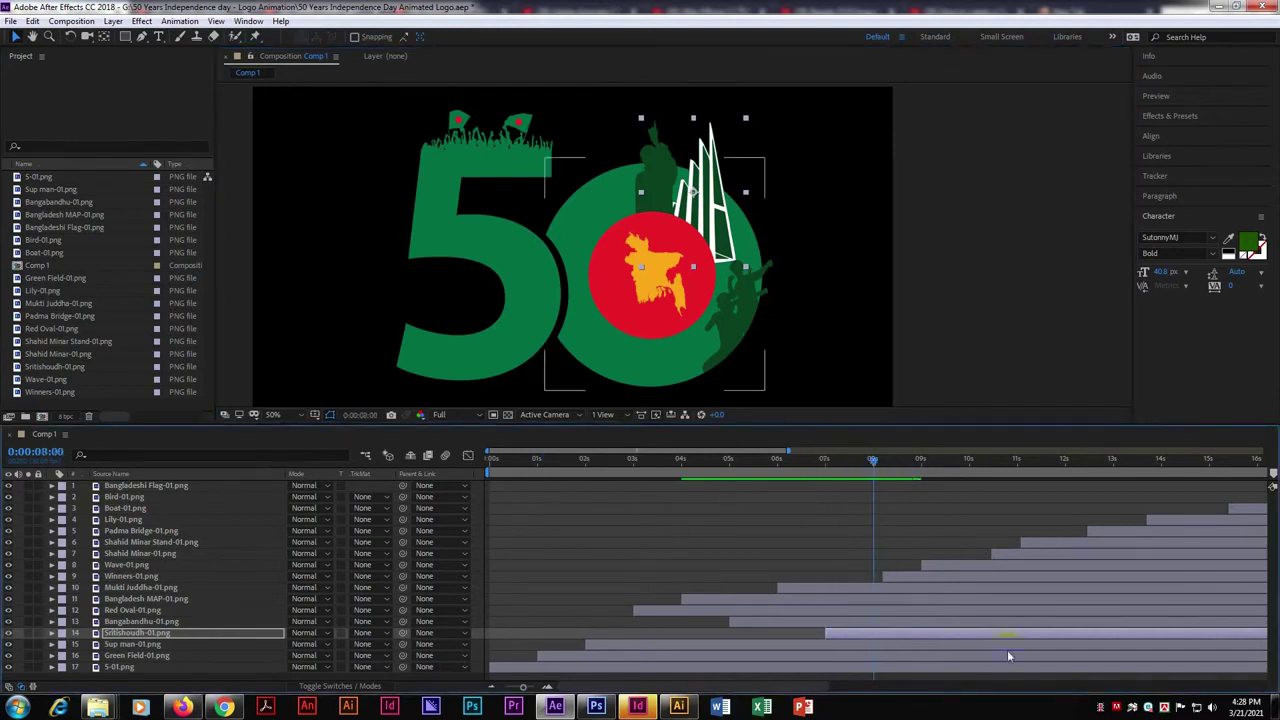
left_click_drag(140, 553, 140, 578)
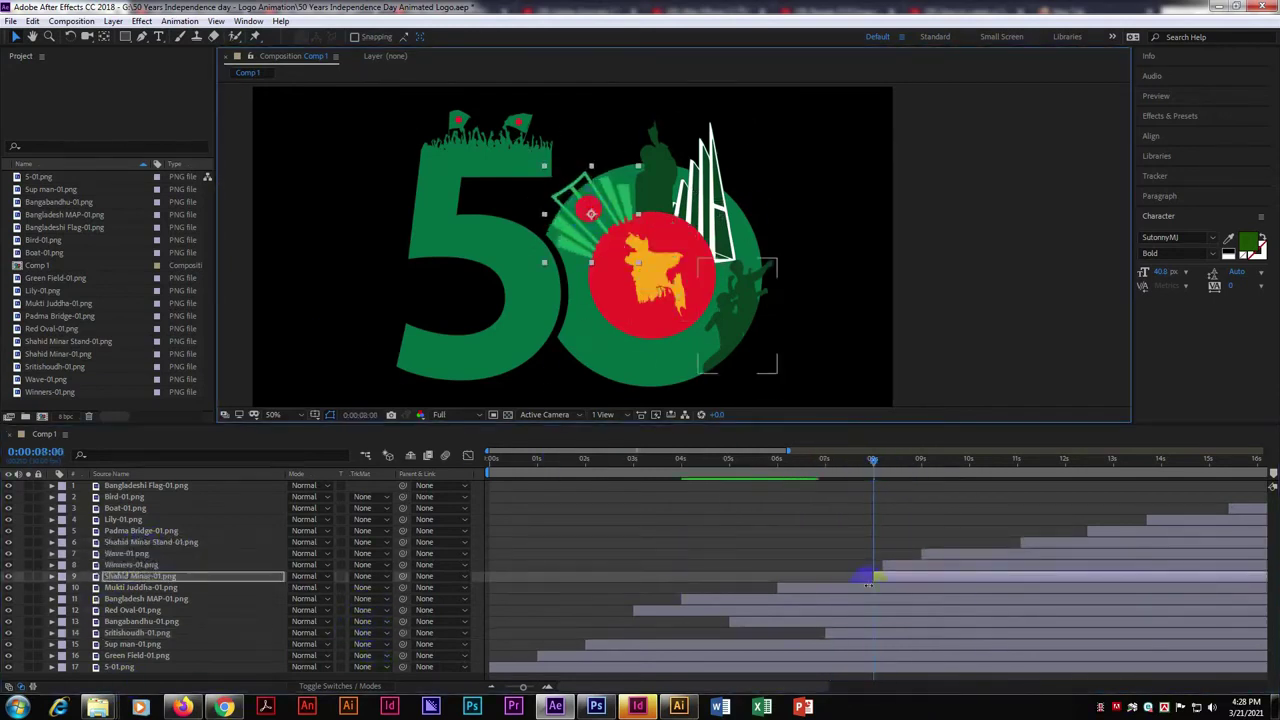
left_click_drag(620, 680, 857, 680)
left_click_drag(140, 576, 140, 612)
scroll(777, 534, "down", 3)
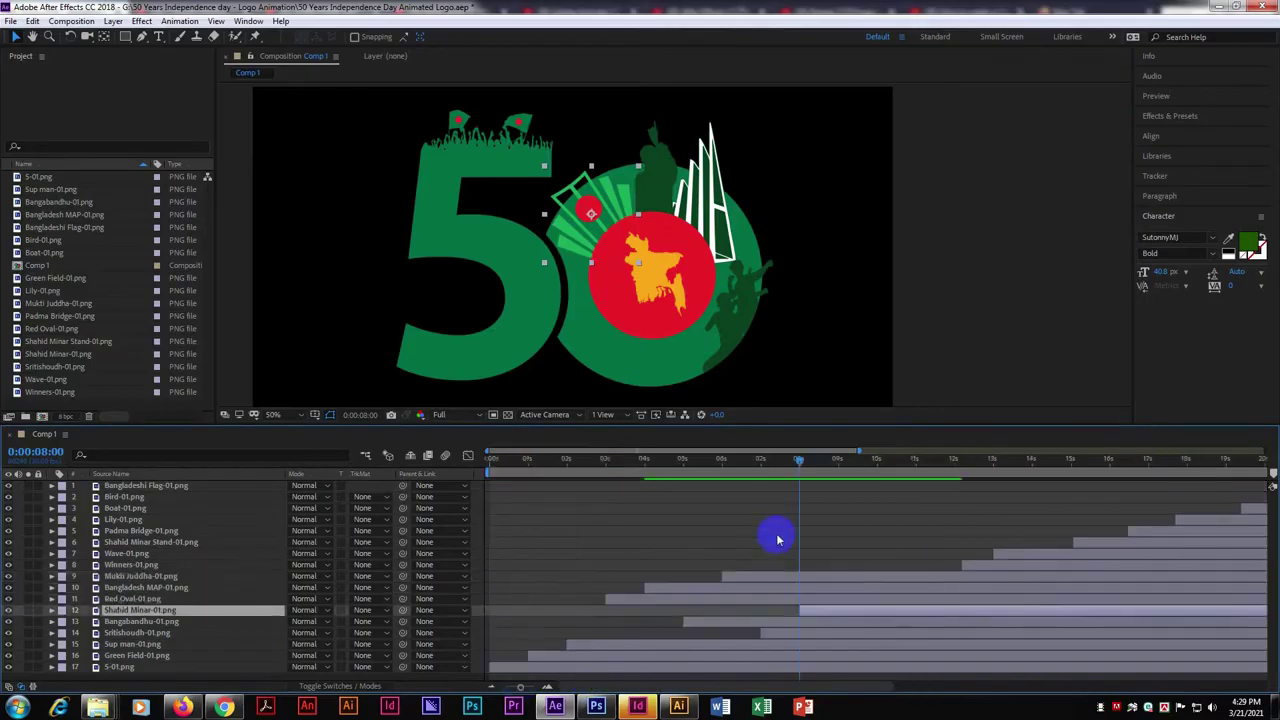
left_click(626, 189)
scroll(626, 189, "up", 2)
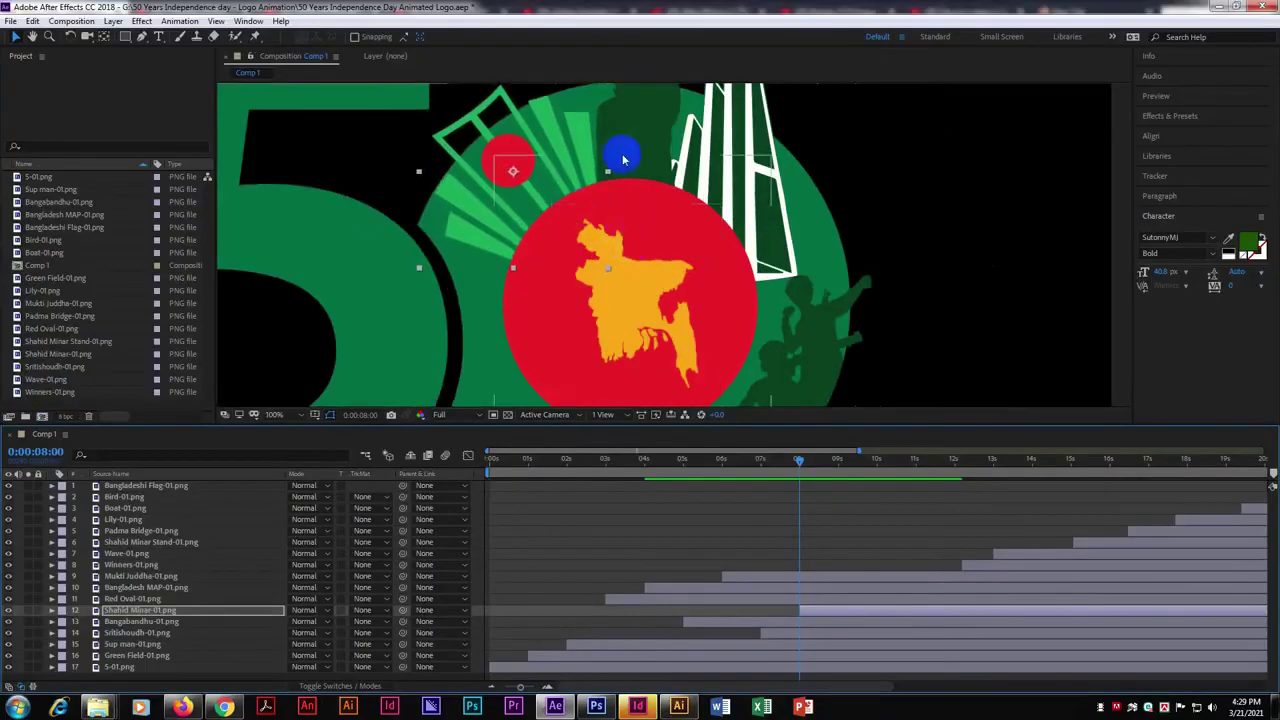
Set the Winners-01.png layer's in-point to 9 s, checking against the reference logo
left_click(678, 707)
left_click(678, 707)
scroll(820, 395, "down", 2)
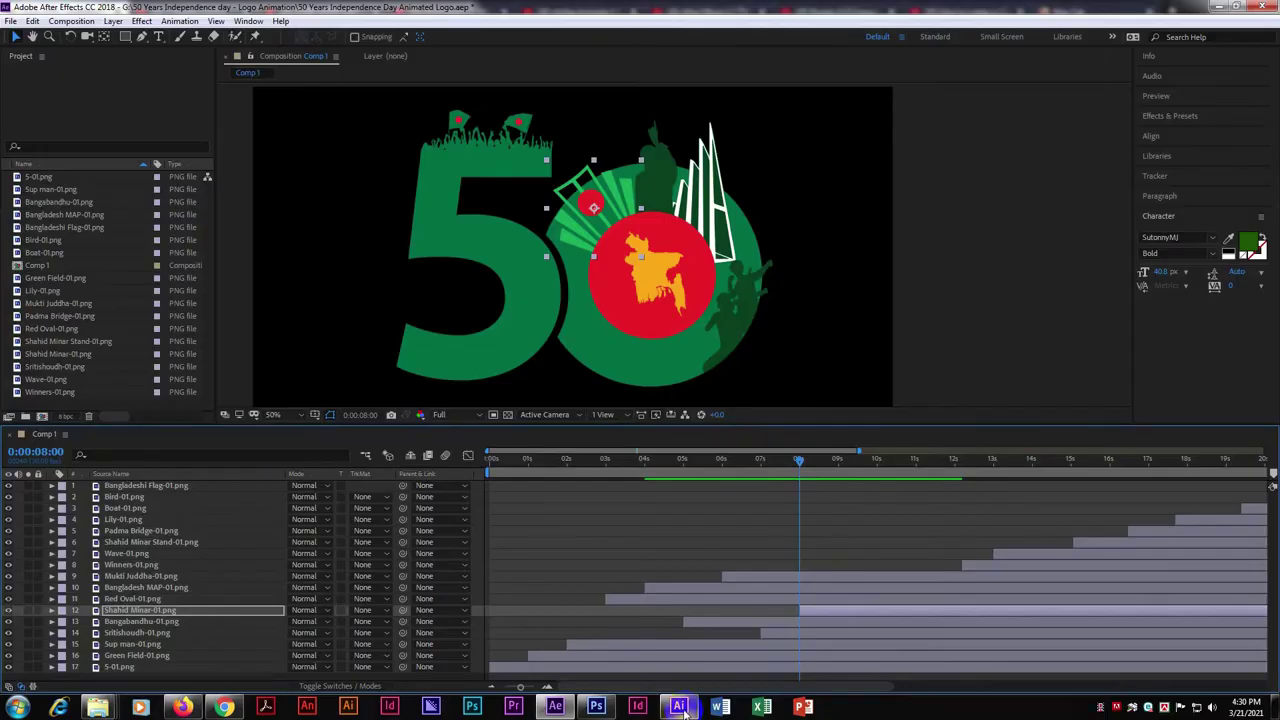
left_click(120, 565)
key("[")
Make the Bangladeshi Flag, Padma Bridge and Boat layers enter at 10, 11 and 12 s
left_click(880, 456)
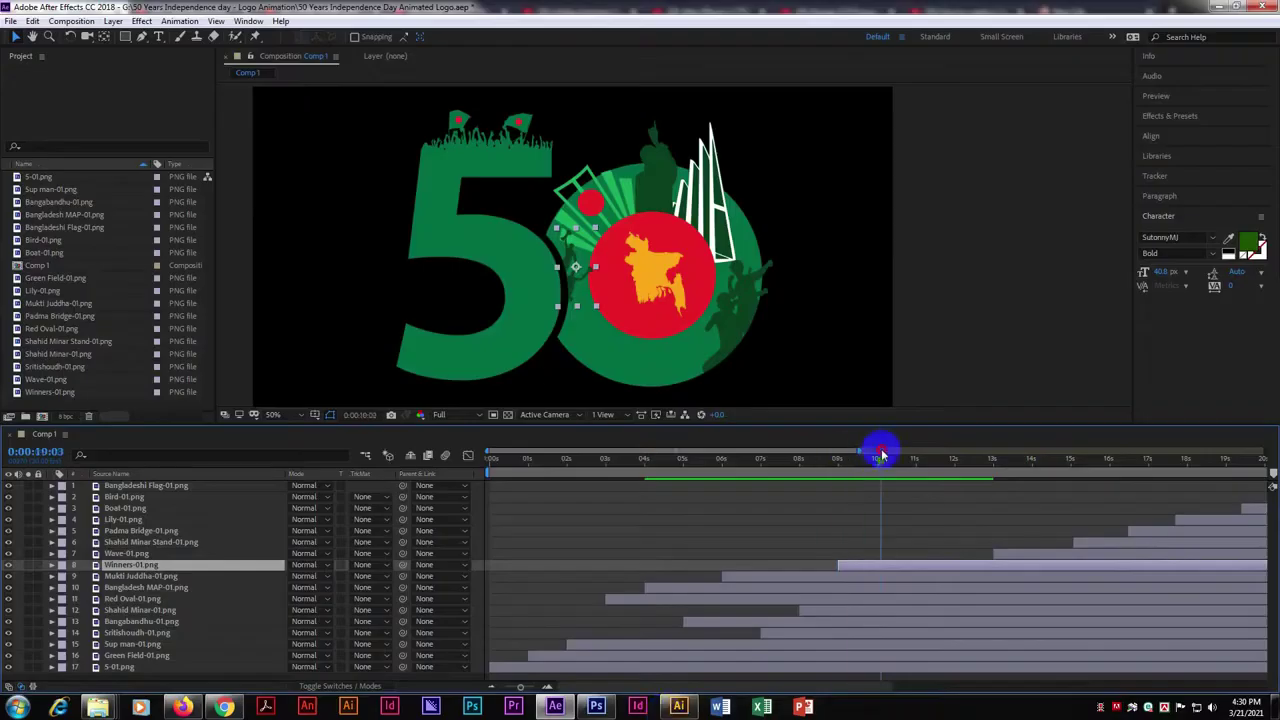
key("ctrl+Up")
key("ctrl+Up")
key("ctrl+Up")
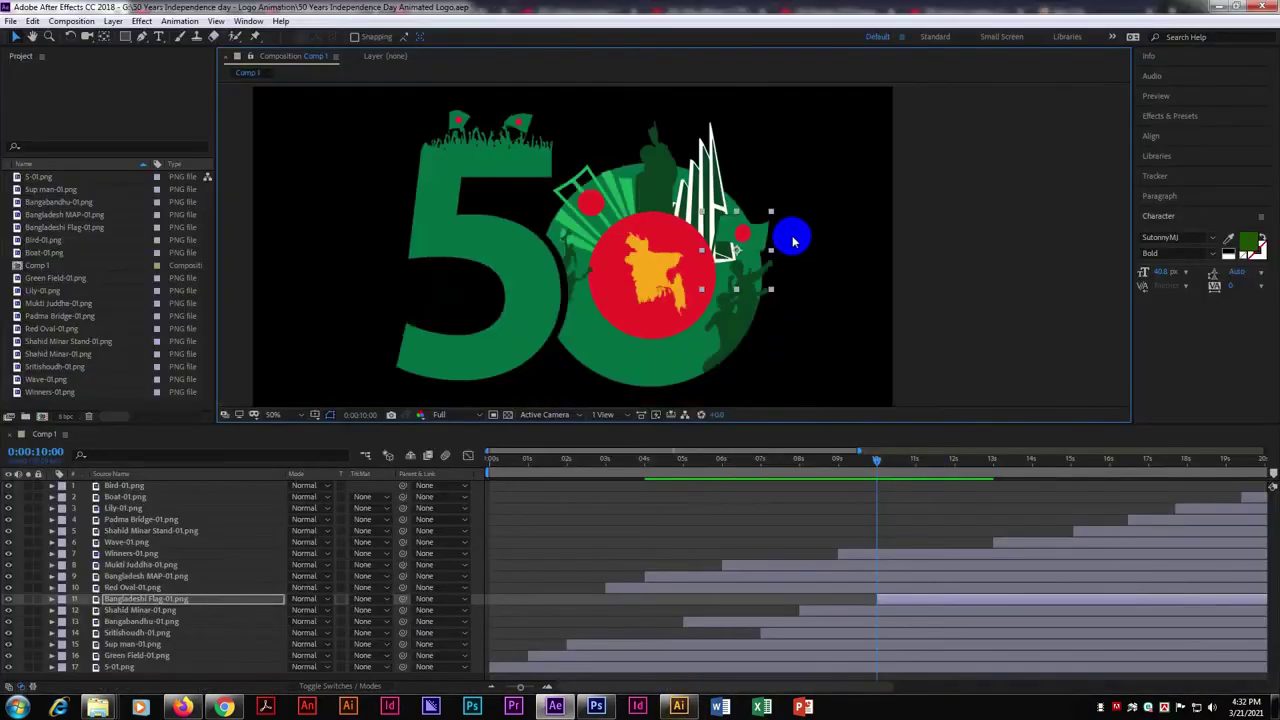
left_click(678, 708)
left_click(678, 708)
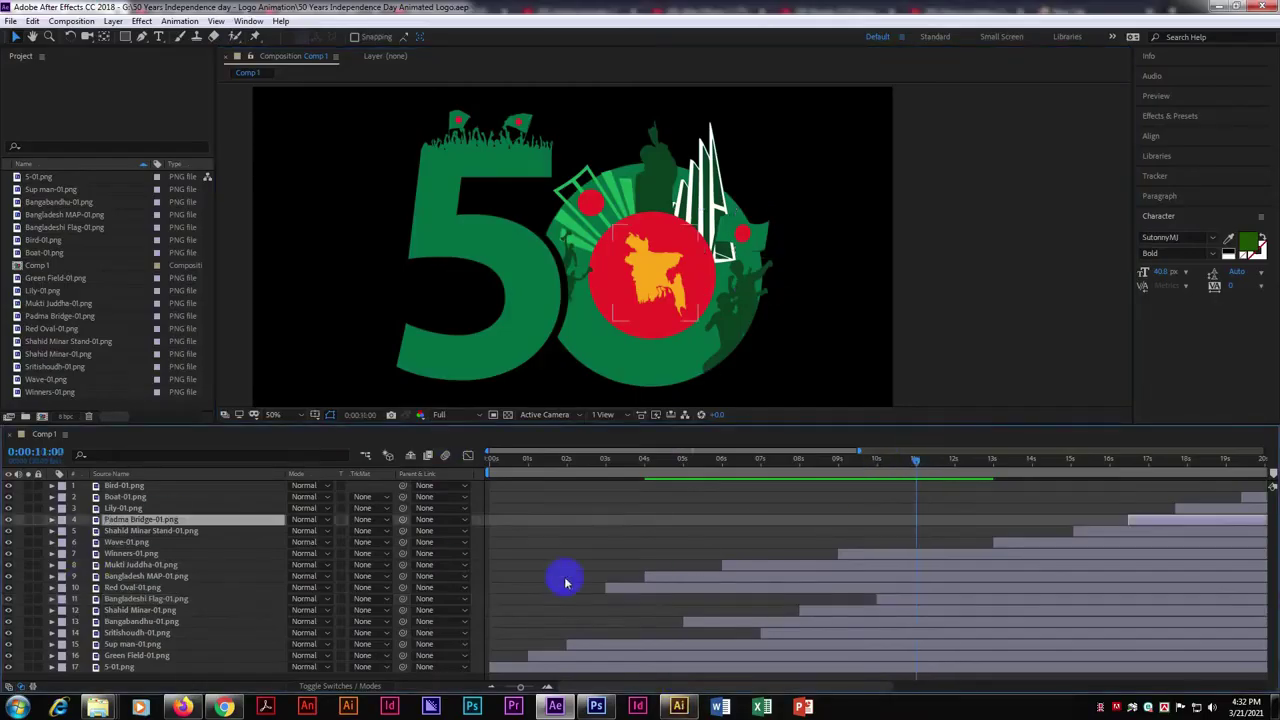
scroll(660, 258, "up", 4)
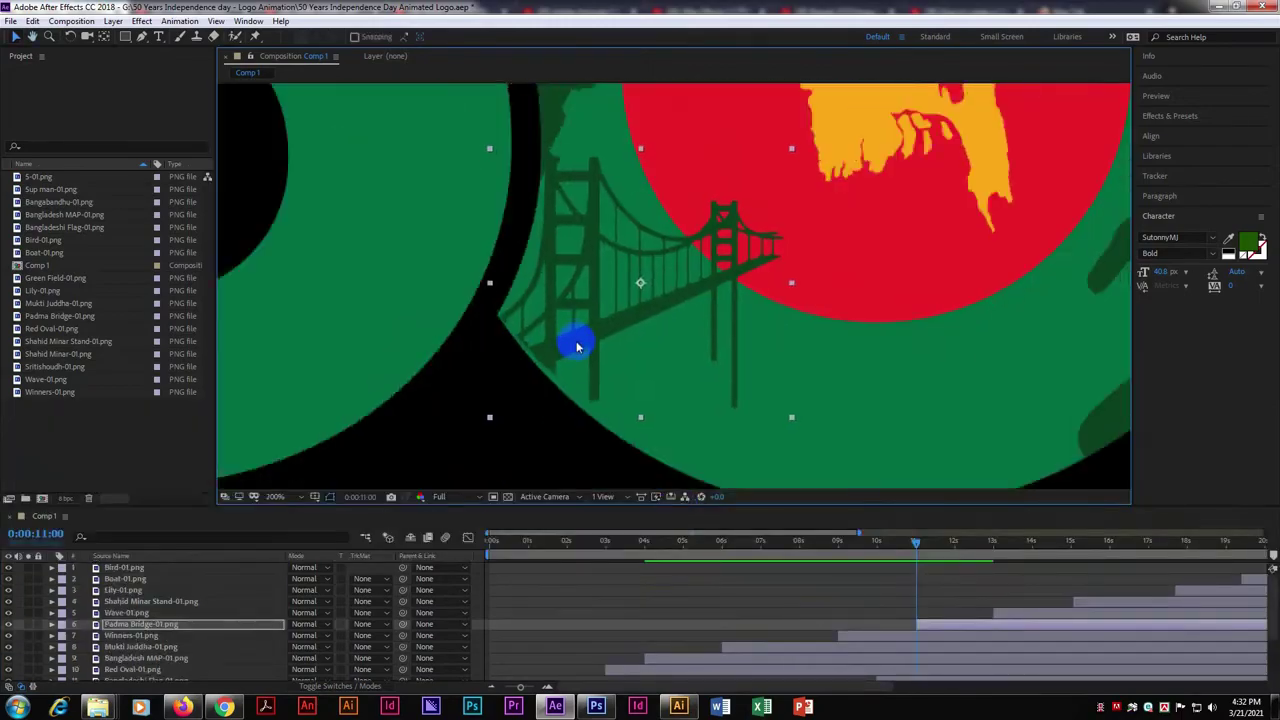
left_click(678, 708)
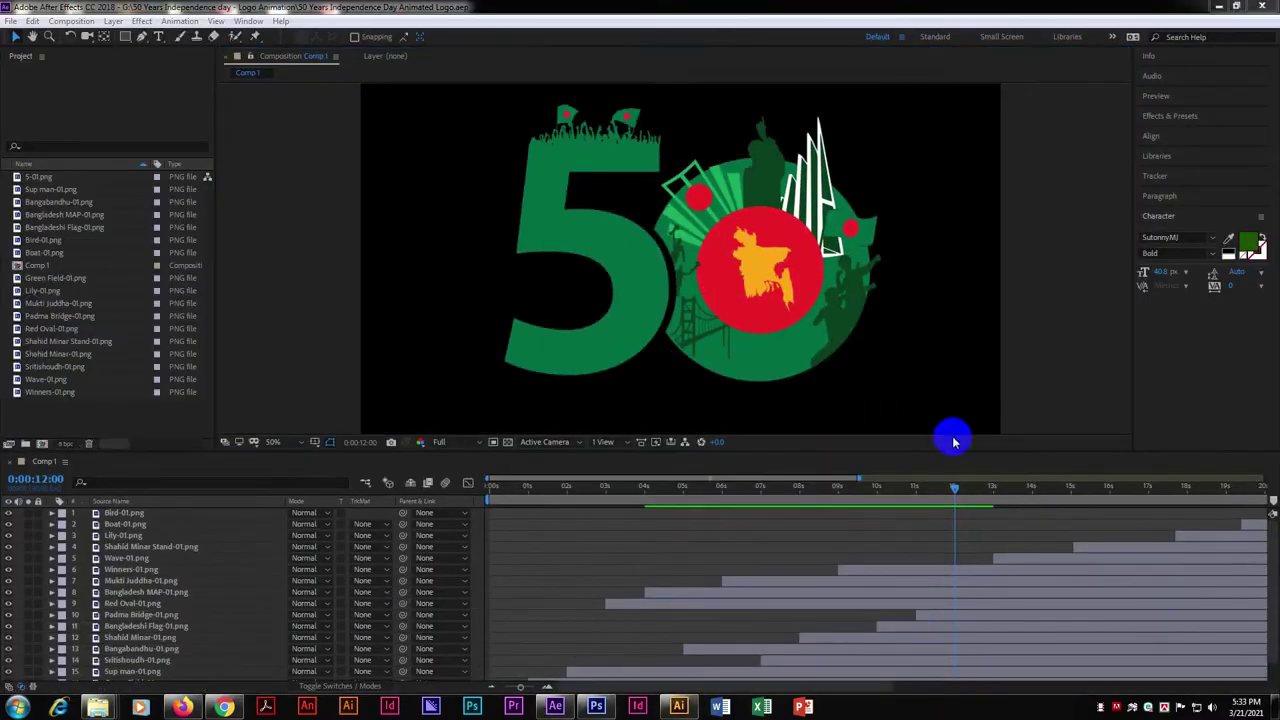
left_click(971, 549)
key("[")
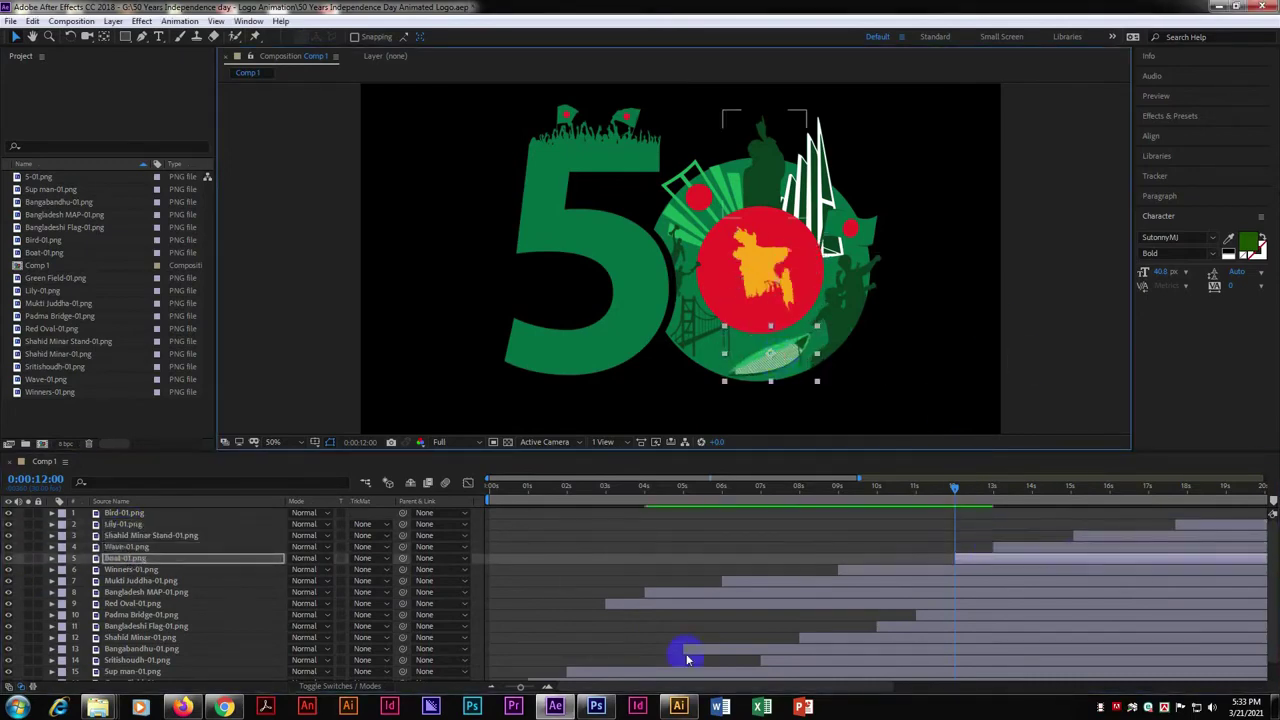
Shift the boat slightly left in the viewer to match the reference logo
left_click(679, 706)
key("alt+Tab")
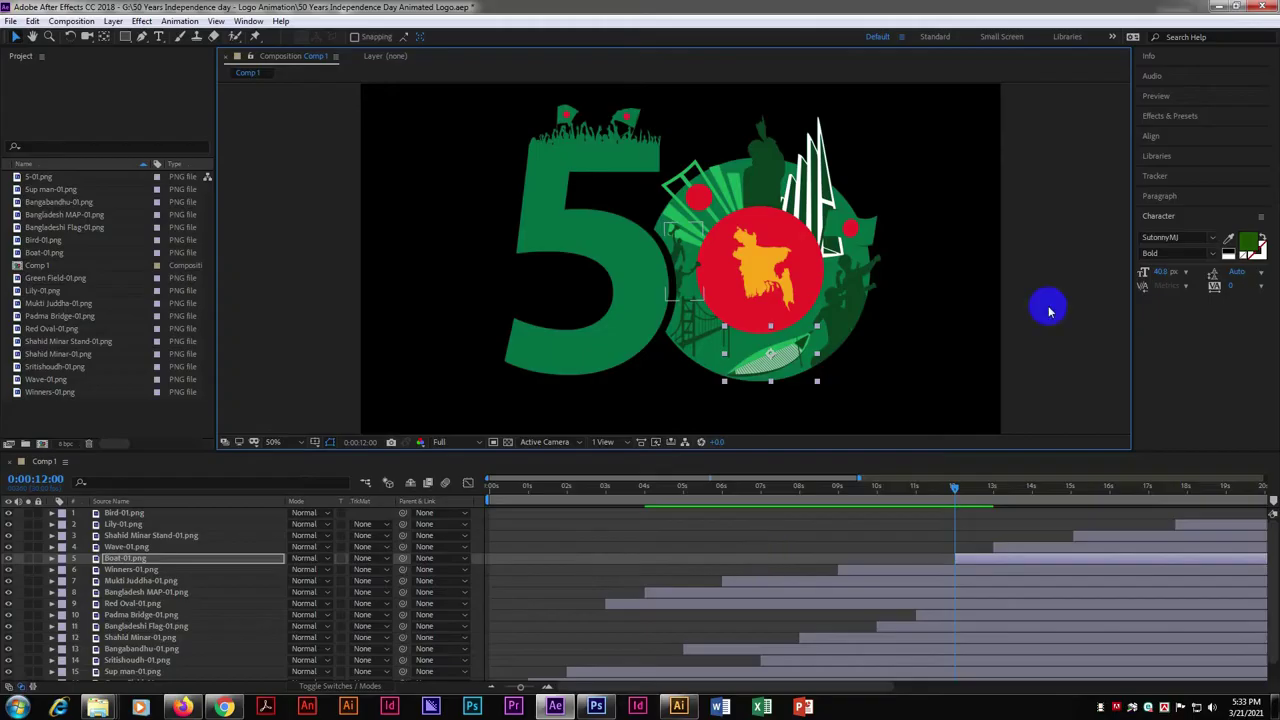
left_click_drag(697, 222, 650, 212)
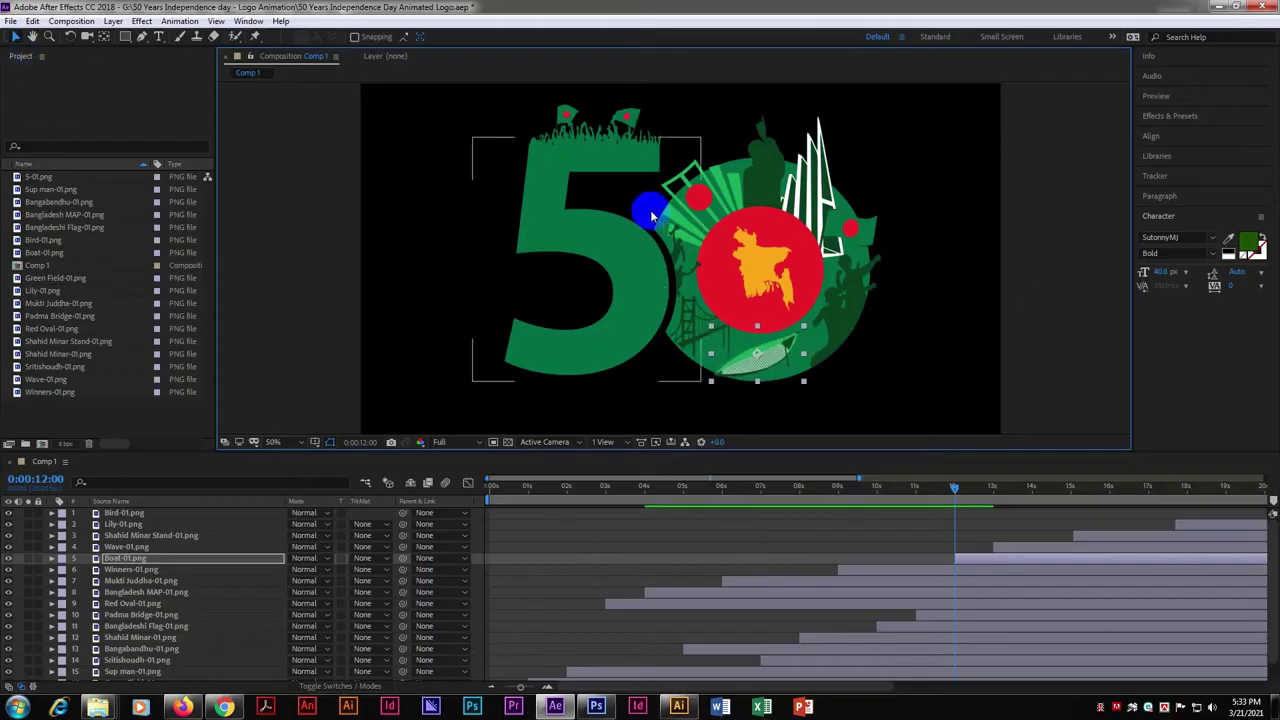
left_click(679, 706)
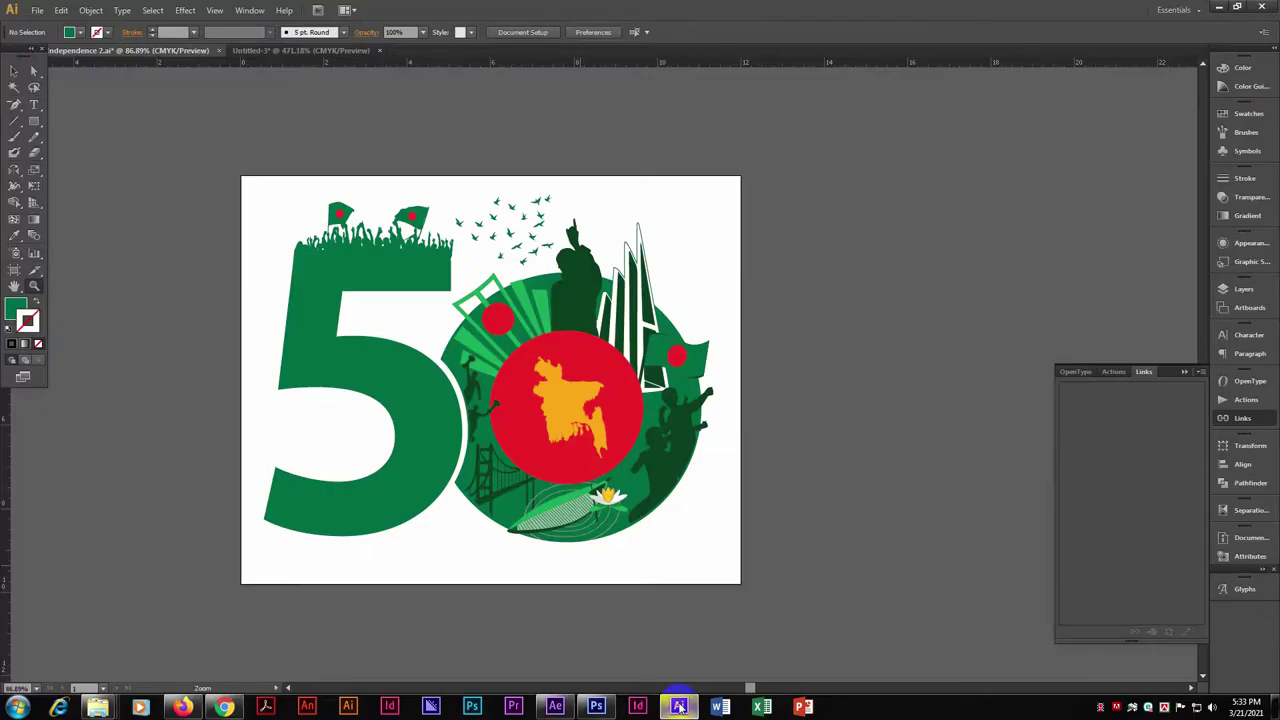
Start Wave-01.png at 13 s and move it below the Boat layer
left_click(679, 706)
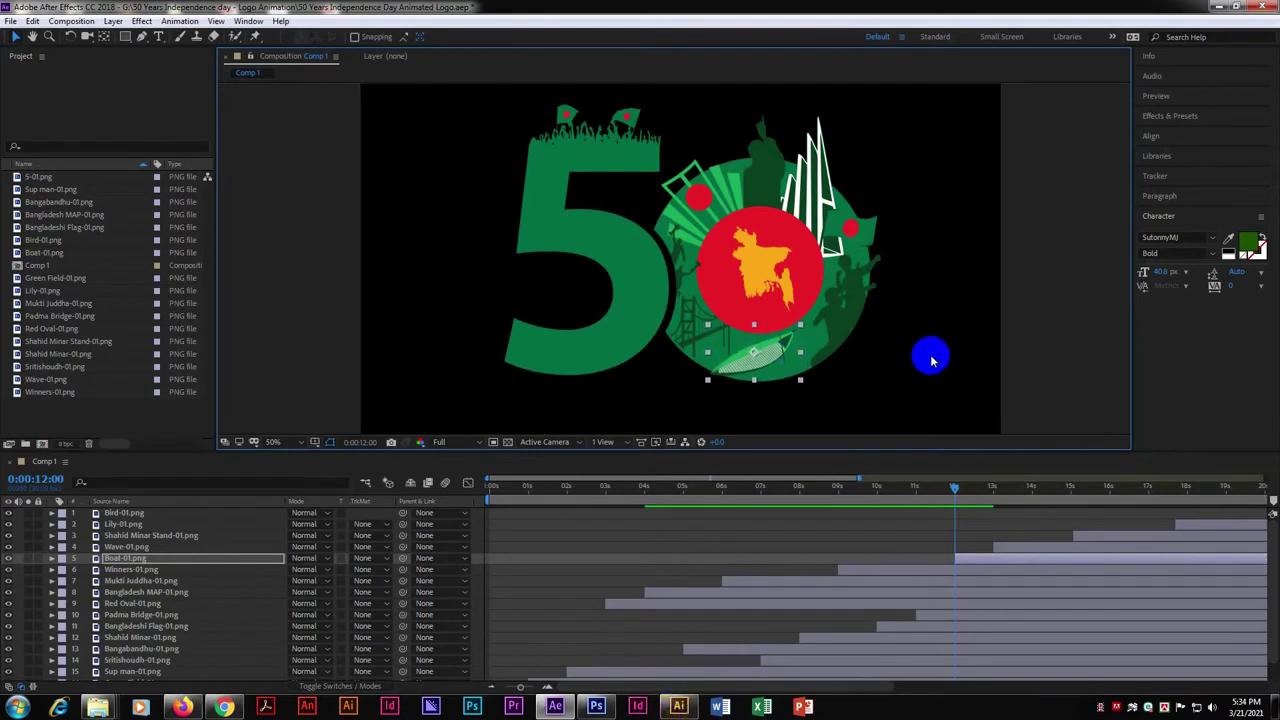
left_click_drag(1017, 547, 1070, 548)
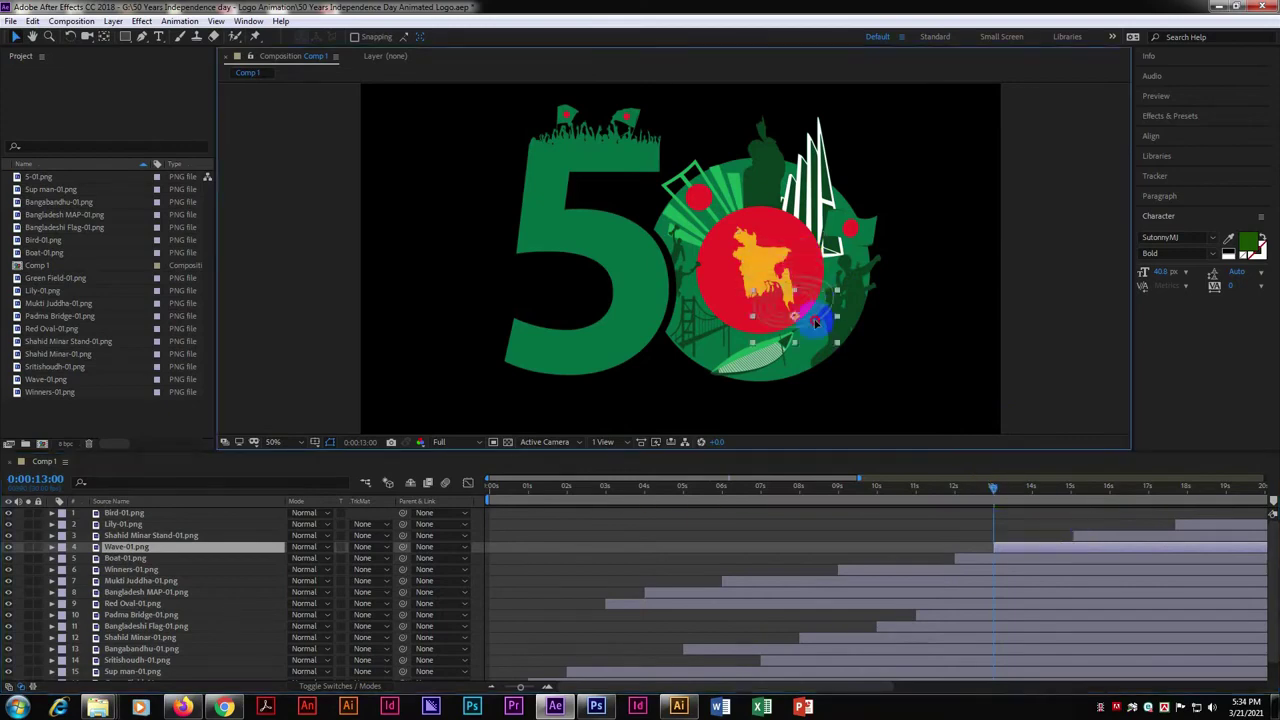
key("ctrl+bracketleft")
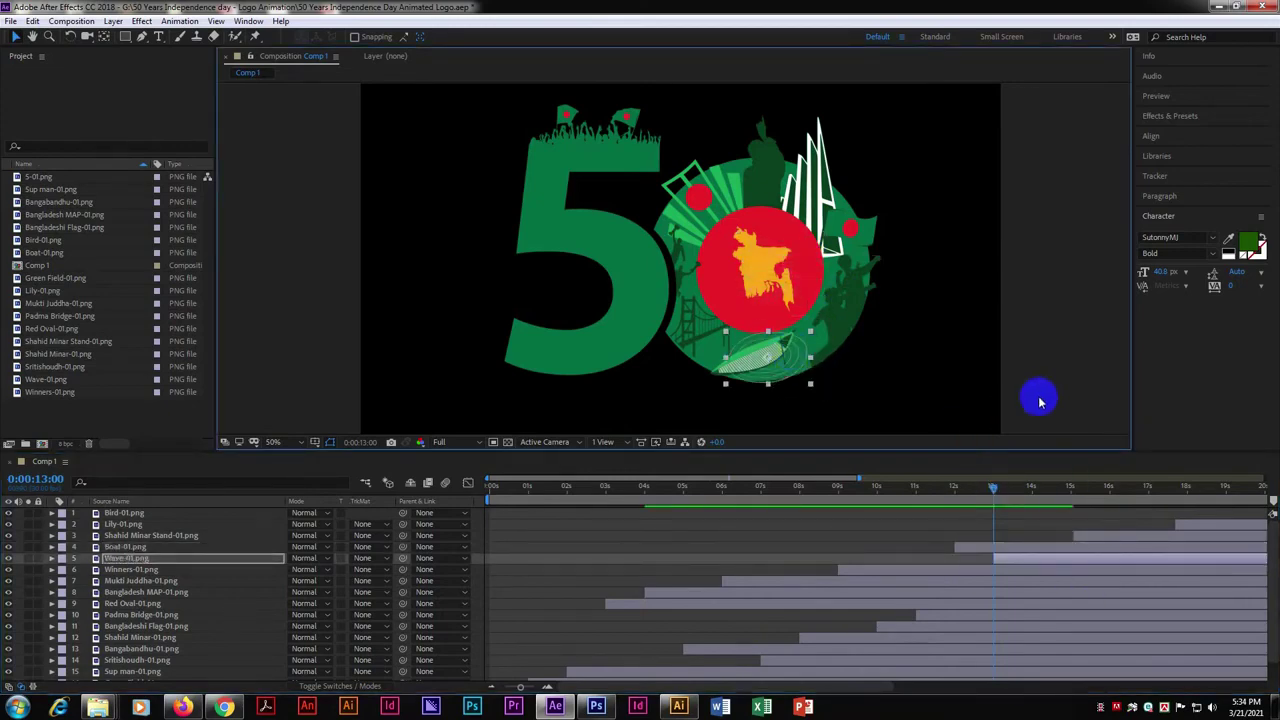
left_click(679, 707)
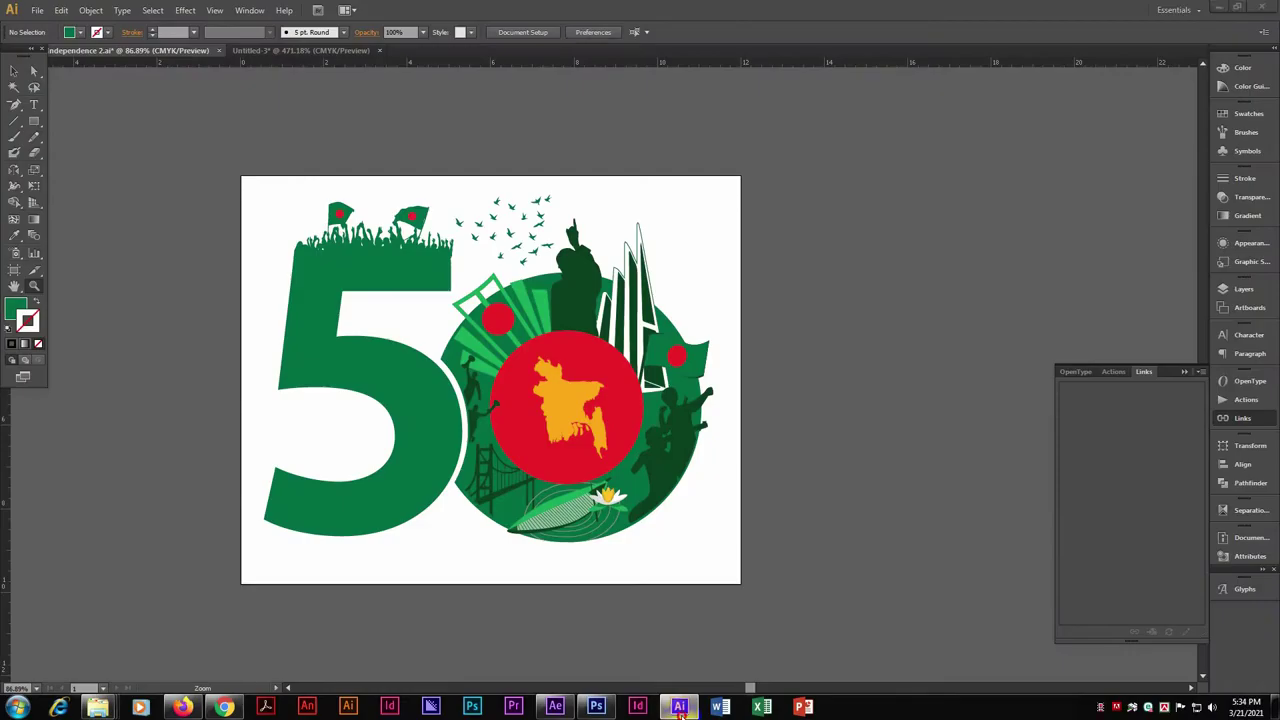
left_click(679, 707)
scroll(900, 300, "down", 2)
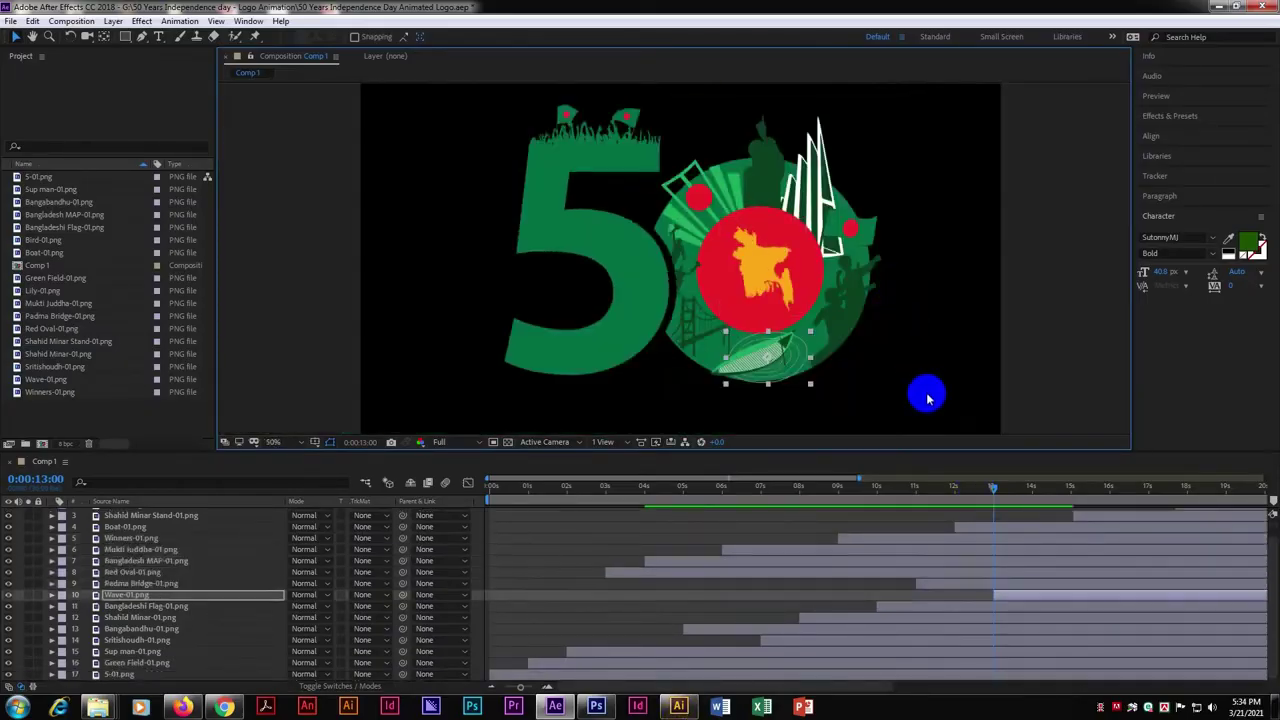
scroll(927, 398, "up", 2)
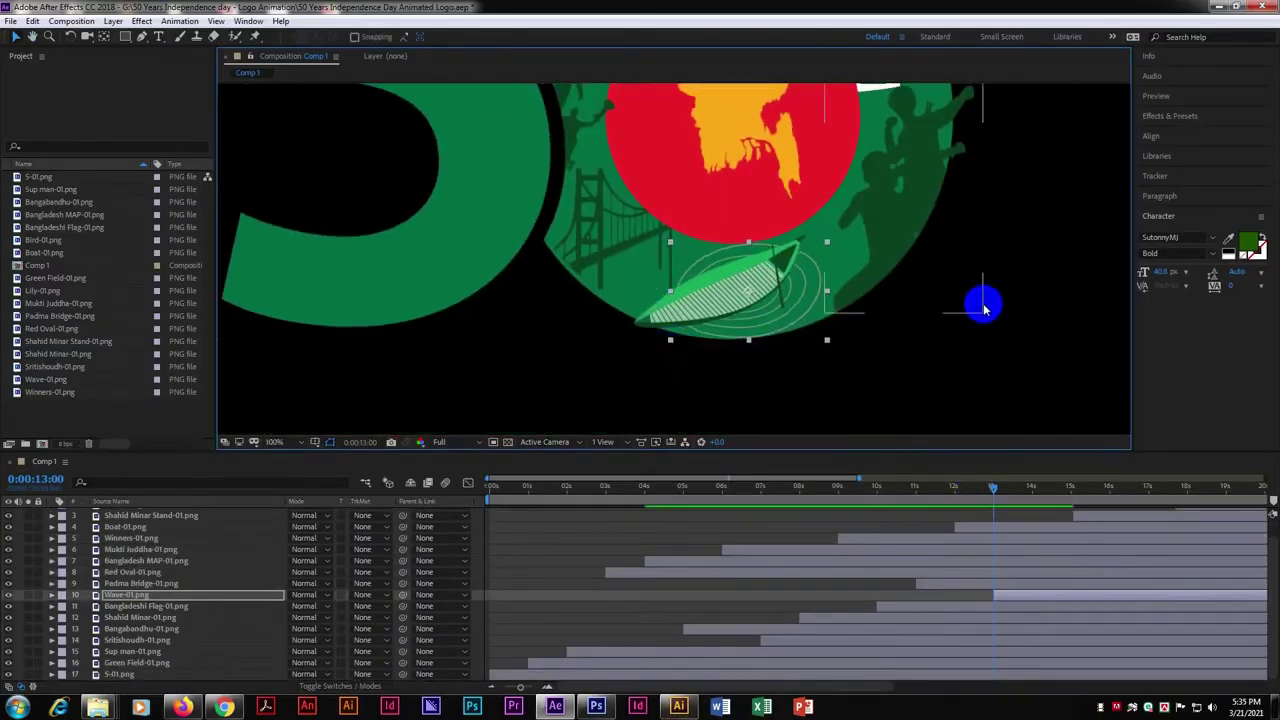
Delete the Shahid Minar Stand layer and start Lily-01.png at 14 s
left_click_drag(996, 490, 1035, 483)
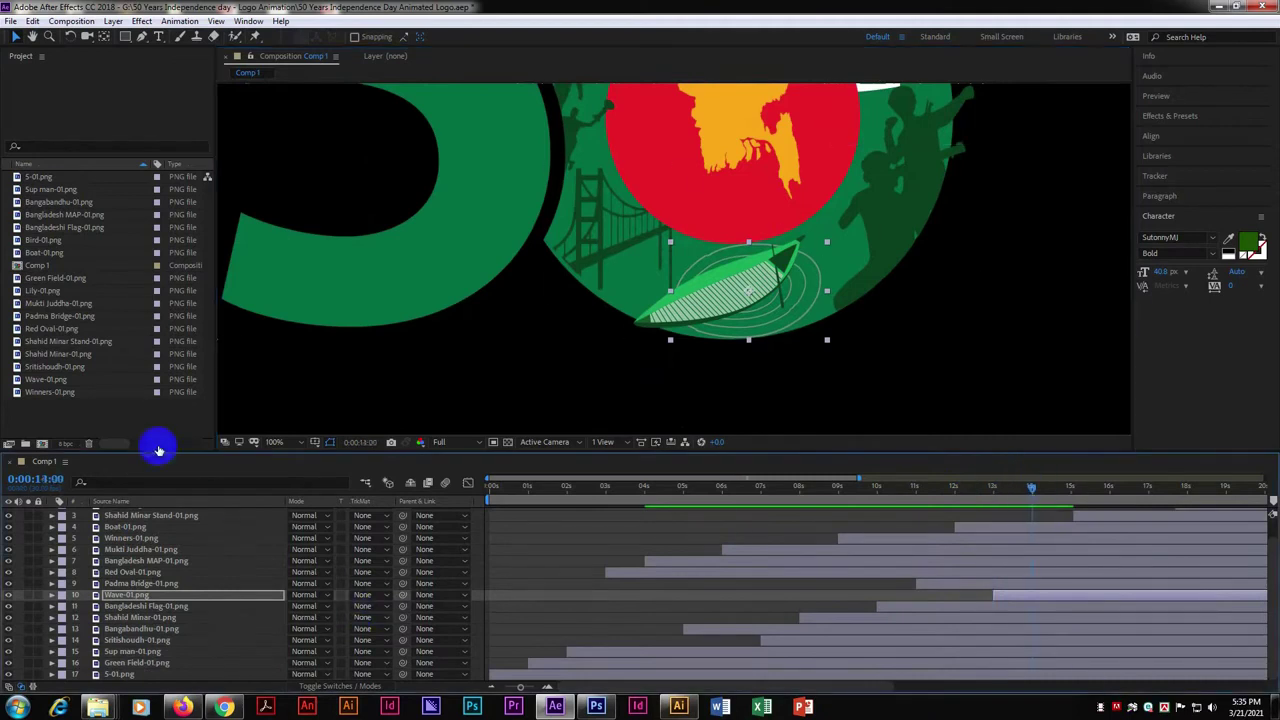
scroll(900, 580, "up", 1)
left_click(1120, 540)
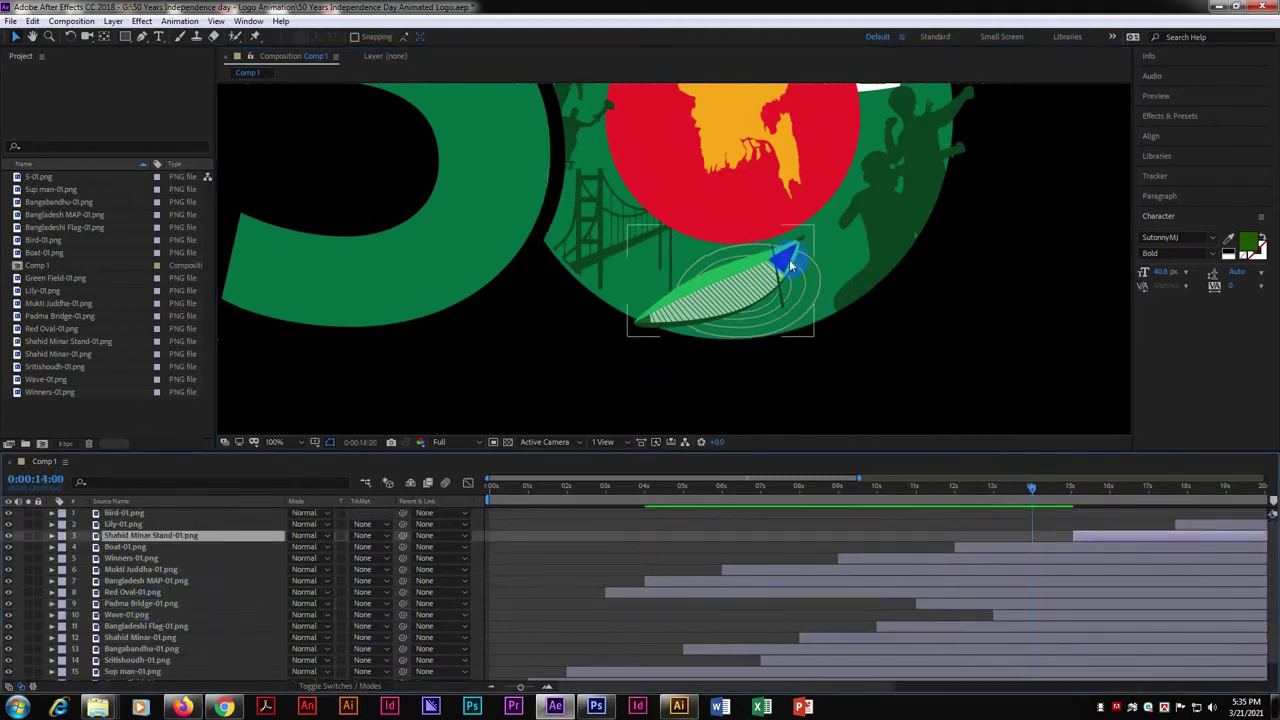
left_click(1024, 480)
key("Delete")
key("[")
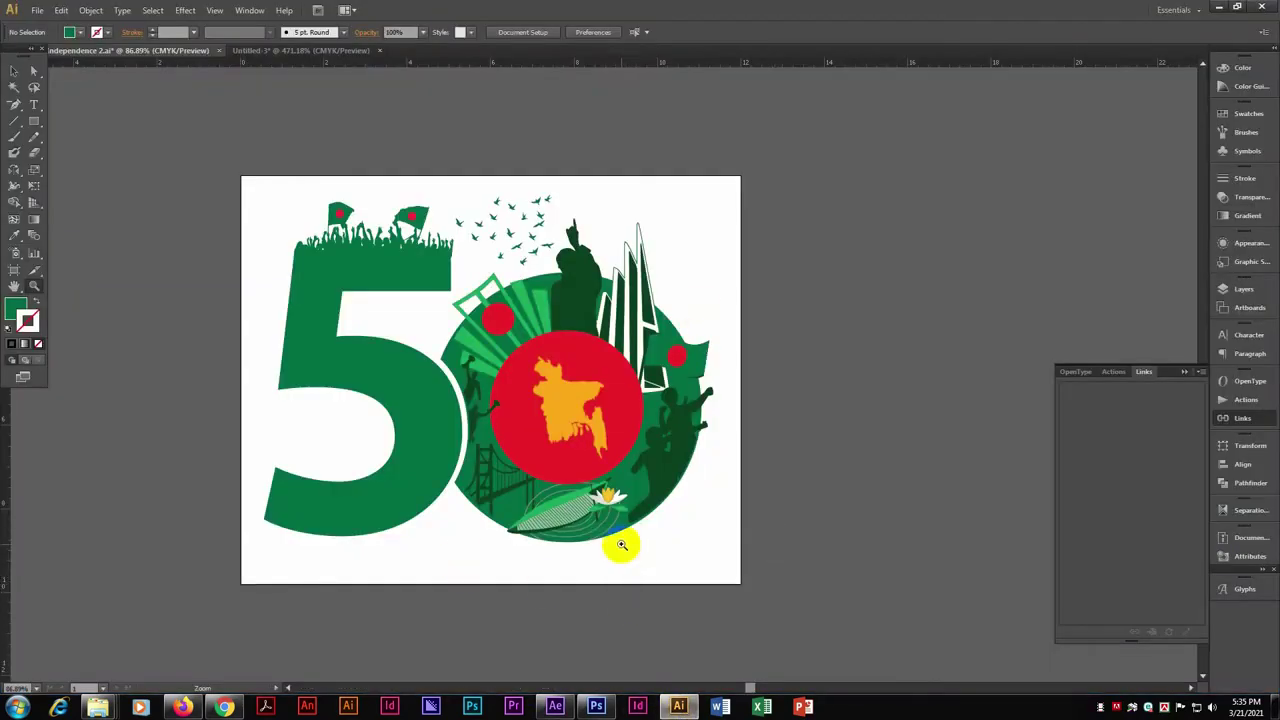
left_click(680, 710)
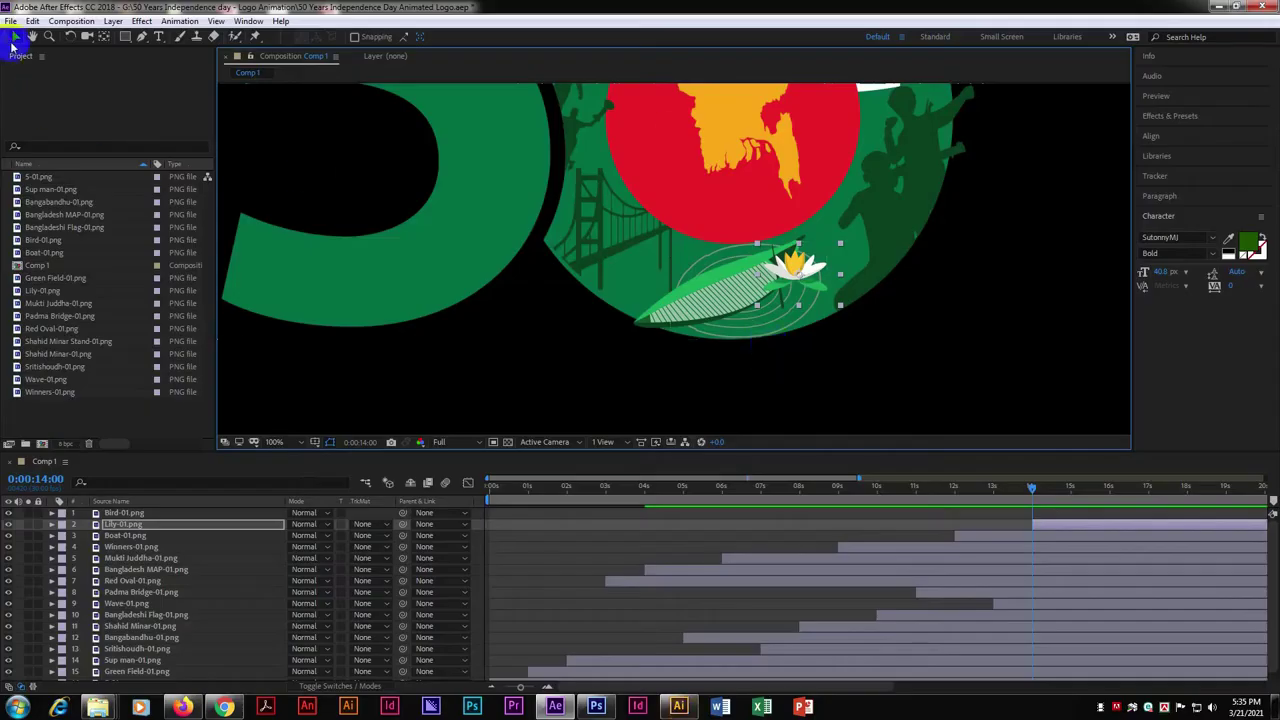
scroll(986, 363, "down", 1)
scroll(806, 306, "up", 1)
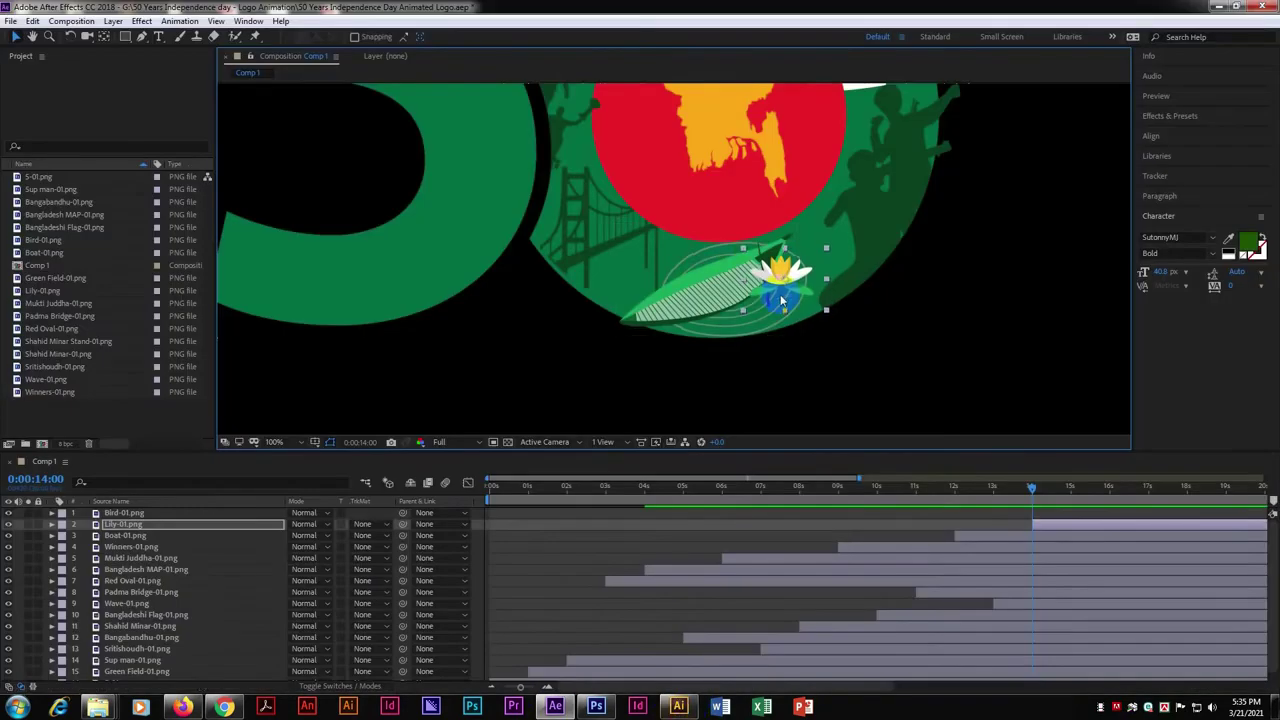
scroll(840, 320, "down", 2)
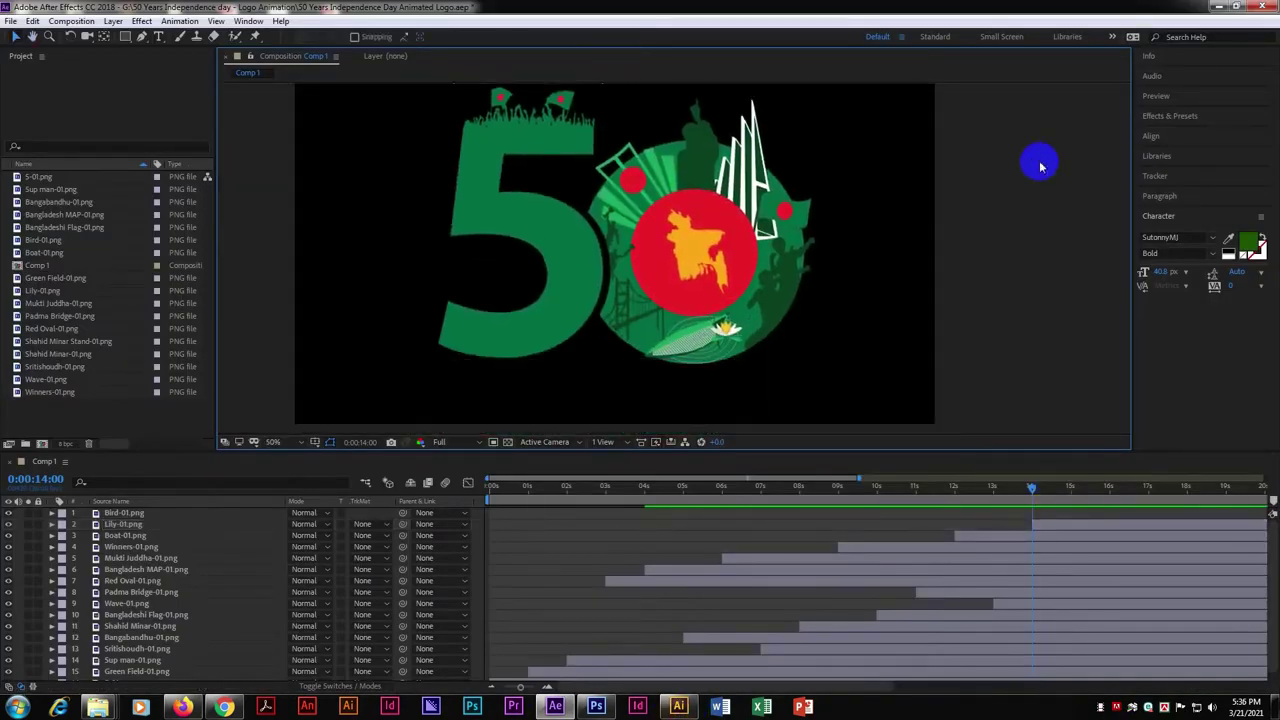
Nudge the keyed waving-flag video slightly down so it meets the pole above the crowd
key("ctrl+a")
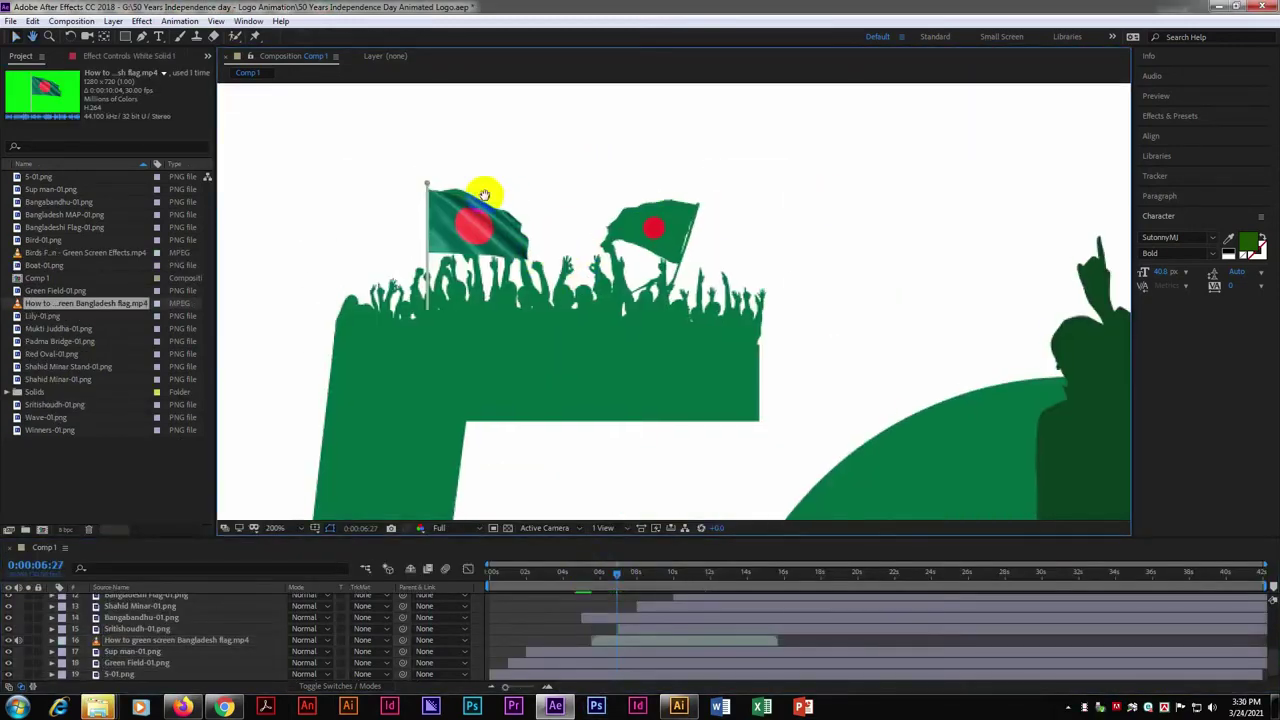
scroll(469, 228, "up", 2)
left_click_drag(469, 228, 470, 235)
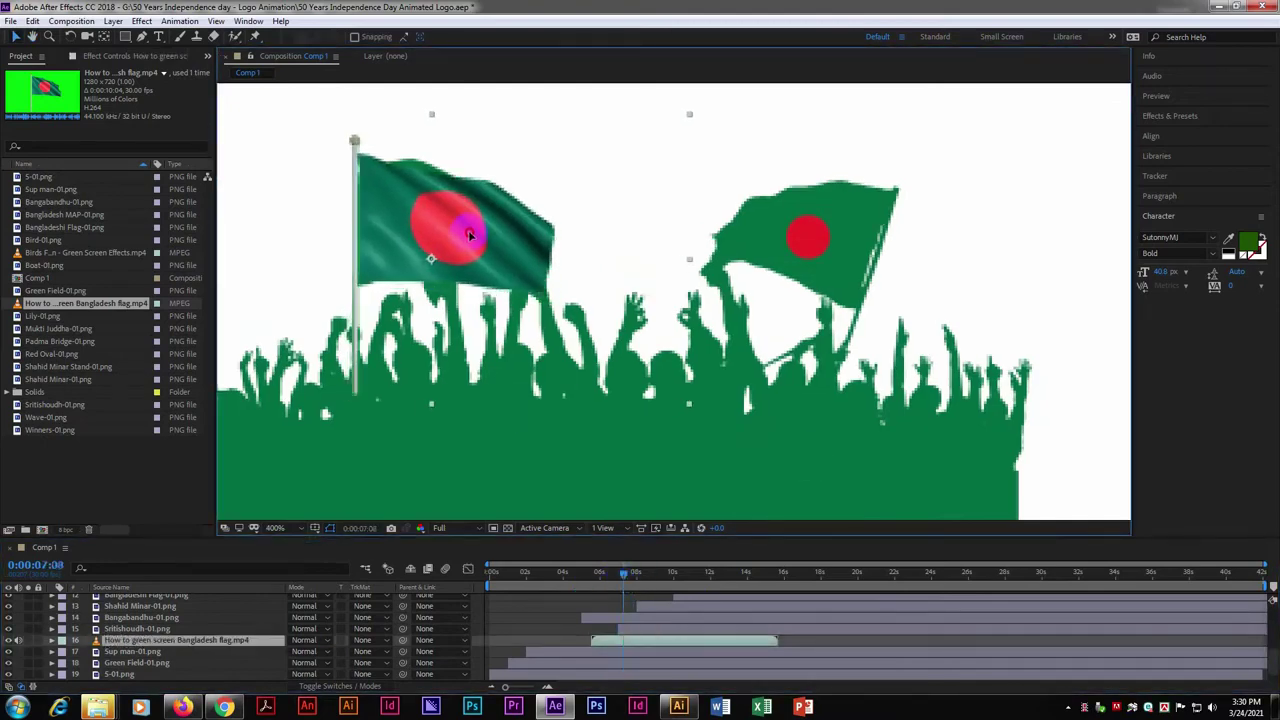
scroll(668, 392, "down", 4)
scroll(697, 357, "up", 2)
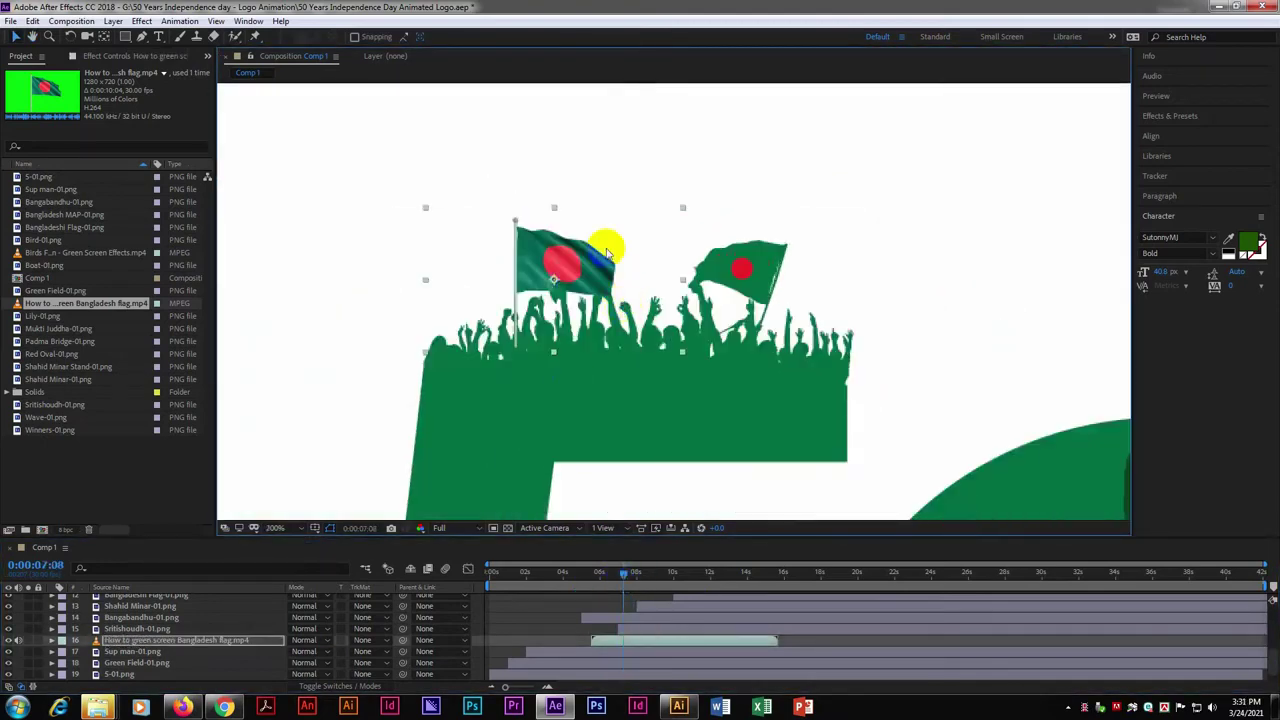
left_click(597, 571)
left_click(637, 380)
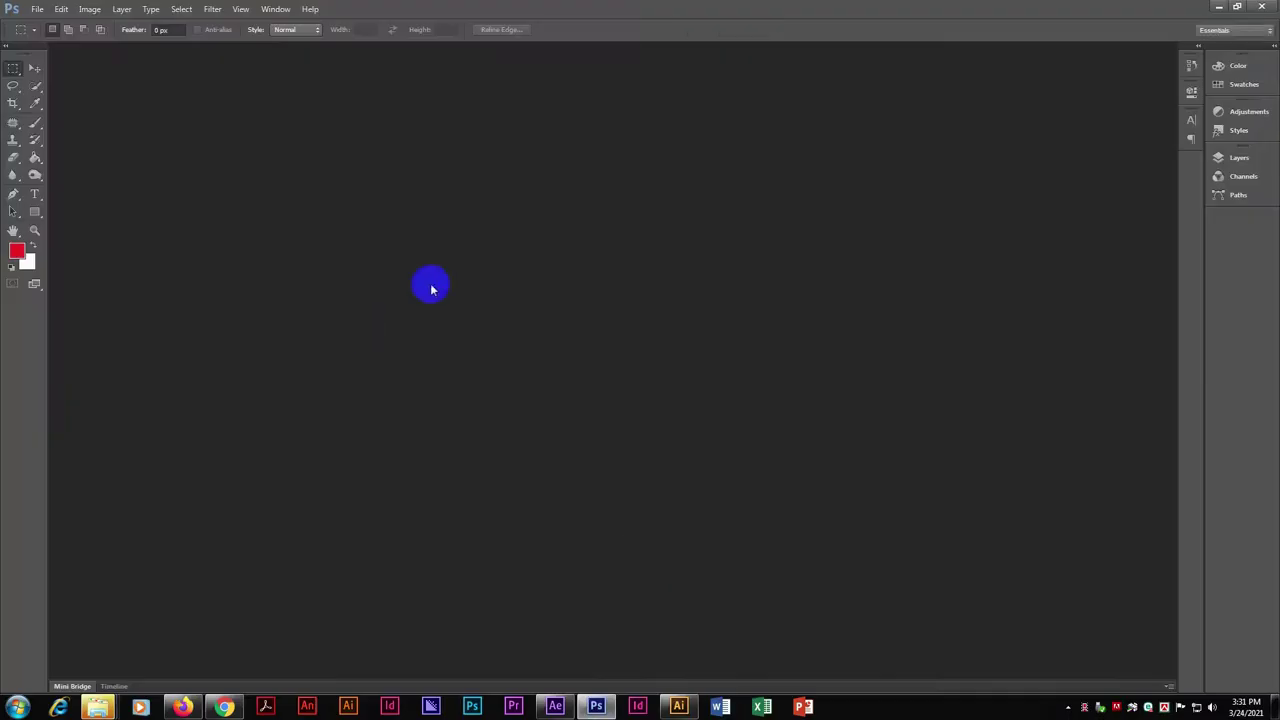
Open Sup man-01.png from the logo animation project folder in Photoshop
key("ctrl+o")
left_click(722, 185)
left_click(722, 185)
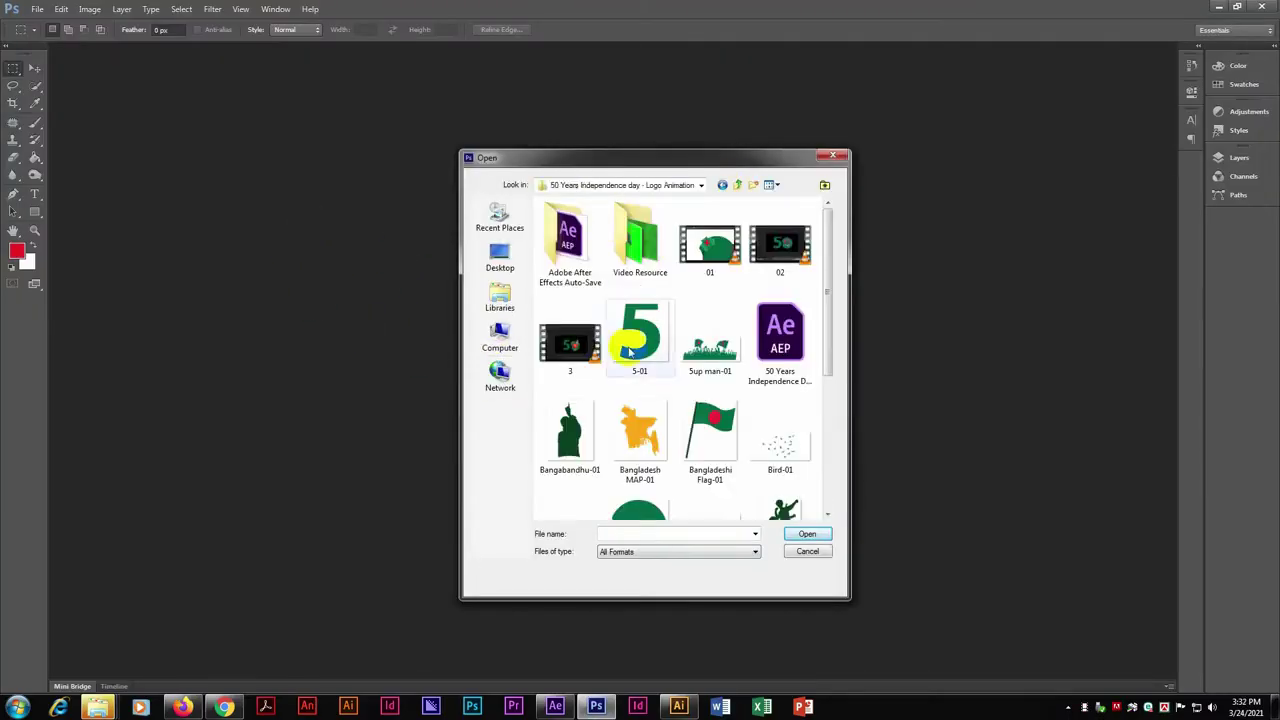
double_click(710, 345)
key("ctrl+shift+s")
key("Escape")
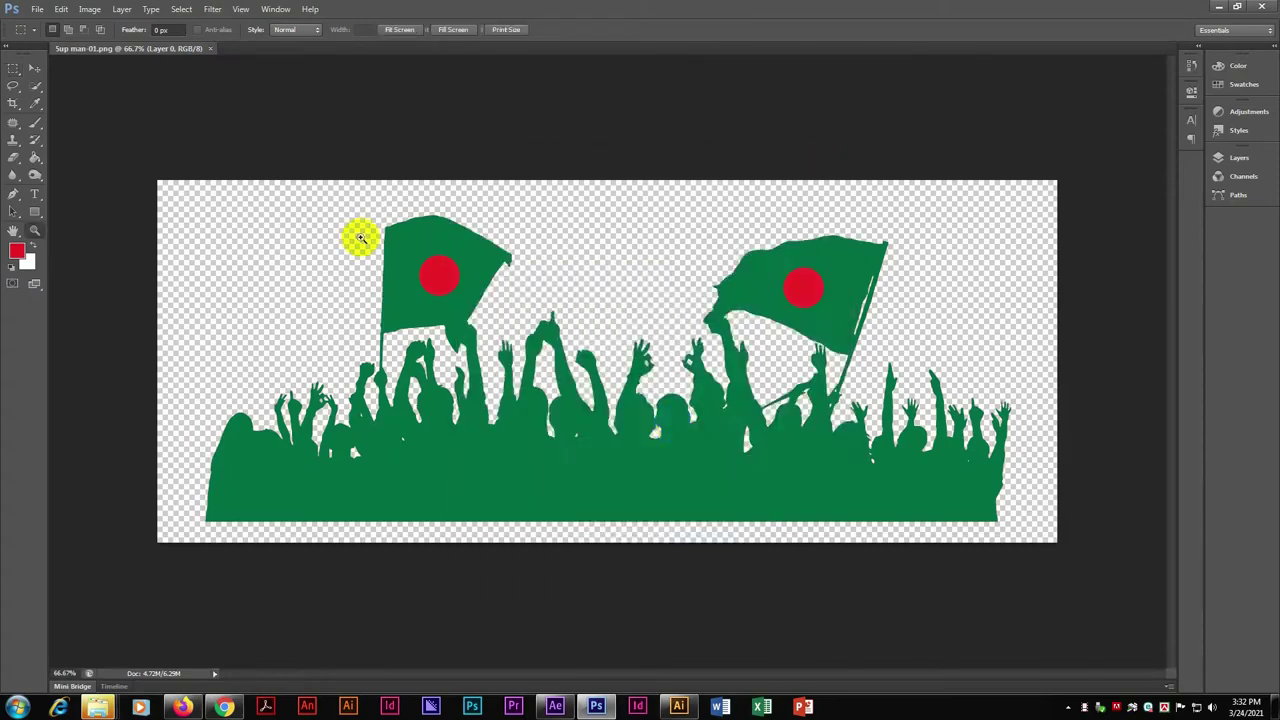
Erase both flags and their pole remnants from the crowd image with the Eraser tool
key("e")
scroll(404, 327, "up", 2)
mouse_move(343, 408)
left_mouse_down()
mouse_move(543, 297)
mouse_move(586, 303)
mouse_move(318, 226)
left_mouse_up()
scroll(318, 226, "up", 2)
left_click_drag(700, 230, 400, 194)
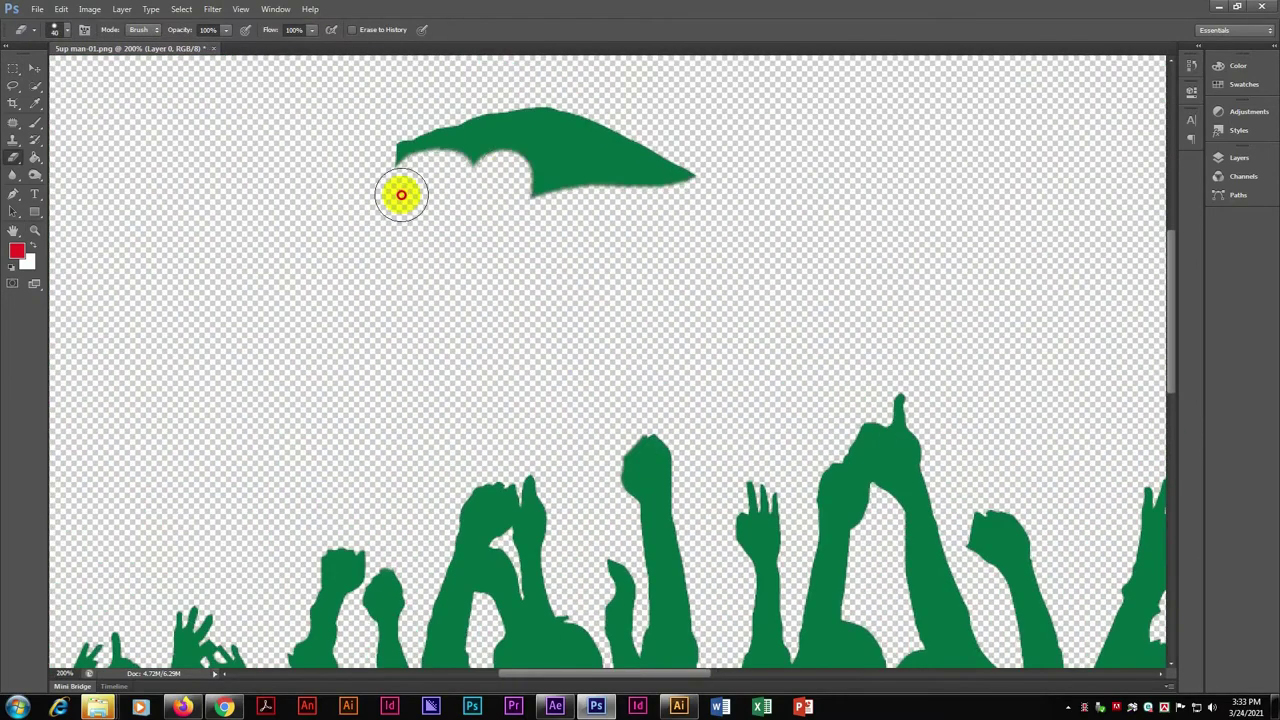
scroll(711, 229, "right", 5)
scroll(766, 249, "right", 3)
left_click_drag(766, 249, 620, 320)
scroll(620, 320, "down", 2)
scroll(714, 188, "left", 4)
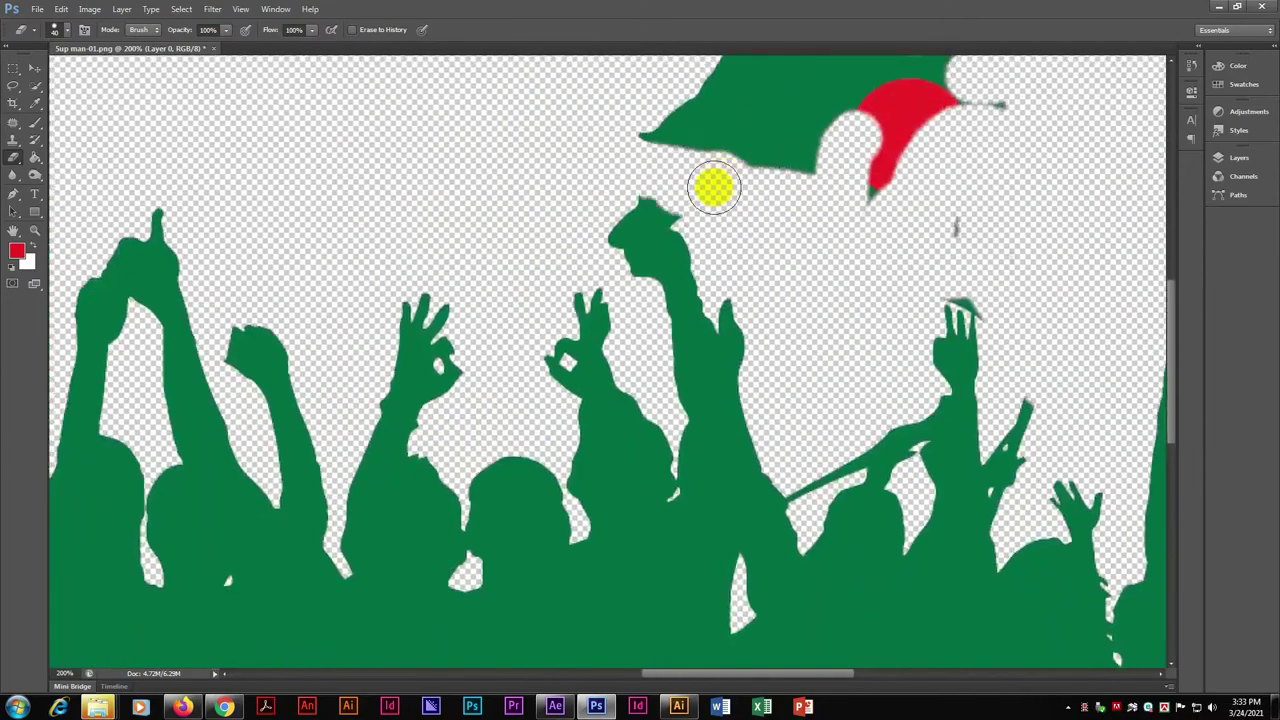
left_click_drag(619, 246, 986, 323)
scroll(1027, 190, "up", 2)
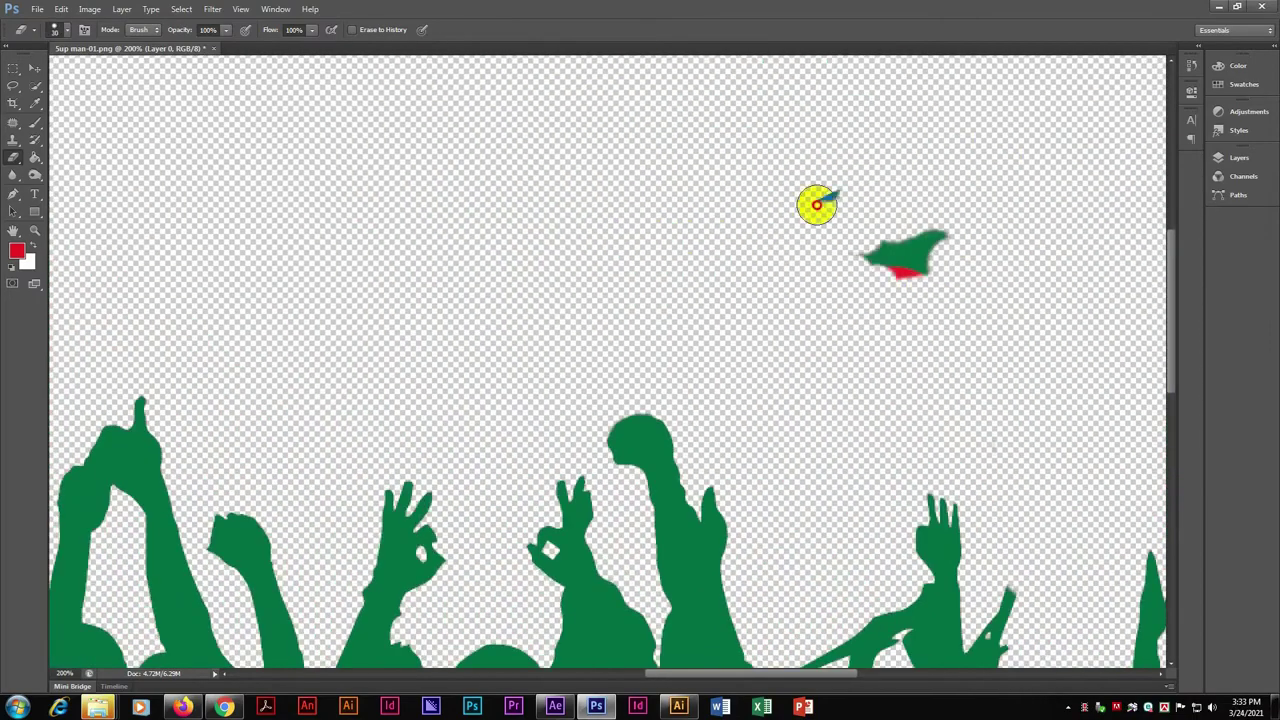
scroll(886, 428, "up", 1)
scroll(814, 306, "right", 2)
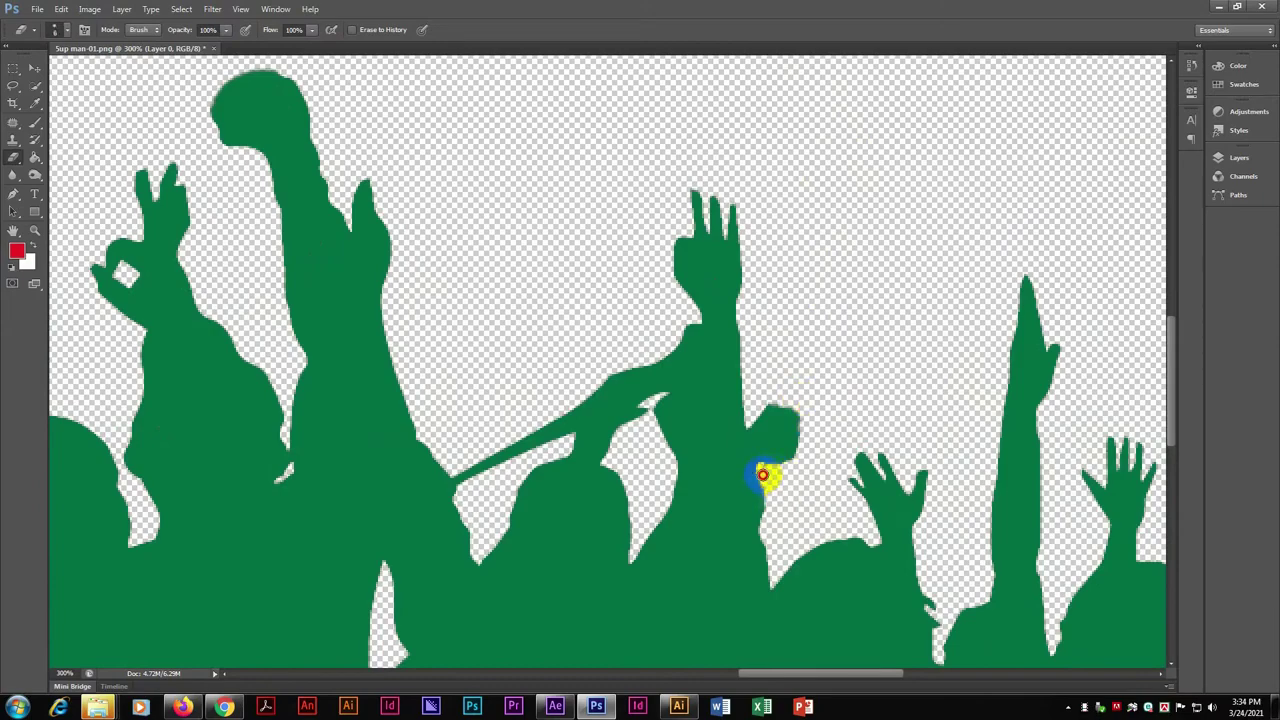
scroll(762, 475, "down", 5)
scroll(705, 420, "up", 5)
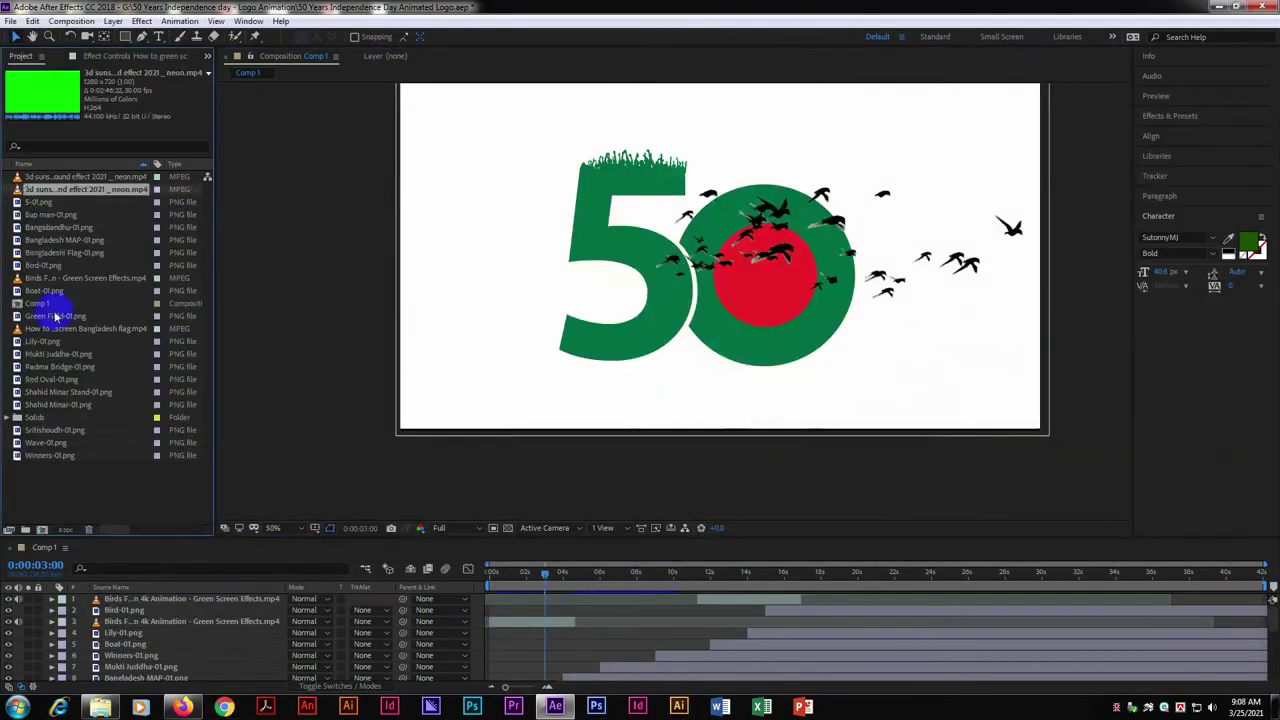
Add the sunshine green-screen clip to Comp 1 and key out its green with Linear Color Key
left_click_drag(57, 316, 550, 598)
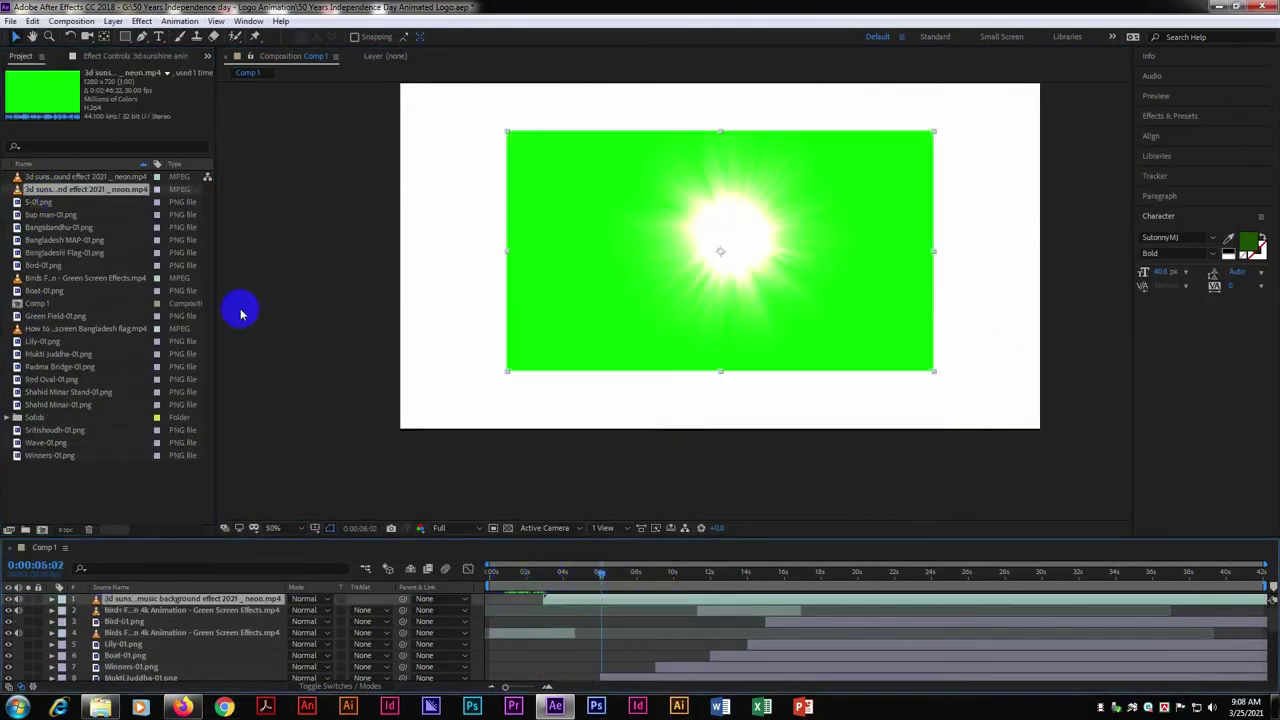
left_click(141, 21)
left_click(371, 360)
left_click(595, 573)
left_click_drag(590, 583, 586, 578)
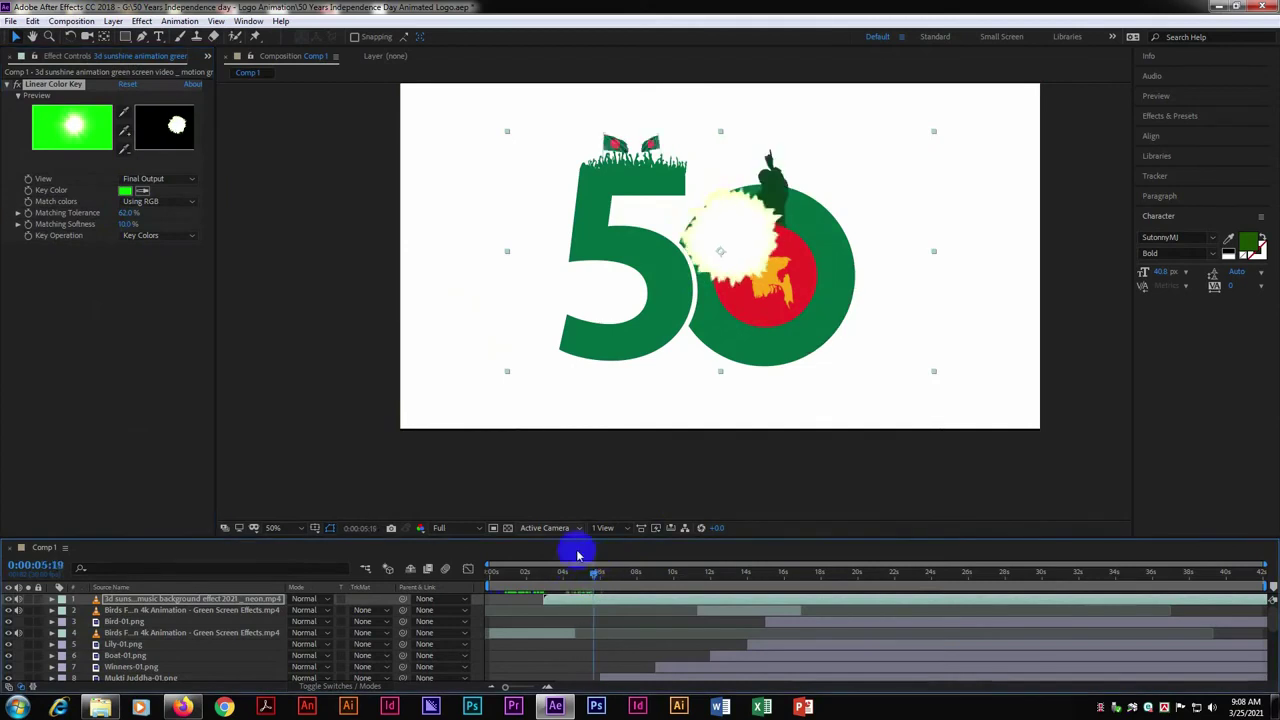
left_click_drag(128, 213, 141, 215)
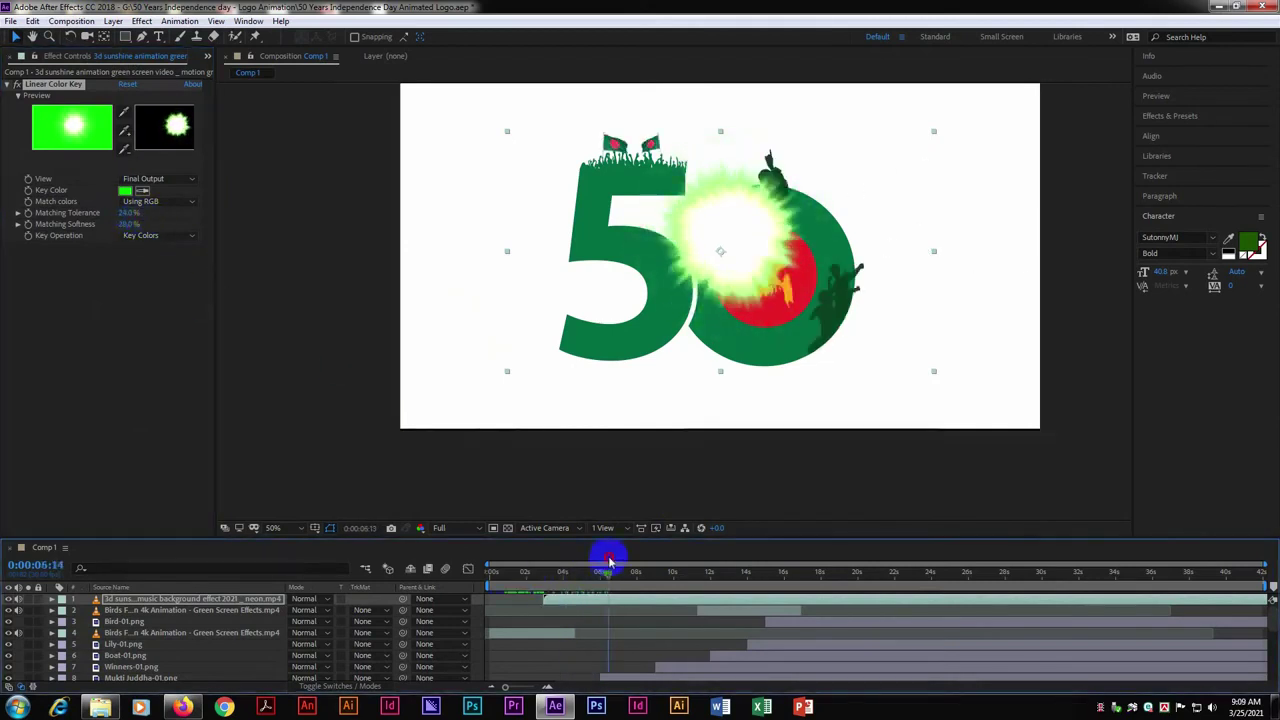
Move the sunshine layer down behind the logo and set its opacity to 25%
key("ctrl+shift+bracketleft")
left_click_drag(566, 577, 566, 577)
key("t")
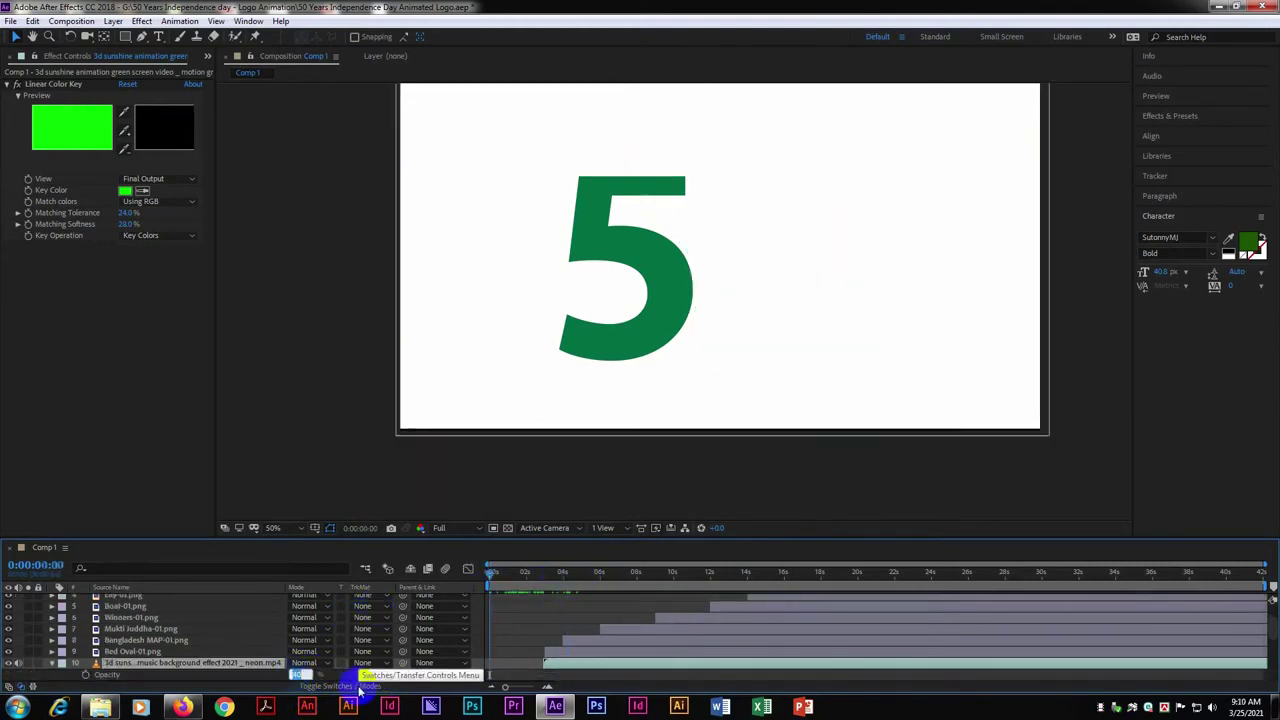
left_click_drag(560, 571, 610, 560)
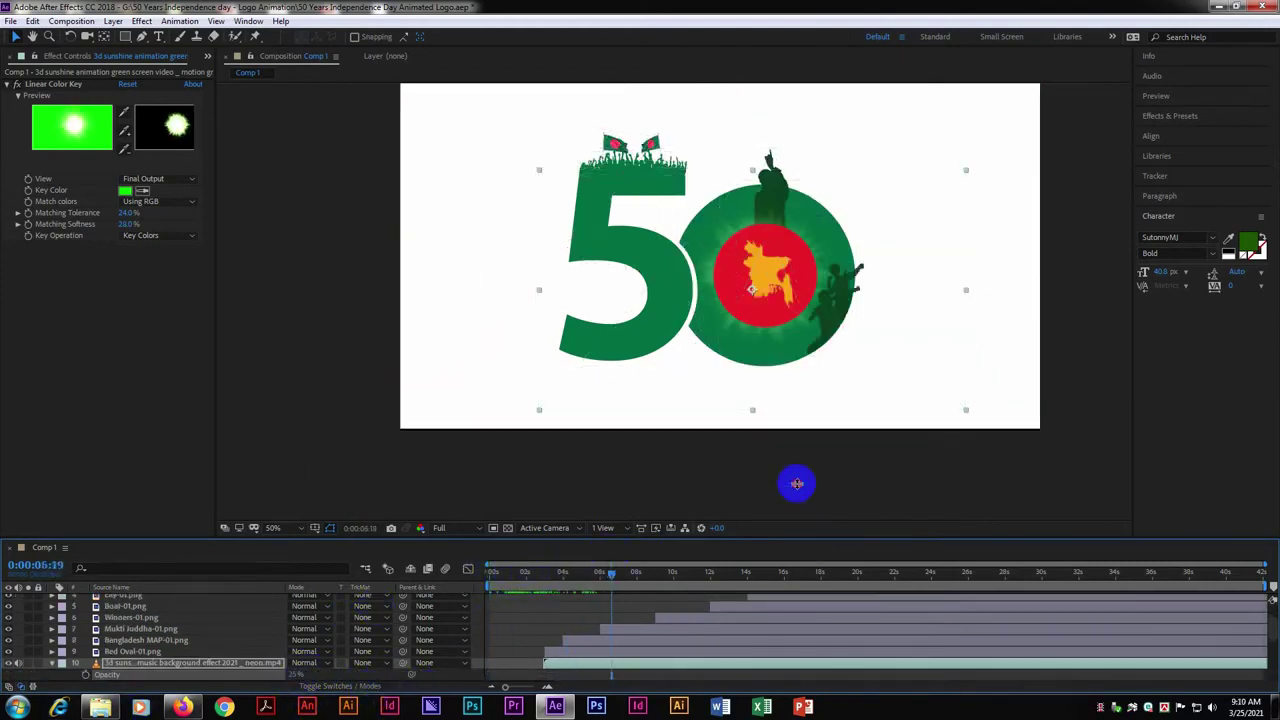
left_click_drag(794, 538, 794, 442)
left_click(954, 200)
key("Home")
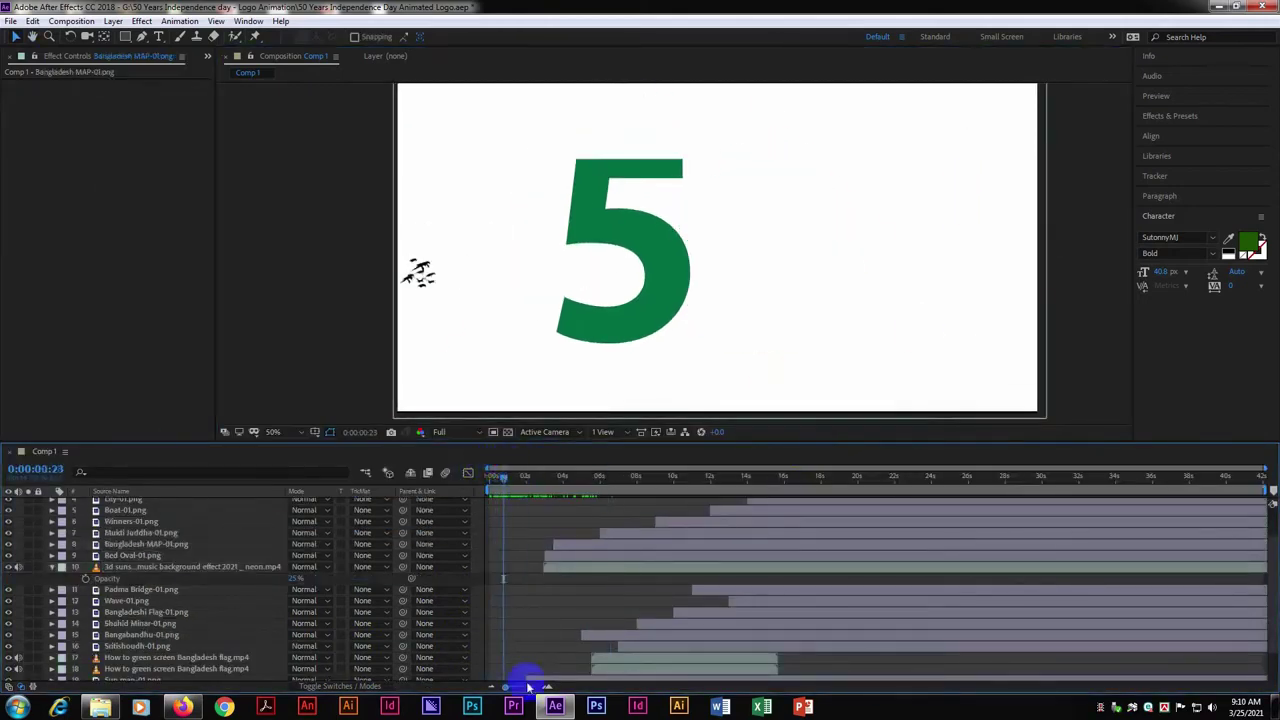
Shift all layers in the composition to start slightly later
key("equal")
key("equal")
left_click(52, 566)
key("ctrl+a")
scroll(1276, 571, "down", 2)
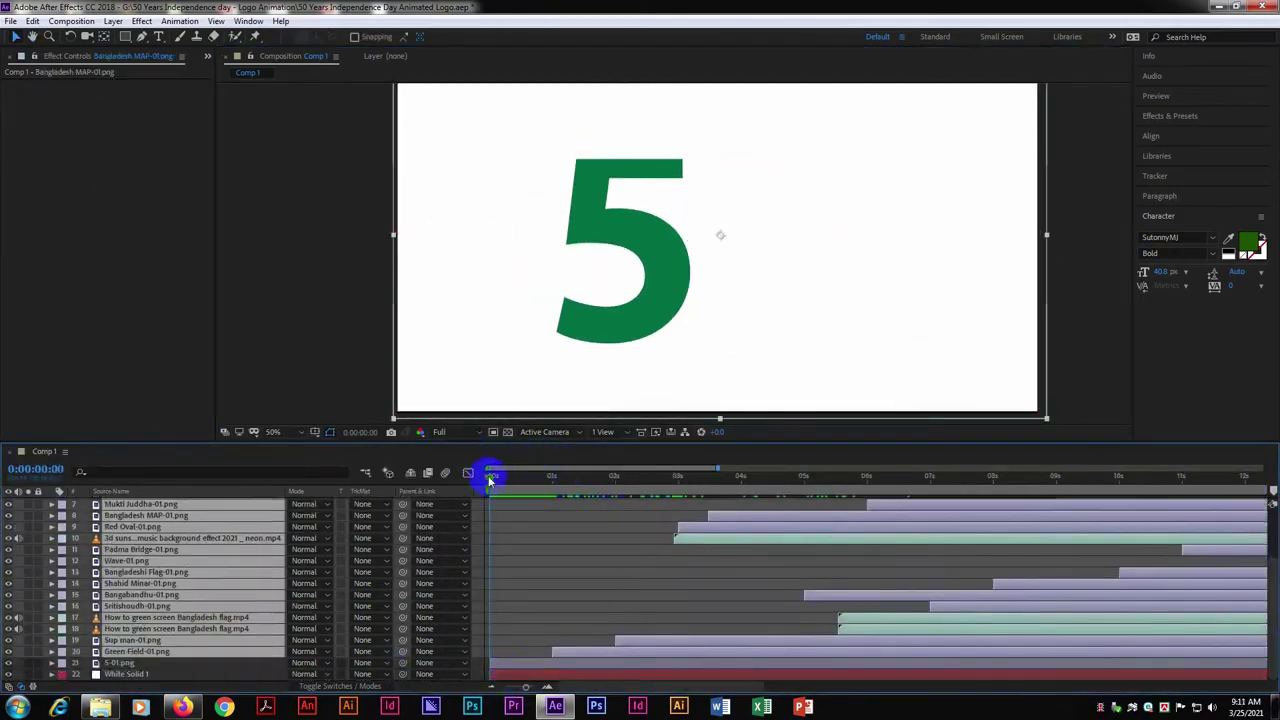
left_click_drag(491, 477, 552, 477)
left_click(521, 668)
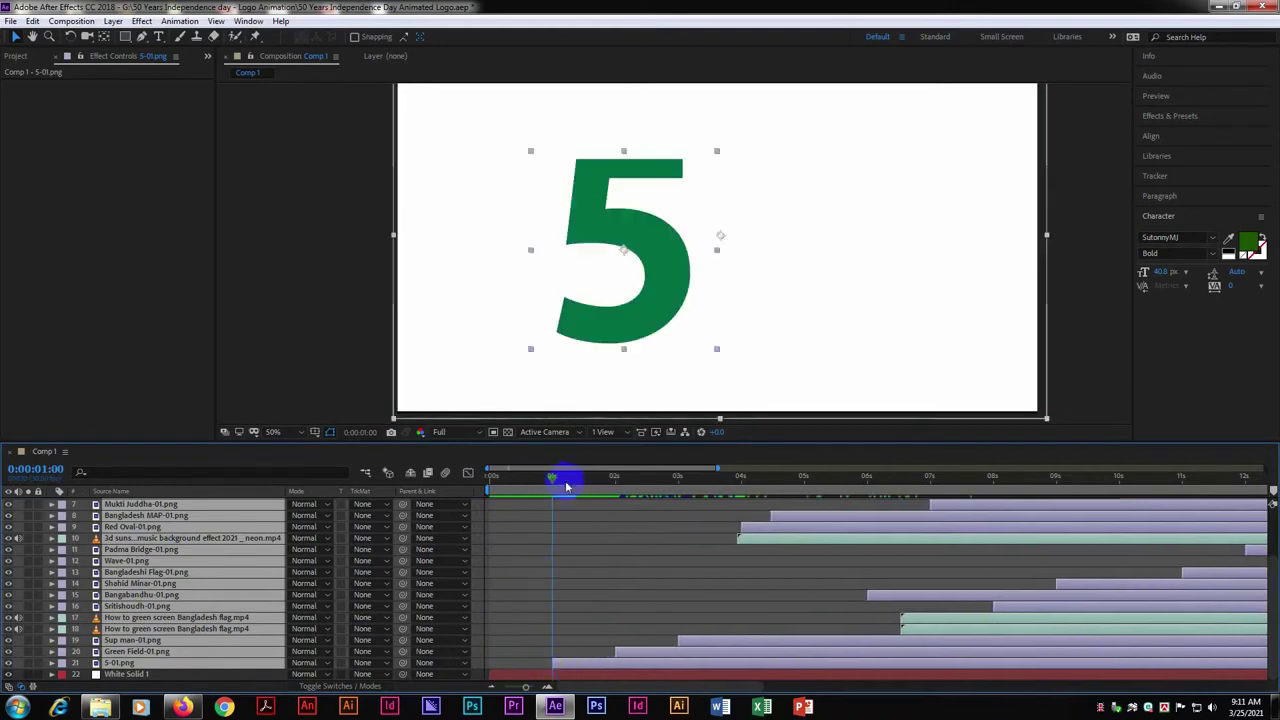
left_click_drag(521, 668, 575, 668)
key("Home")
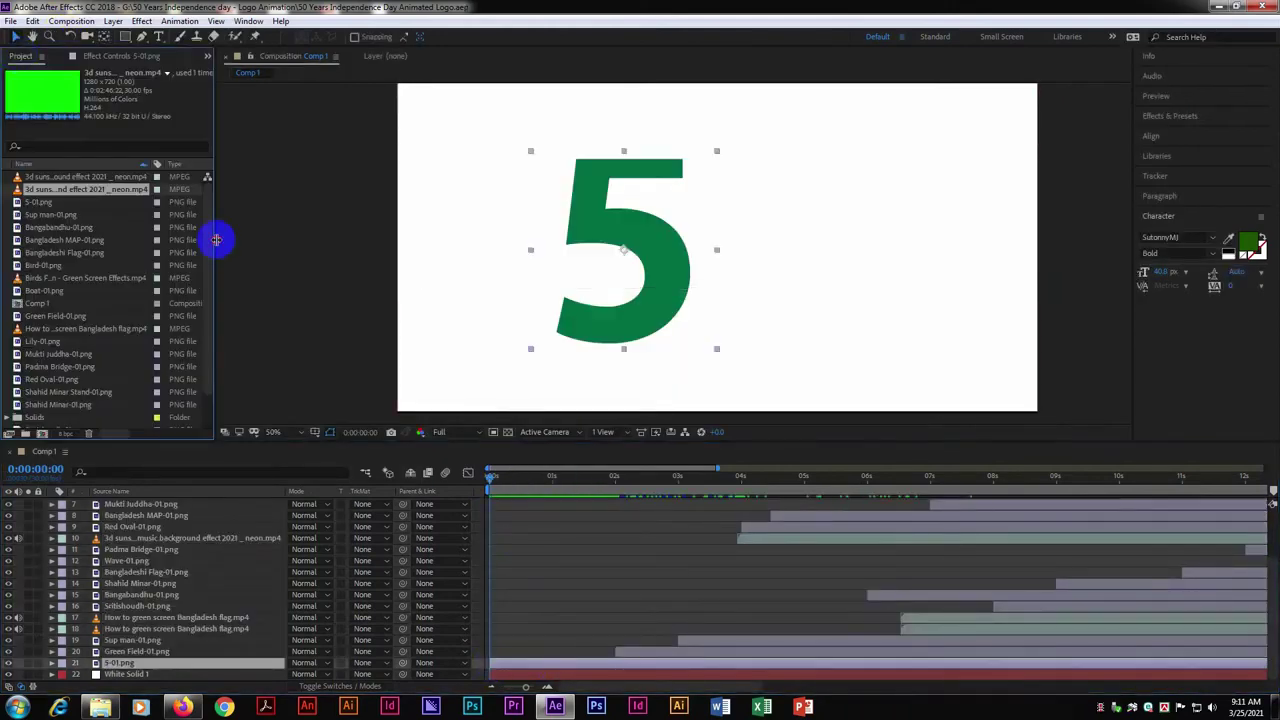
Keyframe the 5 to slide in small from off-screen left at 0 s, reaching full size at 1 s
key("p")
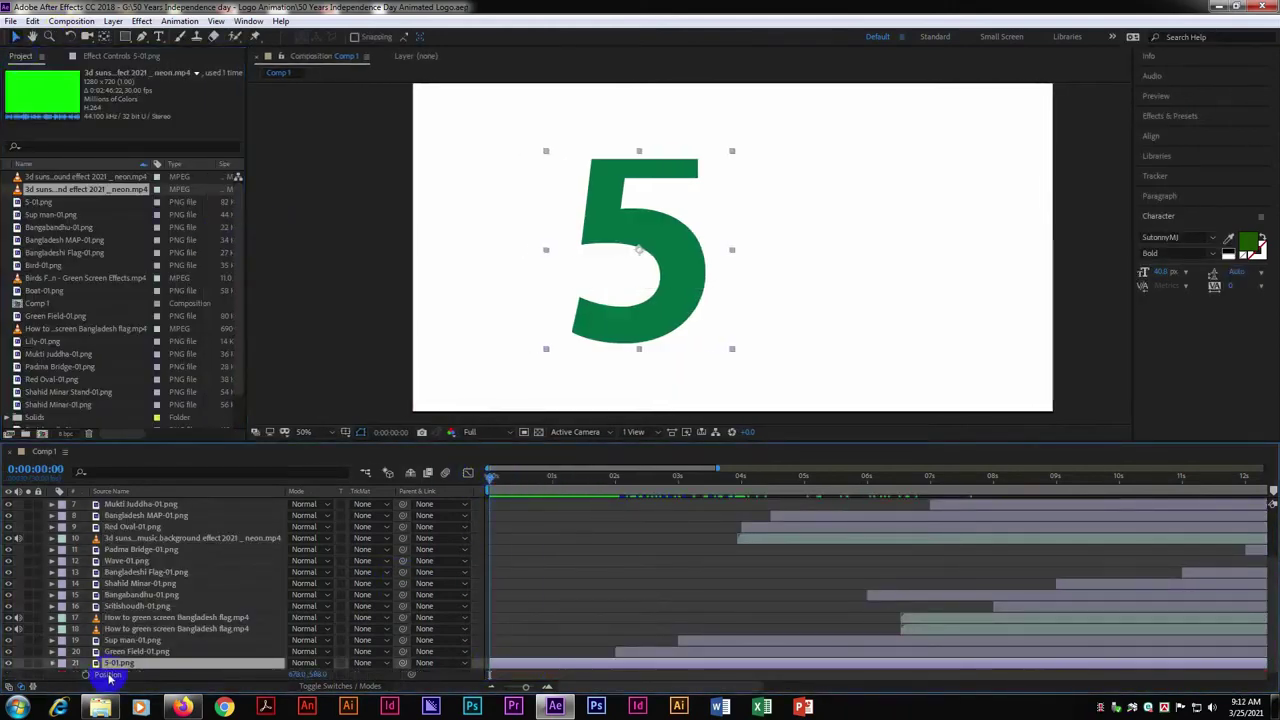
left_click(108, 677)
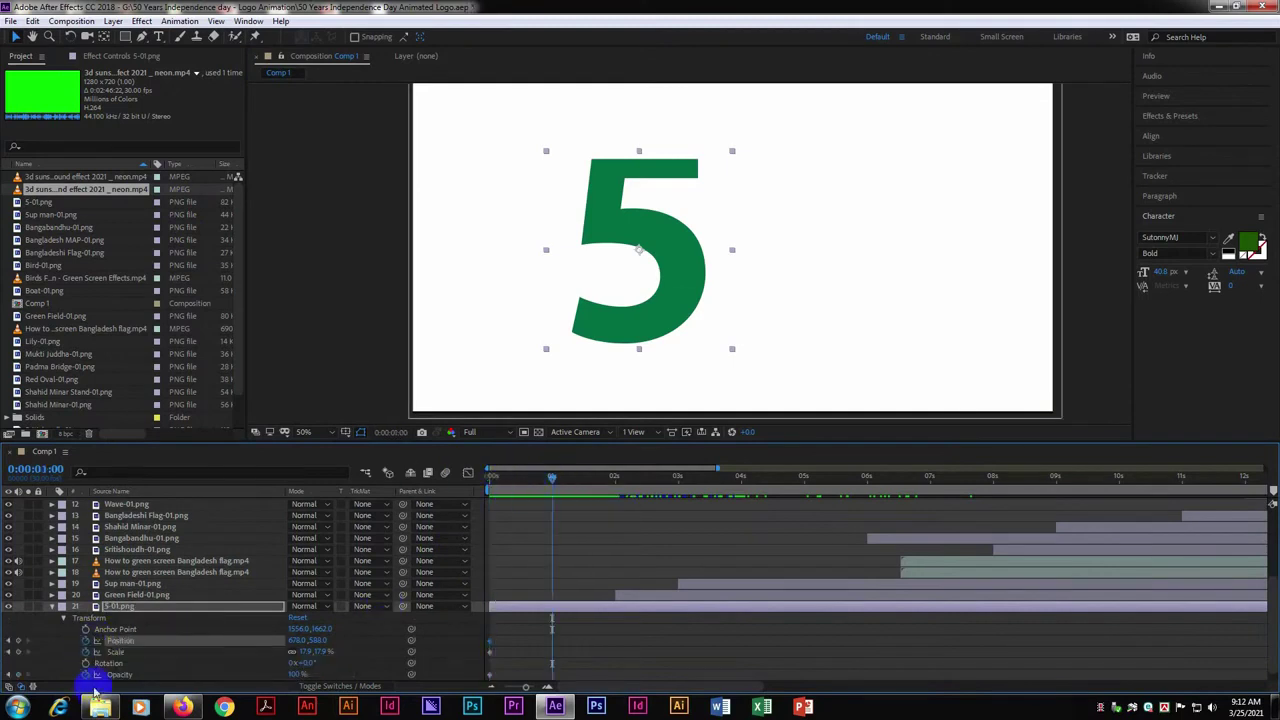
key("Home")
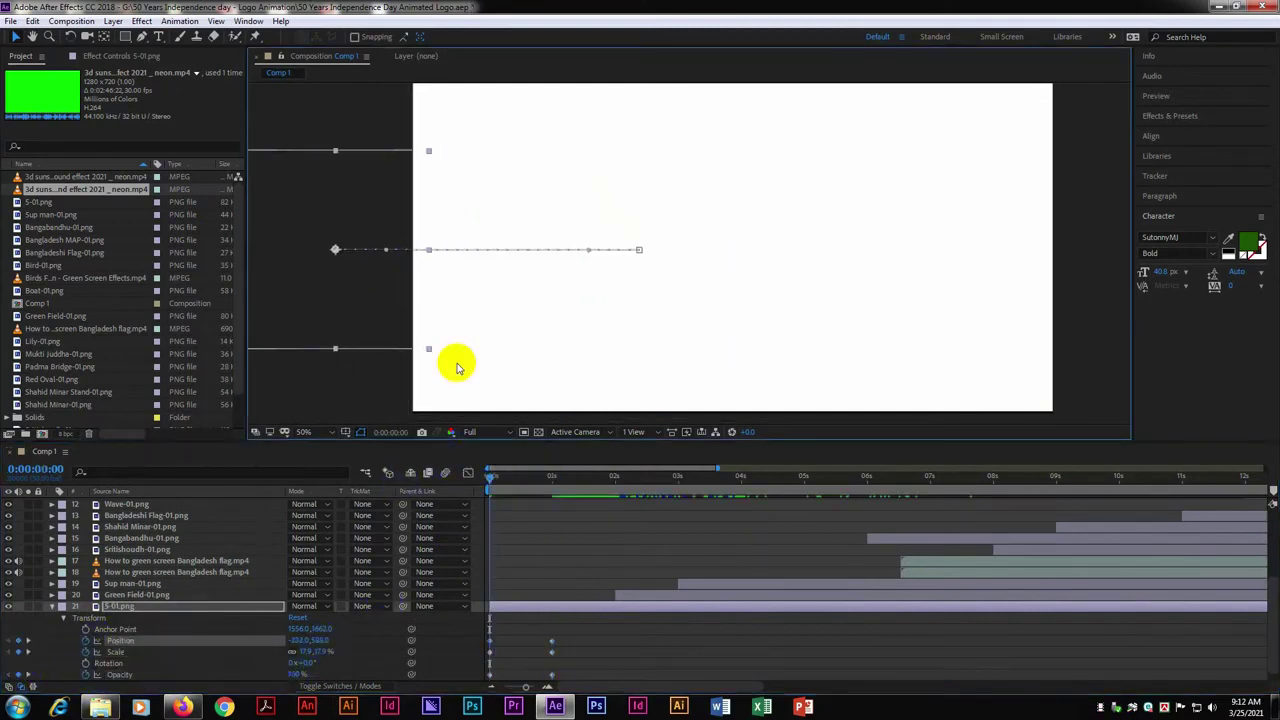
mouse_move(320, 652)
left_mouse_down()
mouse_move(323, 623)
mouse_move(300, 652)
left_mouse_up()
left_click(495, 462)
key("Home")
mouse_move(563, 477)
left_mouse_down()
mouse_move(490, 485)
mouse_move(555, 479)
left_mouse_up()
left_click(618, 478)
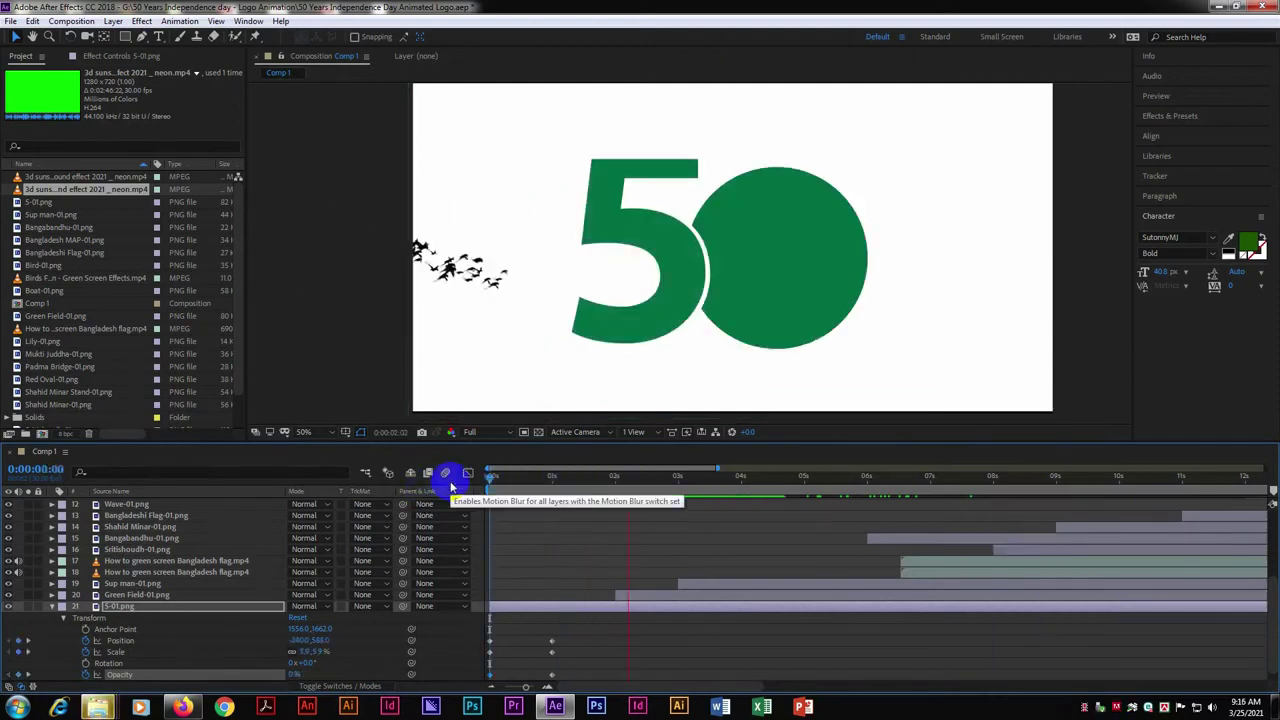
Start the Sup man crowd layer at the playhead, around two seconds
left_click(615, 479)
left_click(570, 472)
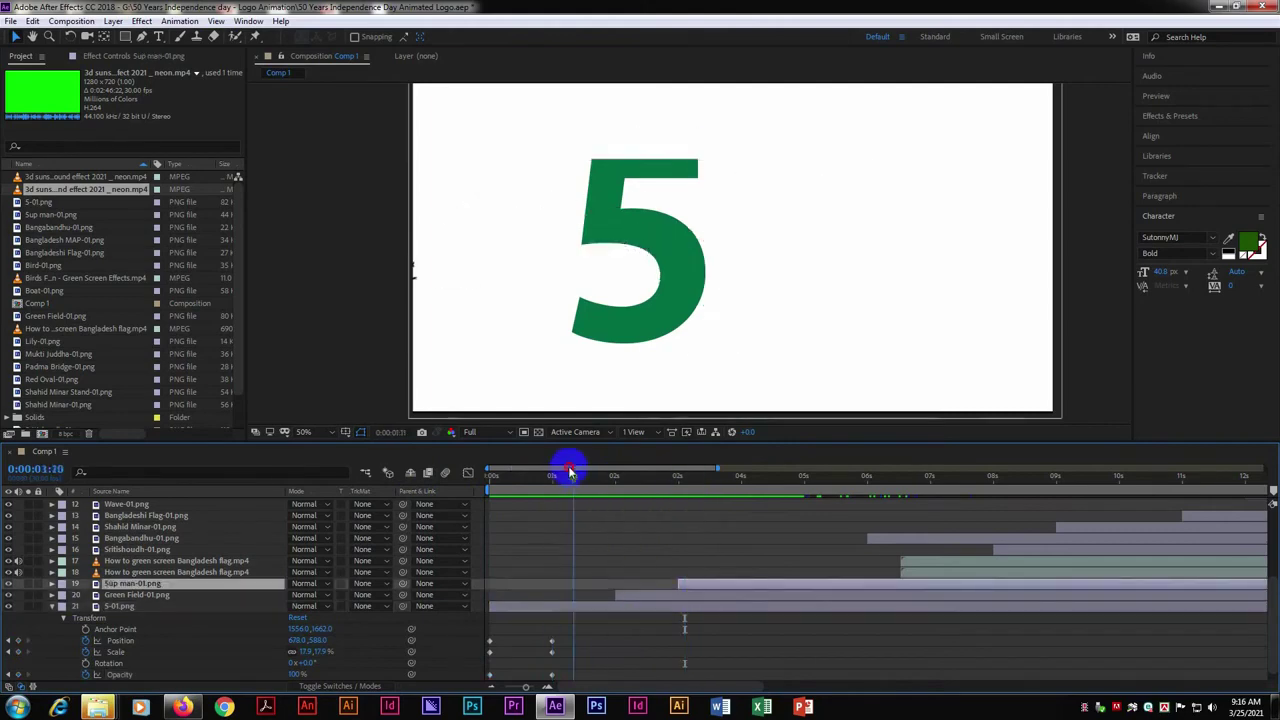
left_click_drag(678, 583, 613, 627)
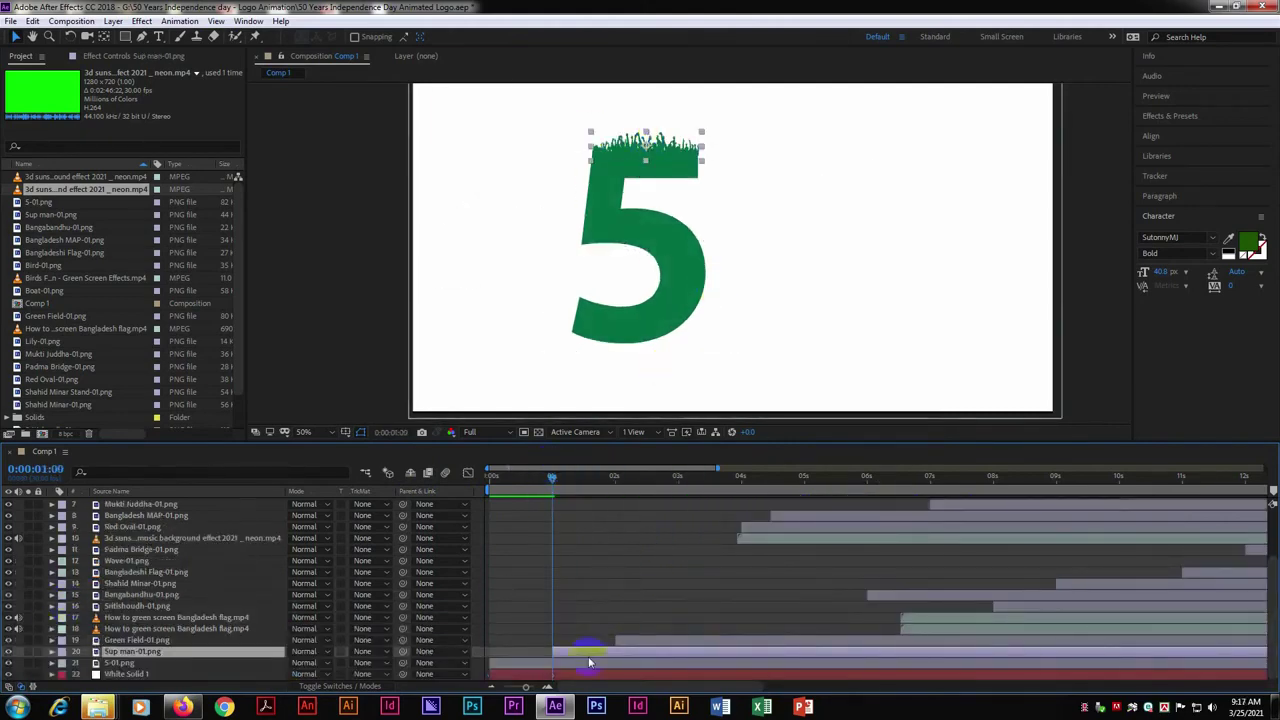
Add a new mask to the crowd layer and keyframe its path to reveal the crowd between 1 s and 2 s
right_click(514, 286)
left_click(809, 289)
scroll(623, 214, "up", 2)
left_click(52, 651)
left_click(63, 606)
left_click(74, 617)
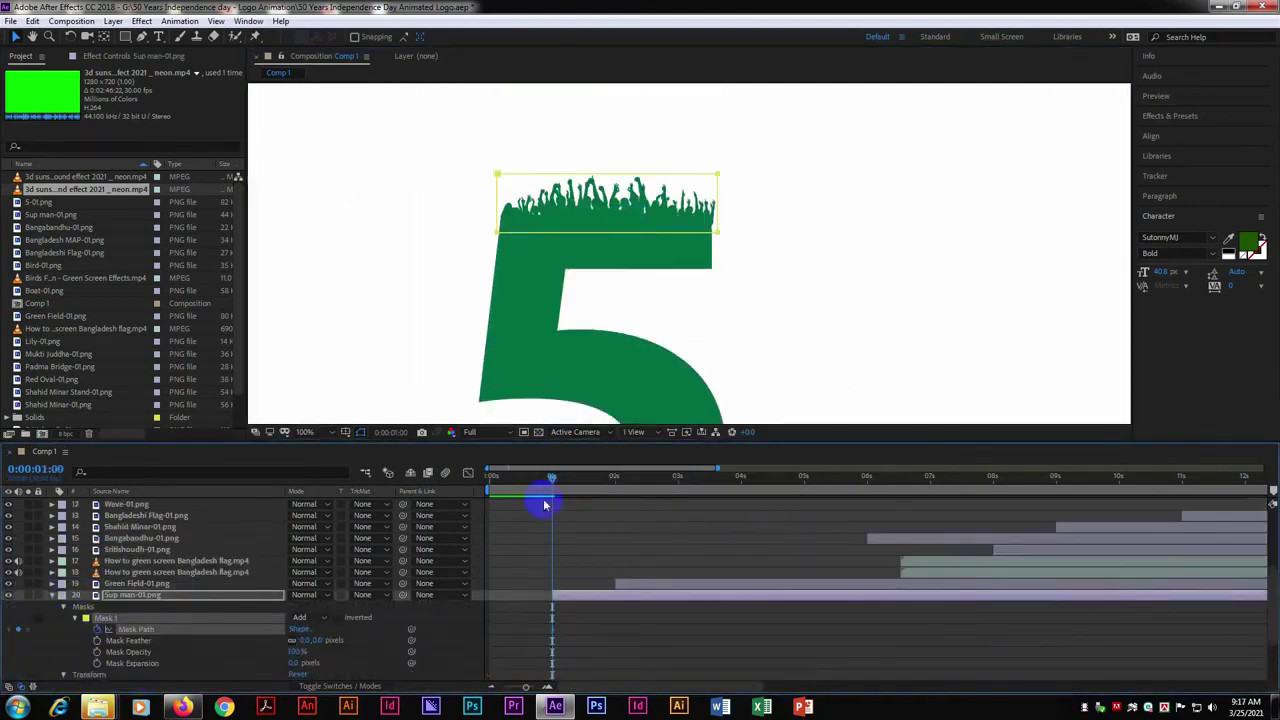
left_click(97, 629)
left_click_drag(686, 243, 666, 229)
left_click(581, 479)
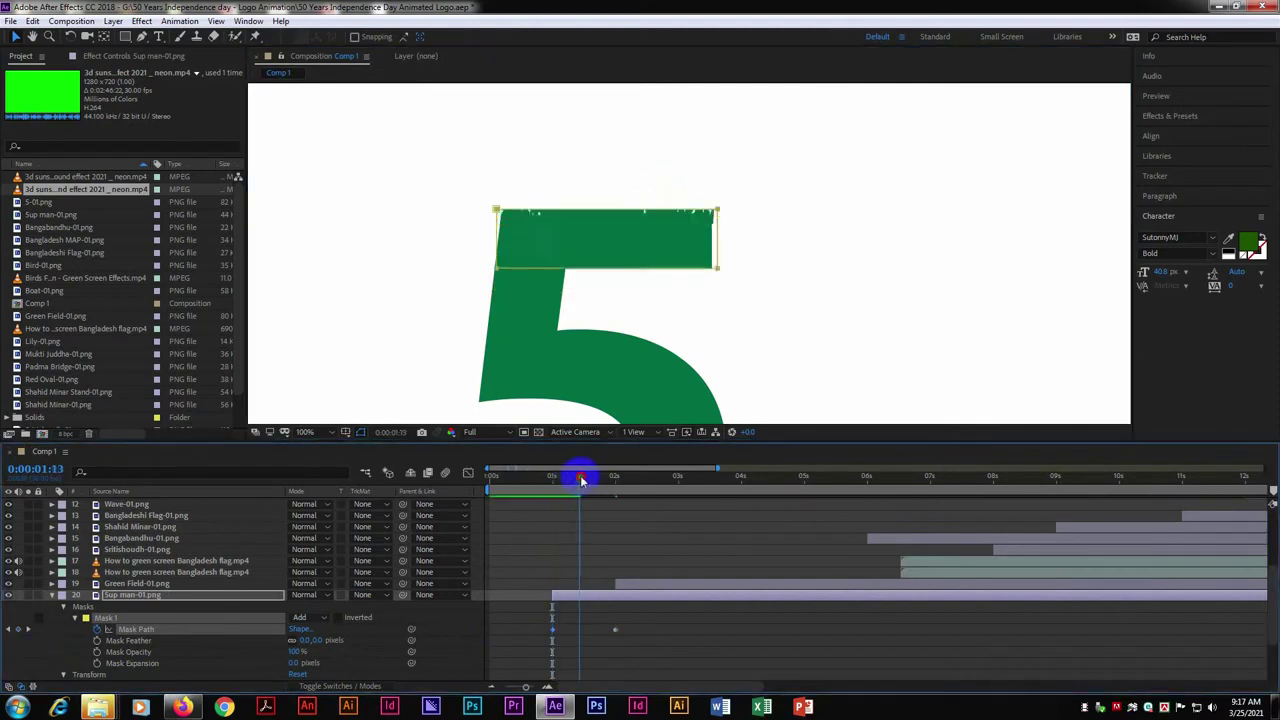
scroll(611, 420, "down", 2)
left_click_drag(1034, 476, 616, 479)
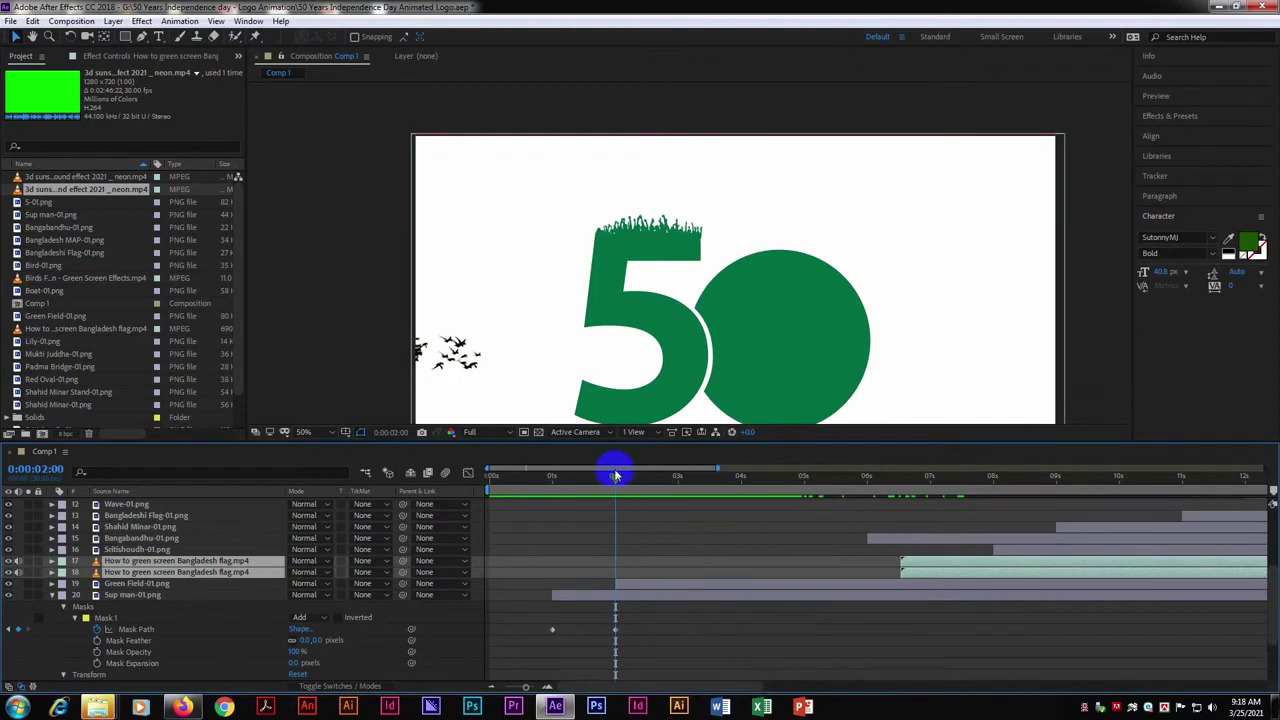
Trim the flag clips to start at 2 seconds and select the second flag clip layer
key("bracketleft")
left_click(657, 546)
key("slash")
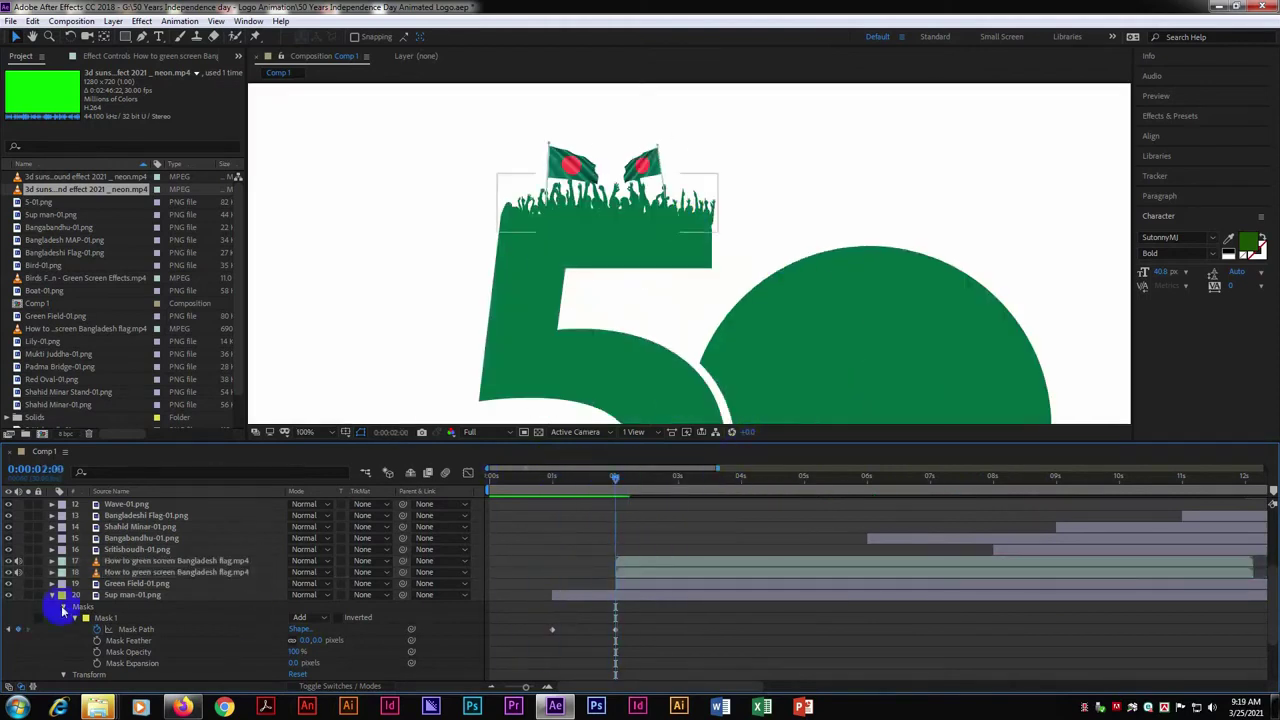
left_click(63, 607)
left_click(233, 630)
right_click(233, 630)
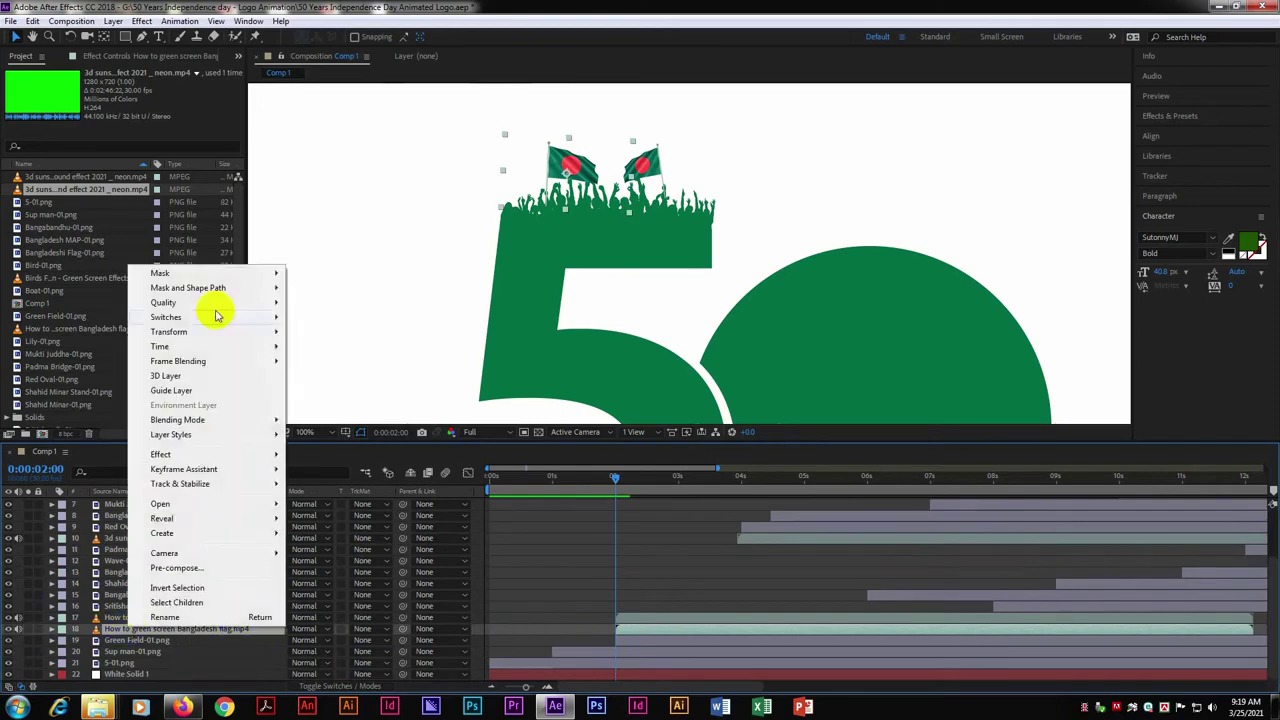
left_click(613, 478)
right_click(233, 630)
left_click(613, 415)
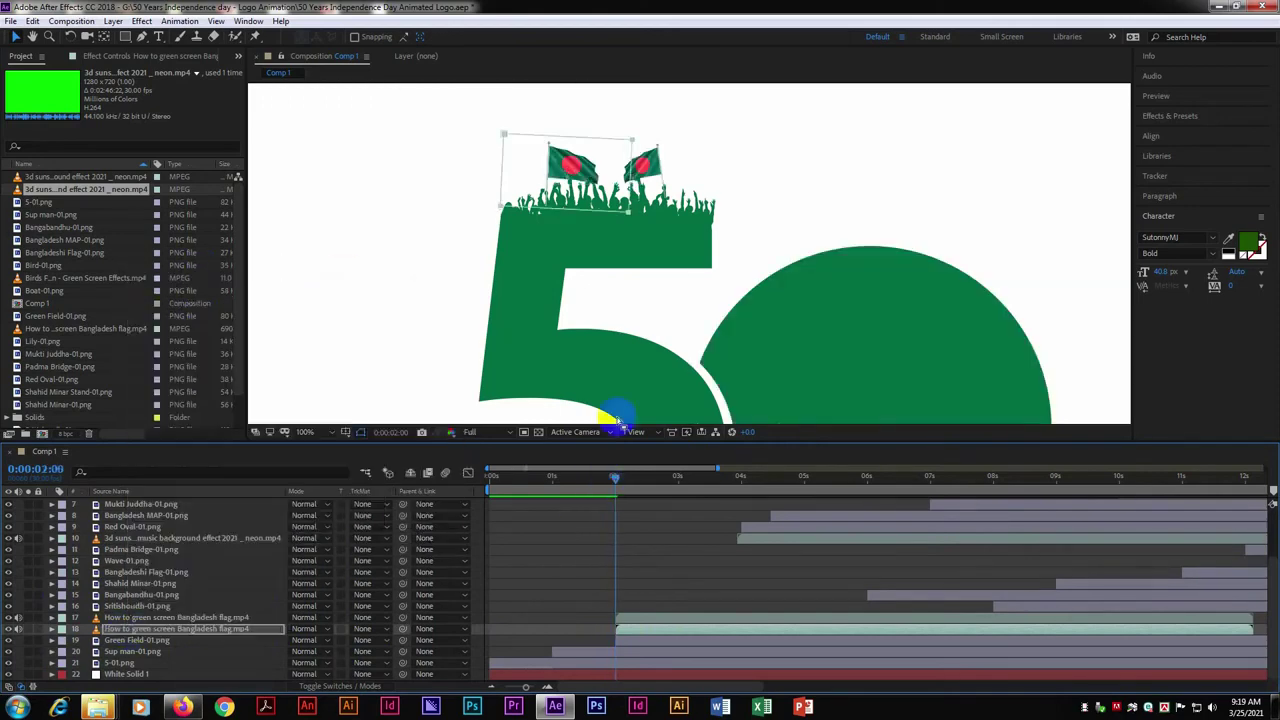
Inspect the flag clip's Linear Color Key settings and preview the animation from 2 seconds
left_click(52, 628)
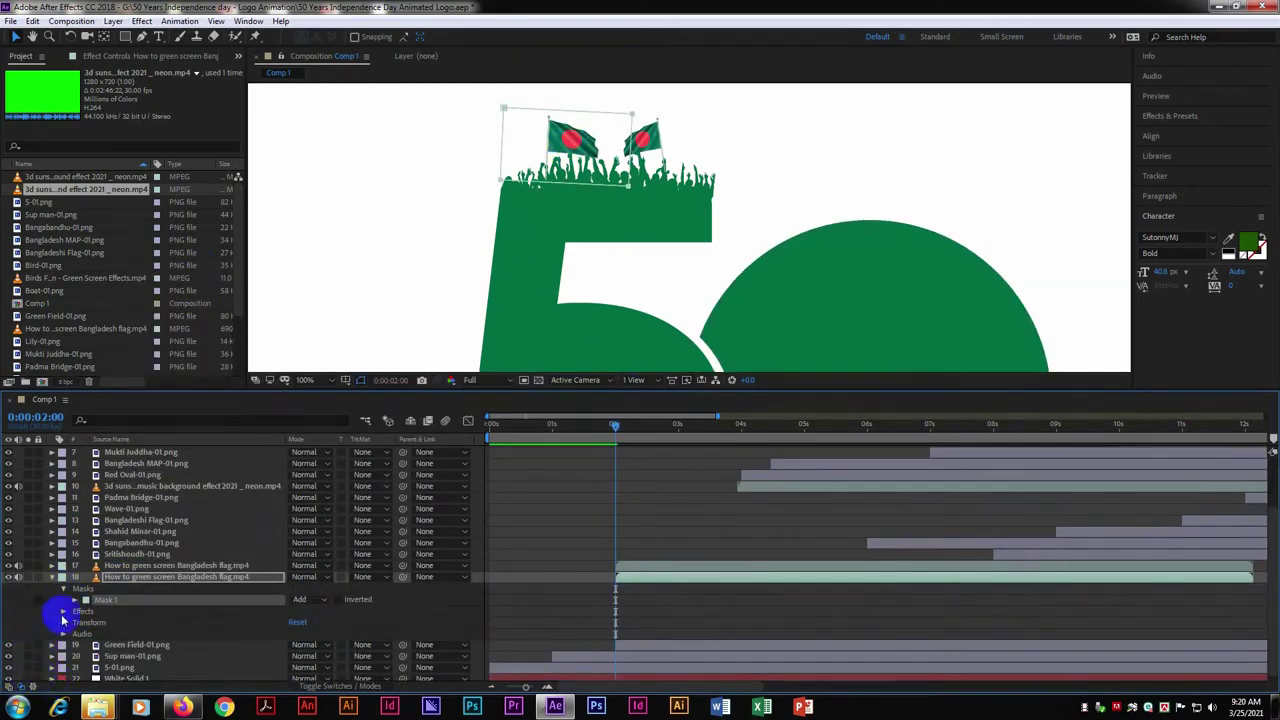
left_click(63, 611)
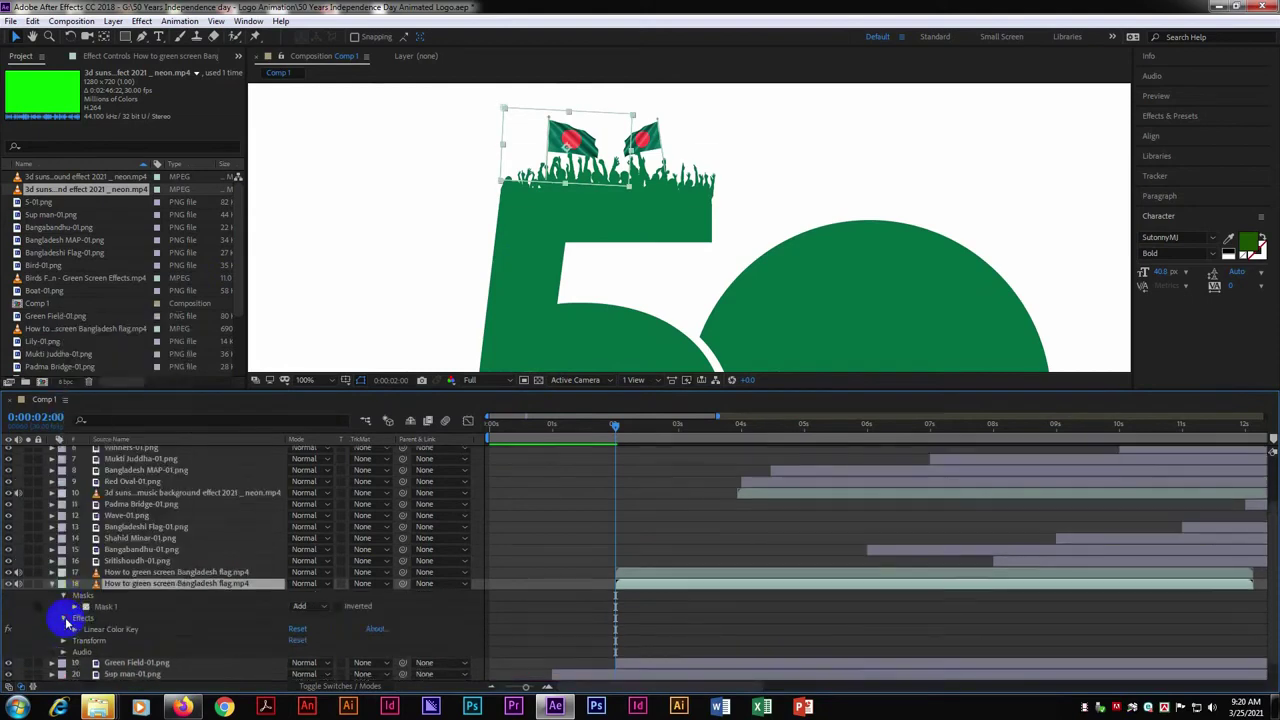
left_click(72, 628)
left_click(88, 675)
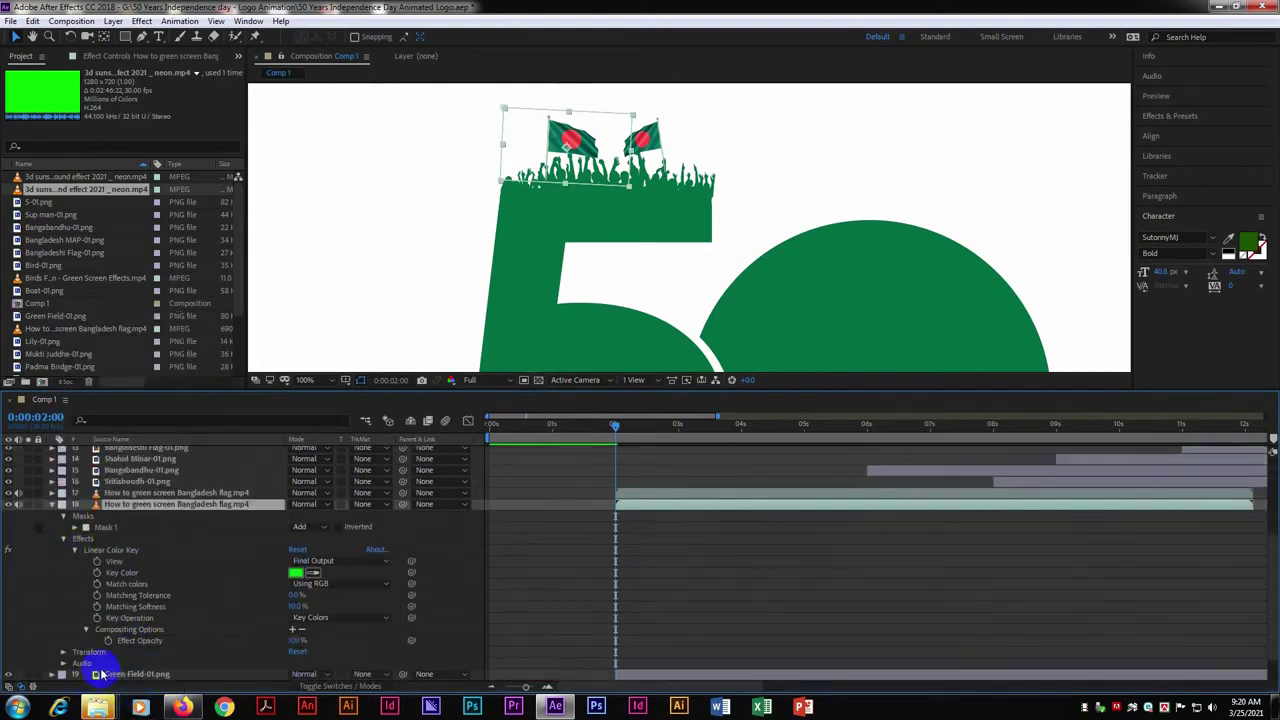
left_click(112, 652)
key("space")
key("space")
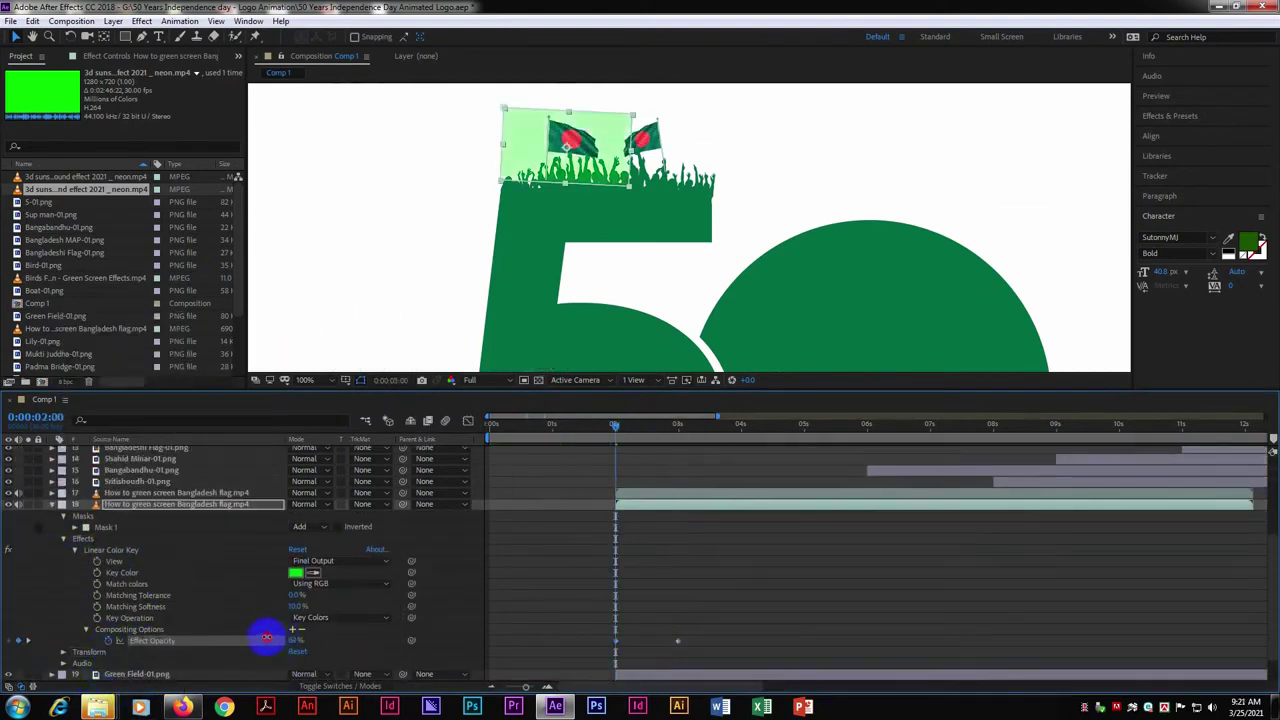
Keyframe the left flag's mask path at 2 s and 3 s, then start layer 17 at 3 seconds
left_click(86, 515)
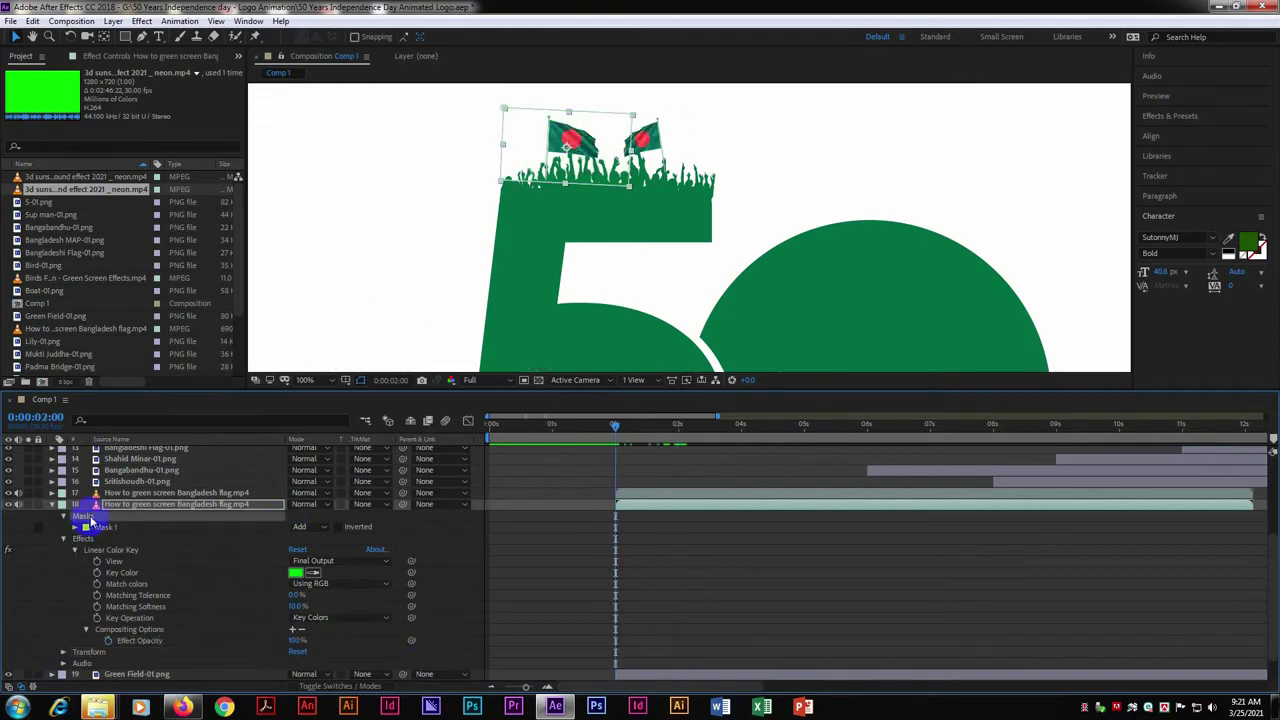
key("Delete")
right_click(128, 606)
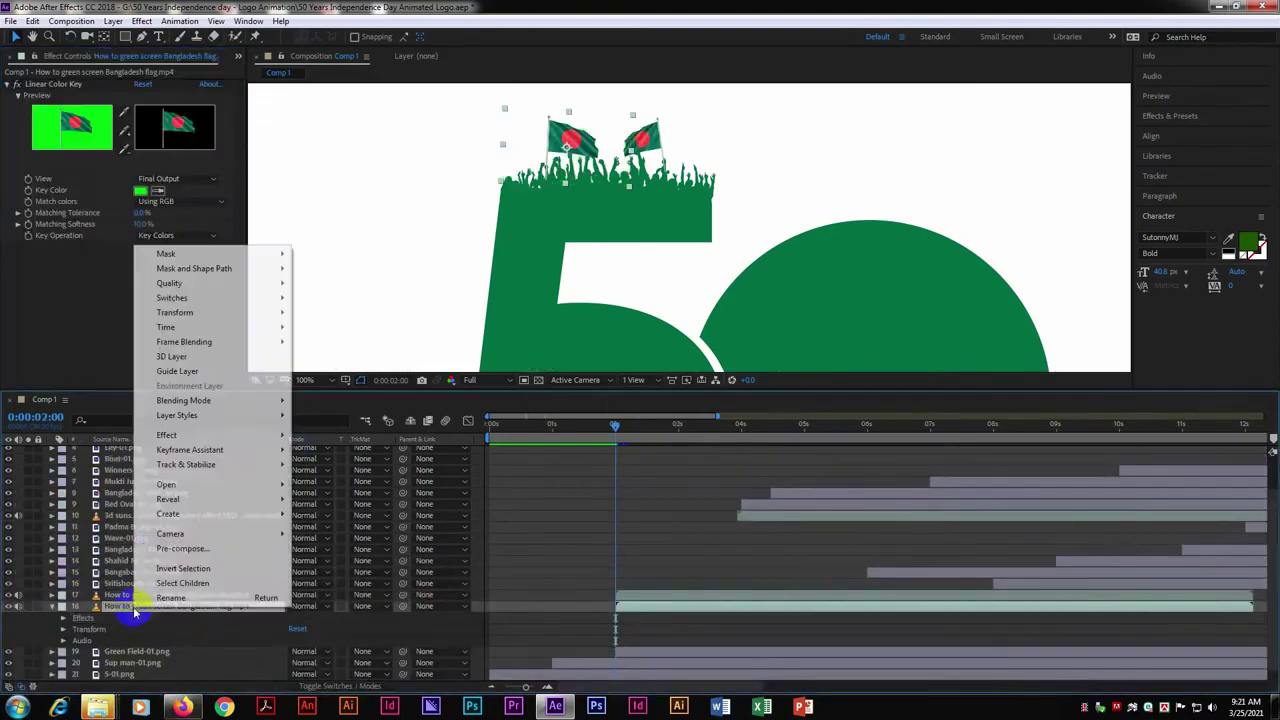
left_click(77, 628)
left_click(668, 430)
key("j")
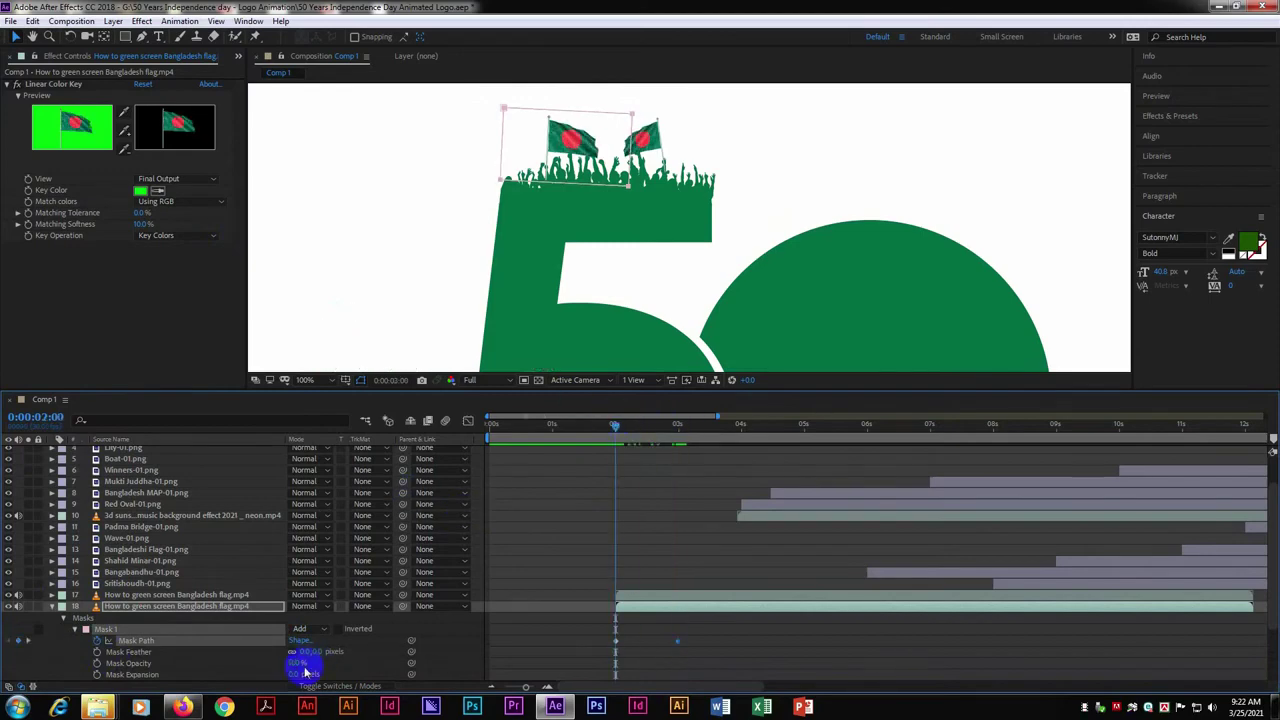
left_click_drag(503, 182, 423, 245)
left_click(677, 422)
key("j")
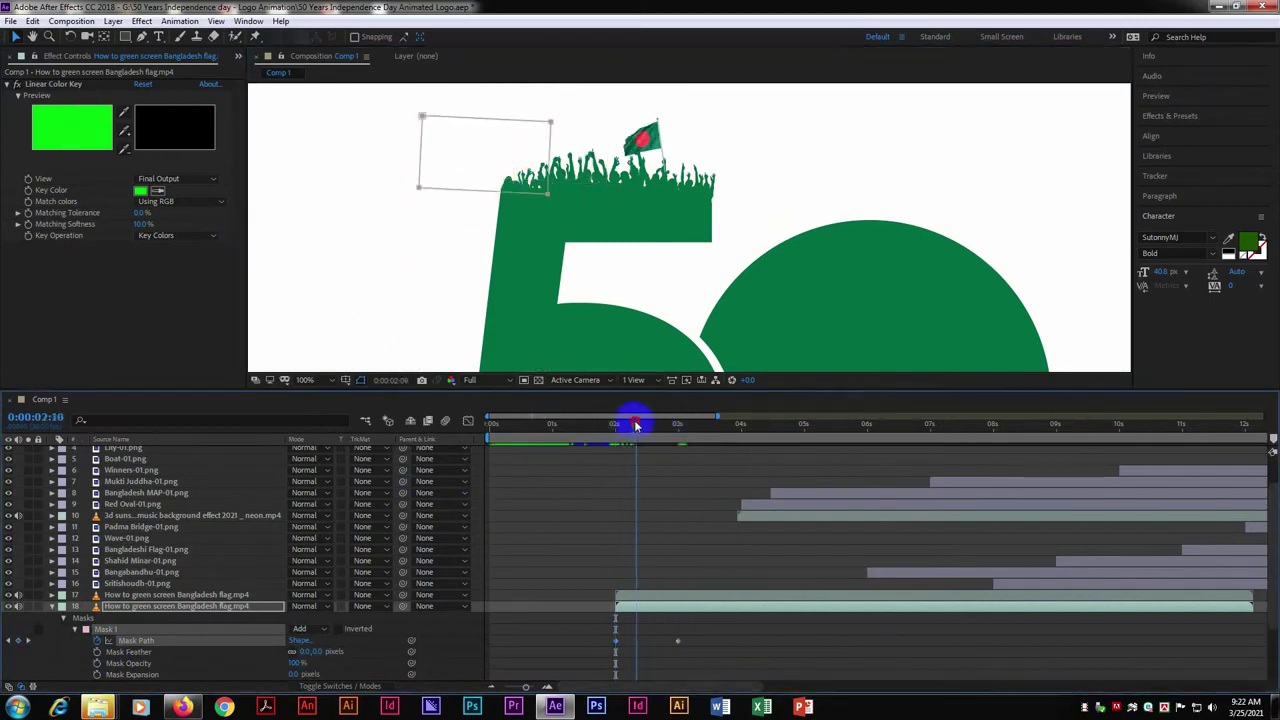
left_click(677, 423)
left_click(720, 594)
key("bracketleft")
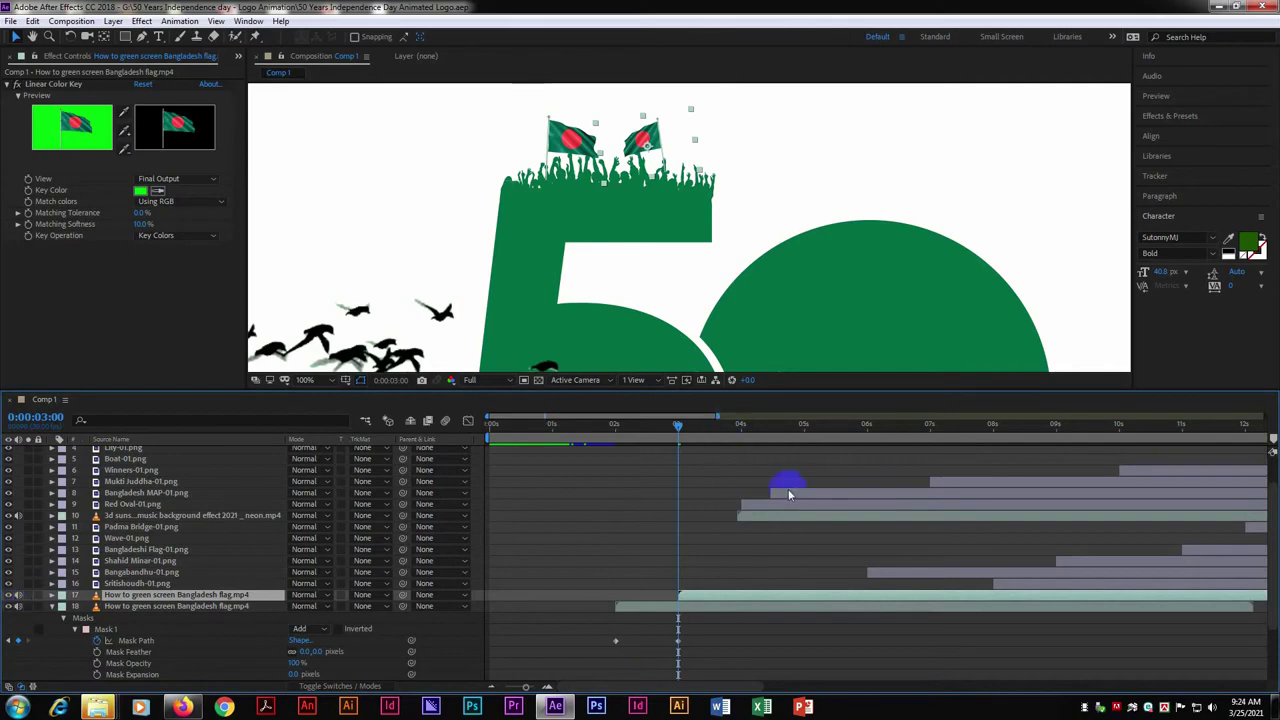
Keyframe Mask 1 on the second flag layer to reveal the right flag, and scrub to check it
key("Delete")
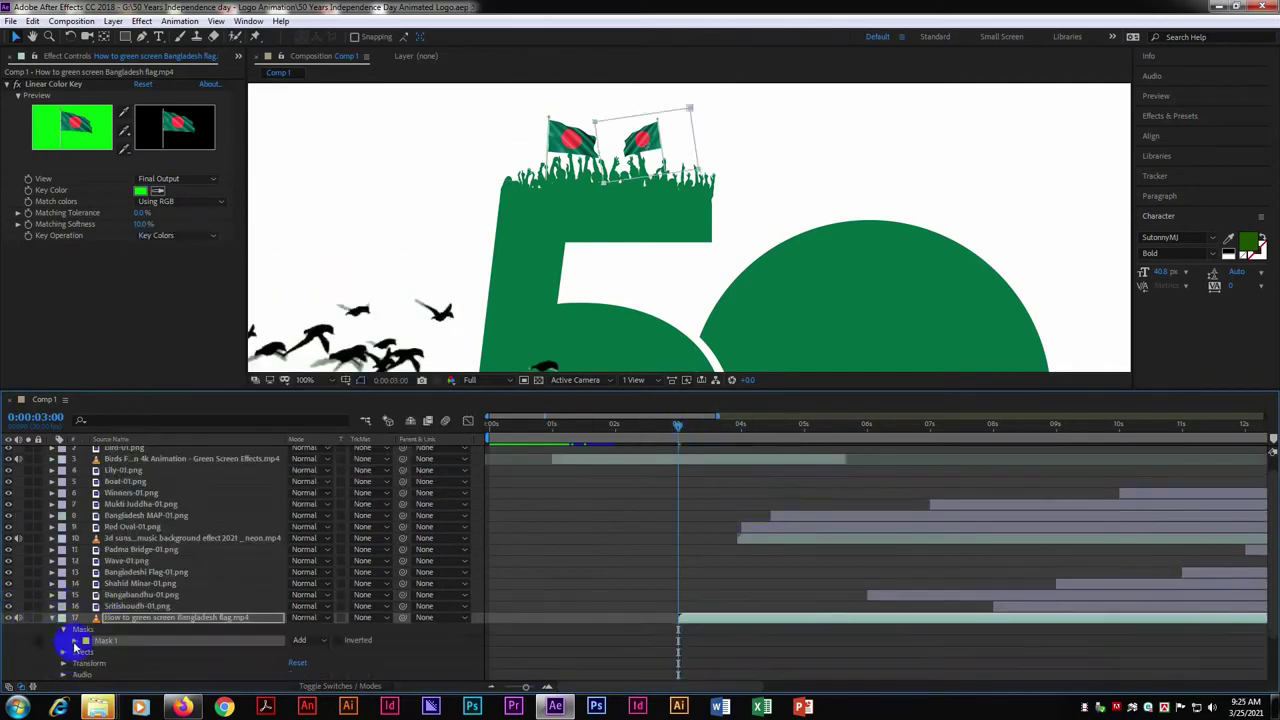
left_click(679, 430)
left_click_drag(679, 430, 677, 430)
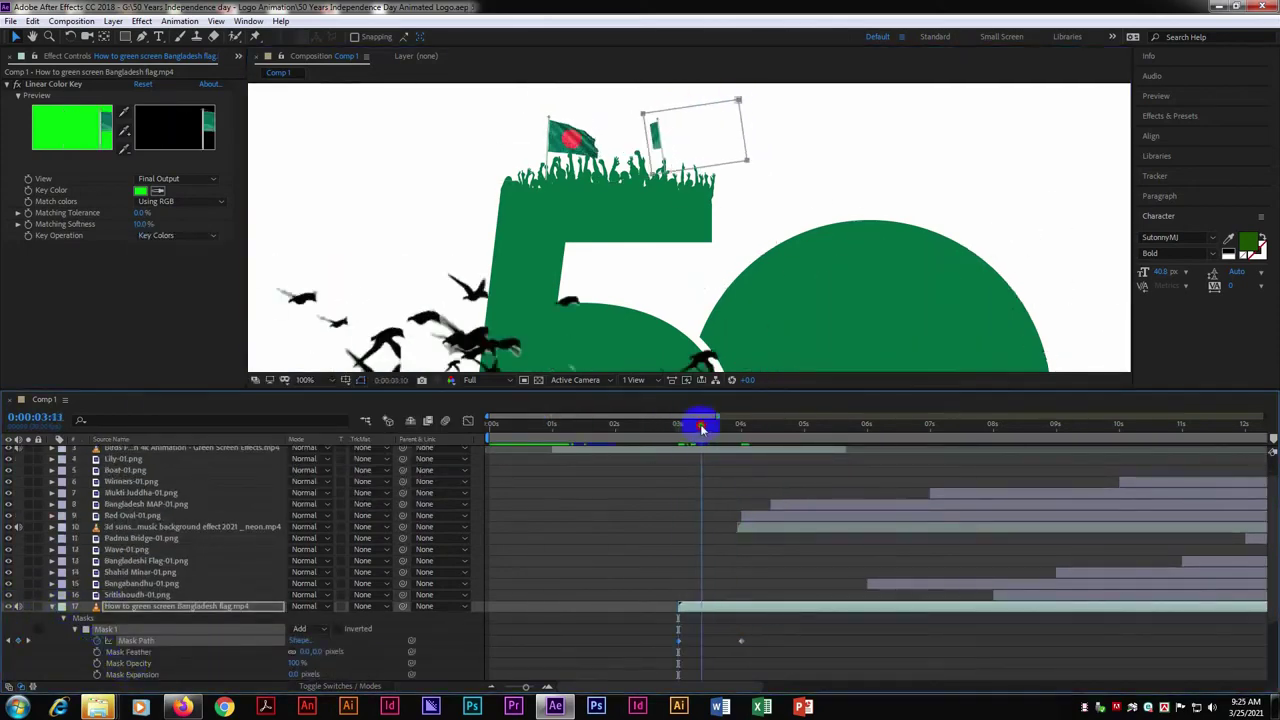
left_click(658, 207)
left_click(686, 423)
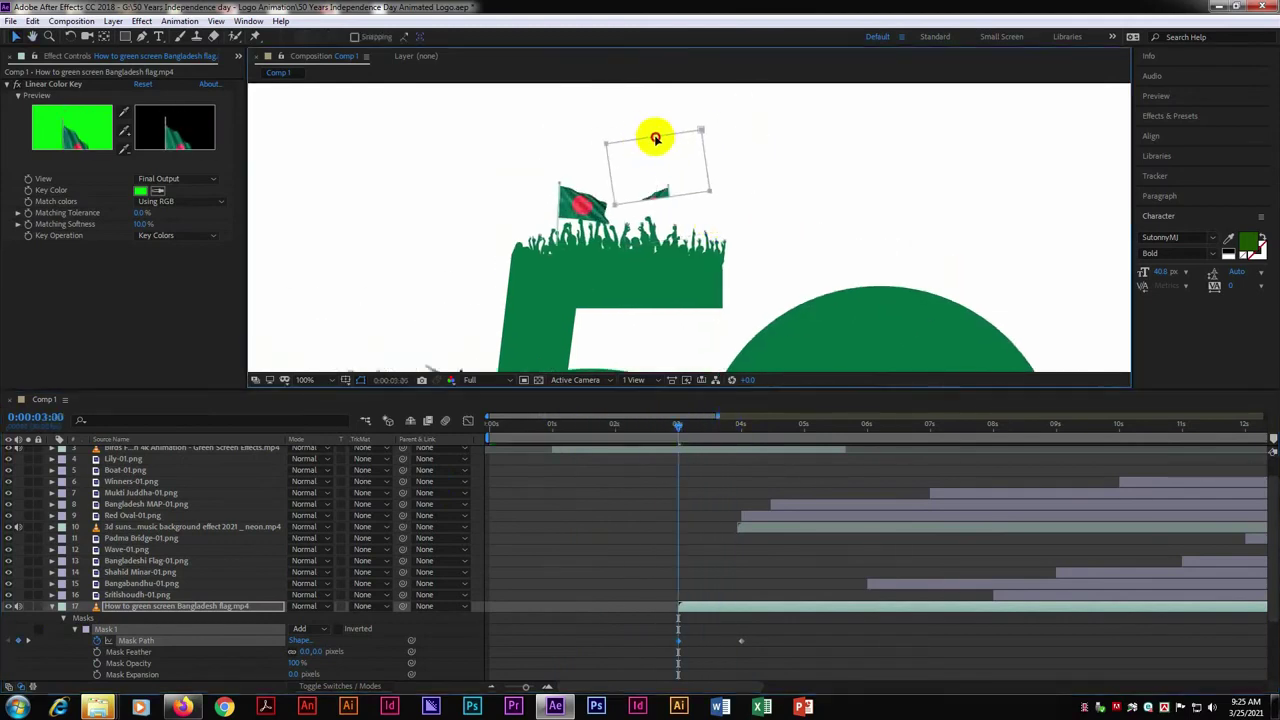
left_click(746, 425)
left_click_drag(746, 425, 754, 431)
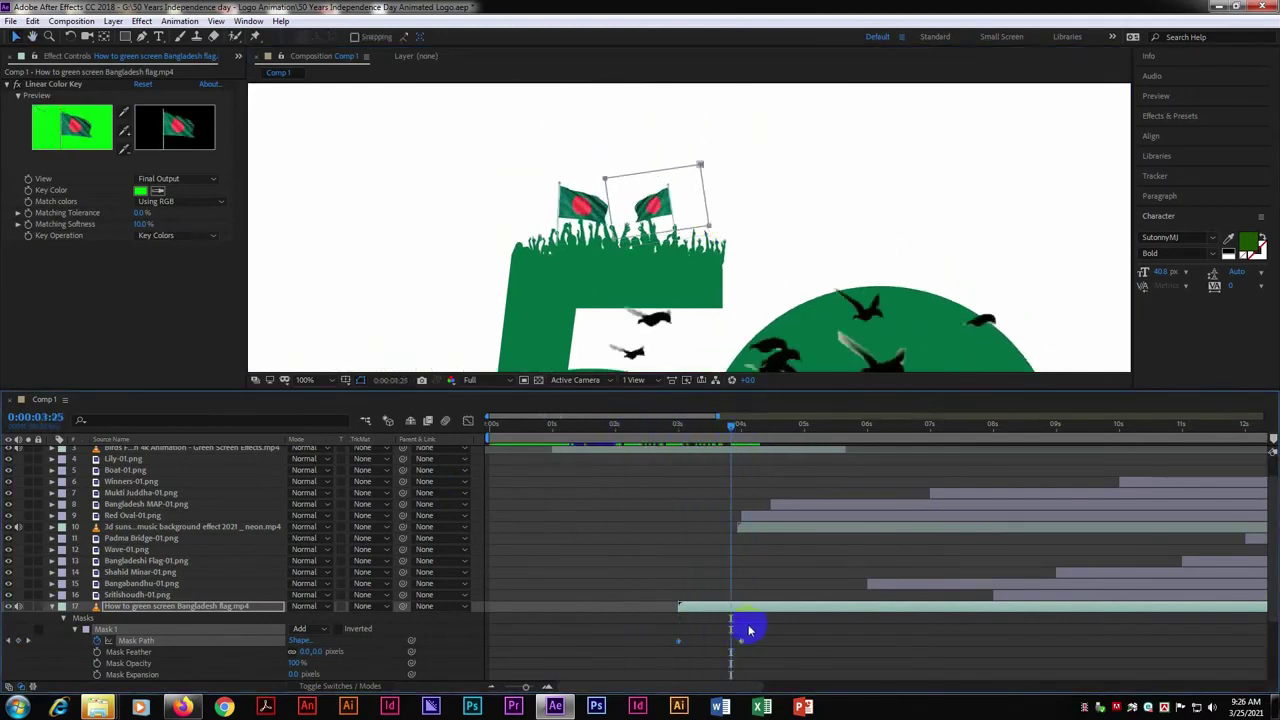
left_click_drag(678, 424, 806, 468)
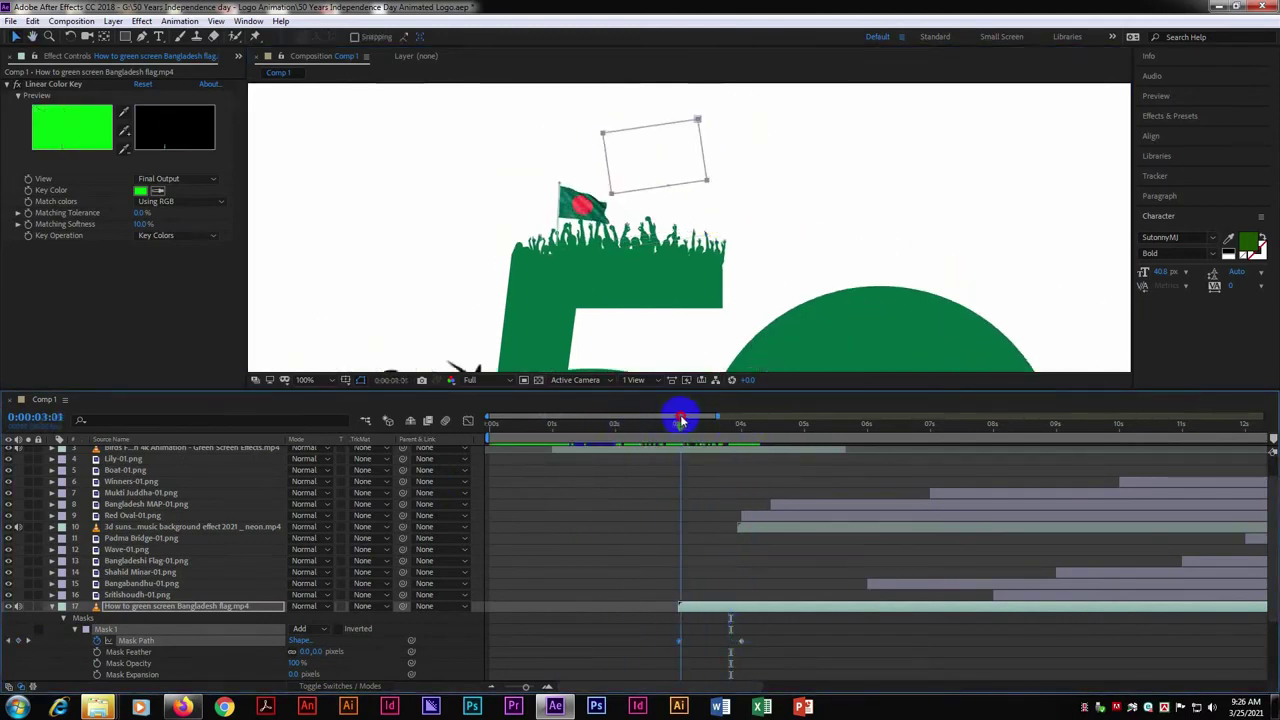
scroll(700, 234, "down", 2)
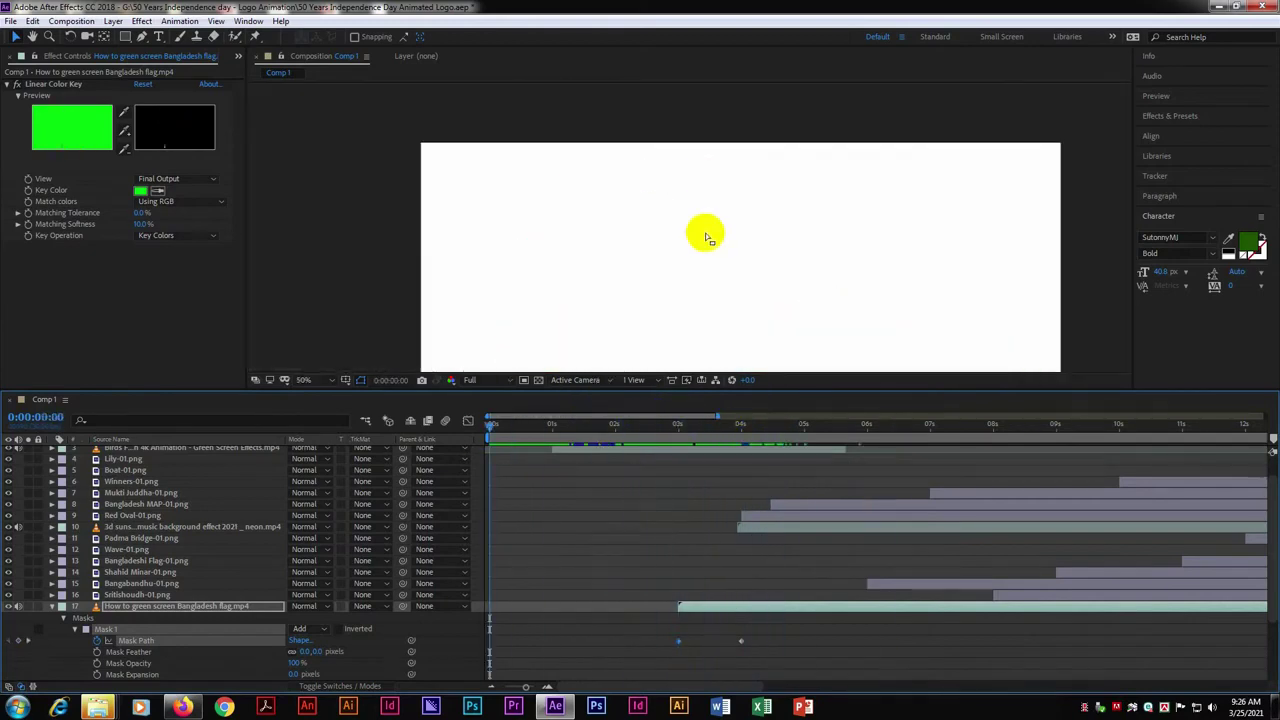
left_click_drag(700, 394, 700, 490)
left_click(514, 521)
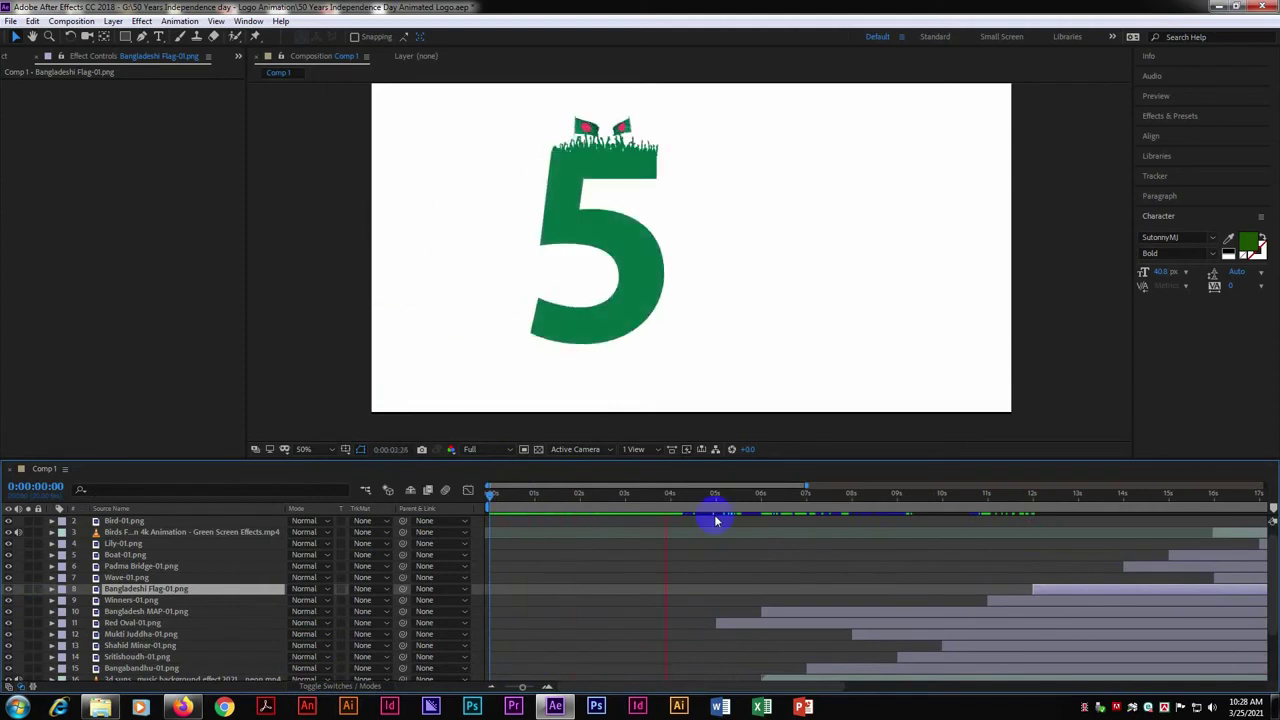
Duplicate the second flag video layer and make the copy start at 12 seconds
left_click(848, 496)
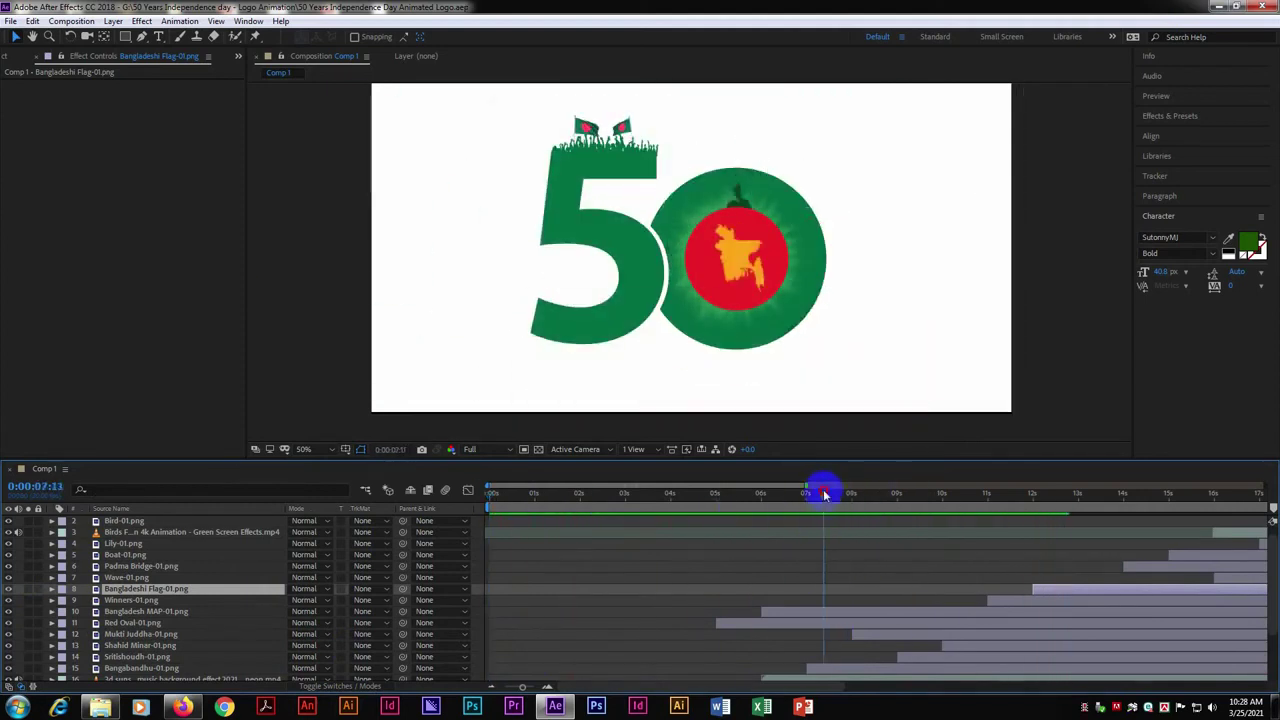
mouse_move(825, 494)
left_mouse_down()
mouse_move(943, 500)
mouse_move(709, 497)
left_mouse_up()
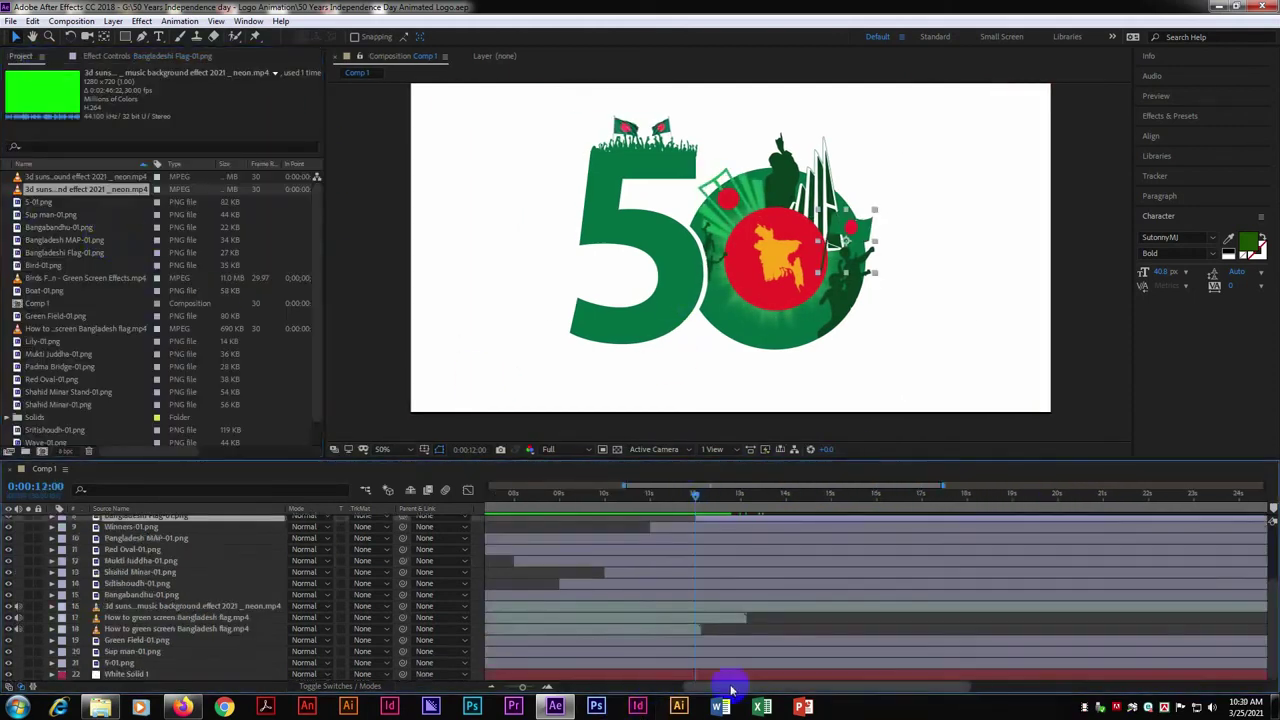
left_click_drag(943, 491, 855, 502)
left_click(688, 630)
left_click(808, 495)
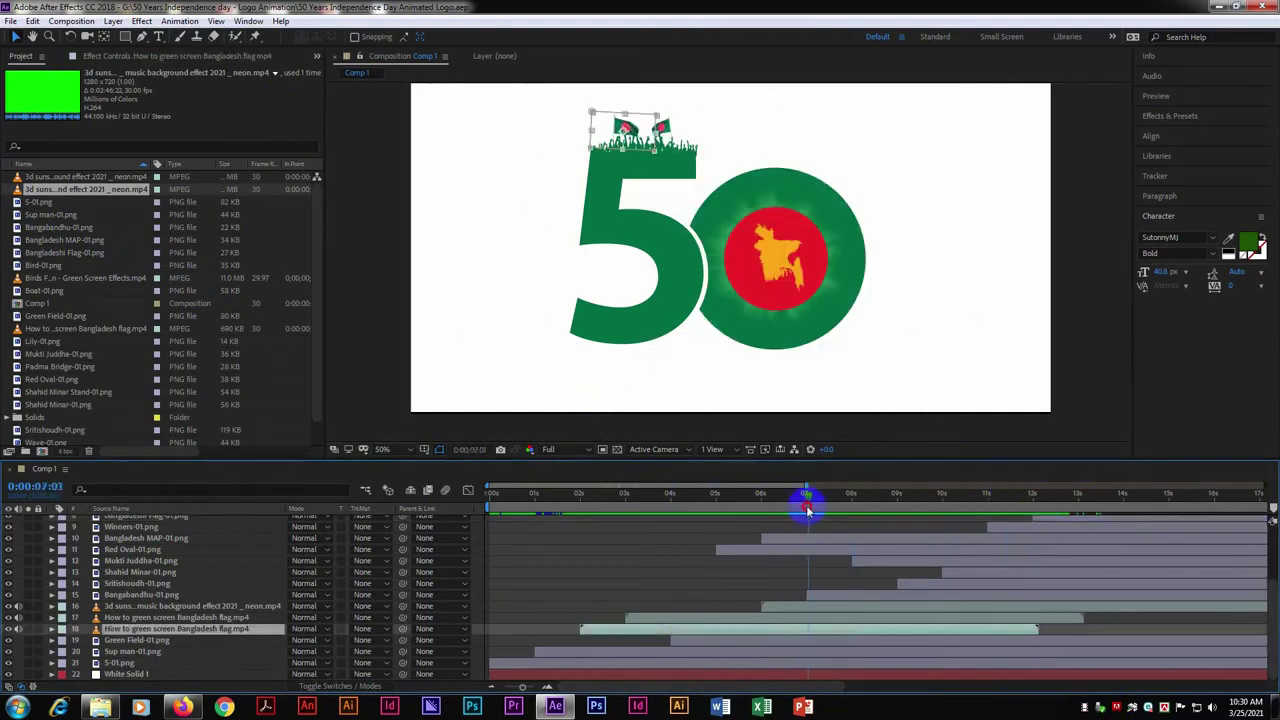
left_click(808, 577)
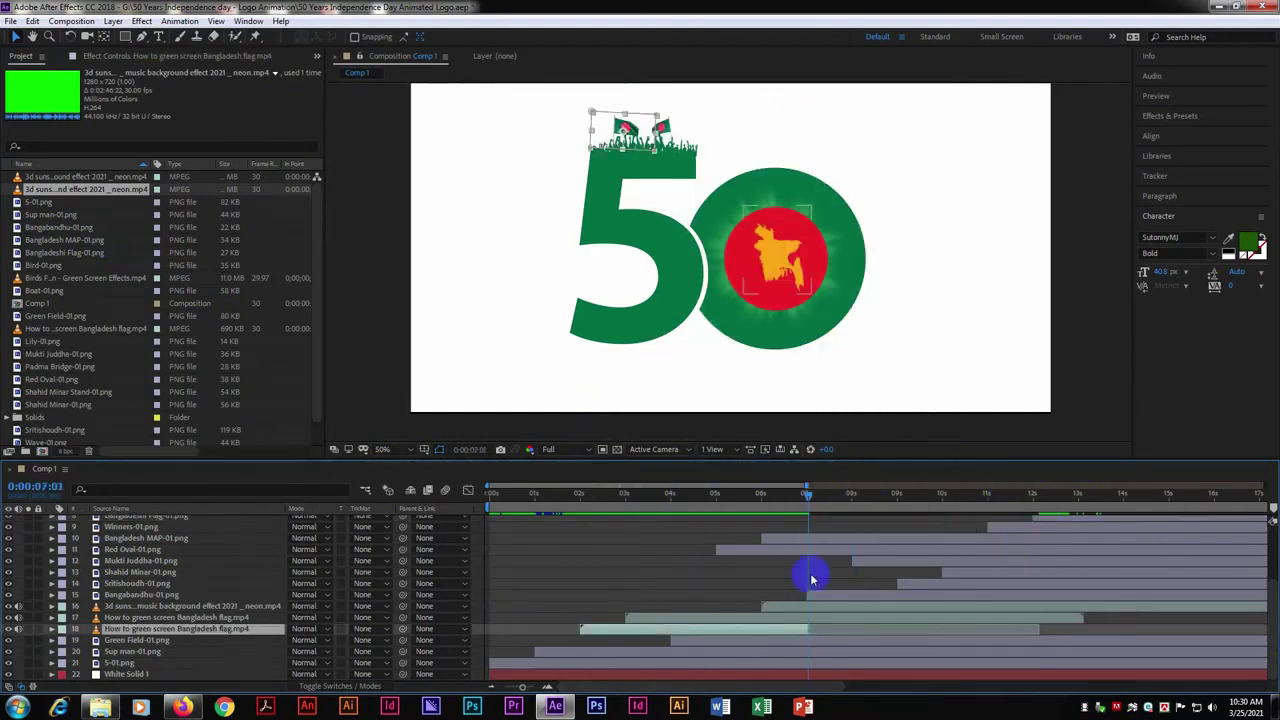
left_click(851, 494)
left_click(890, 622)
key("ctrl+d")
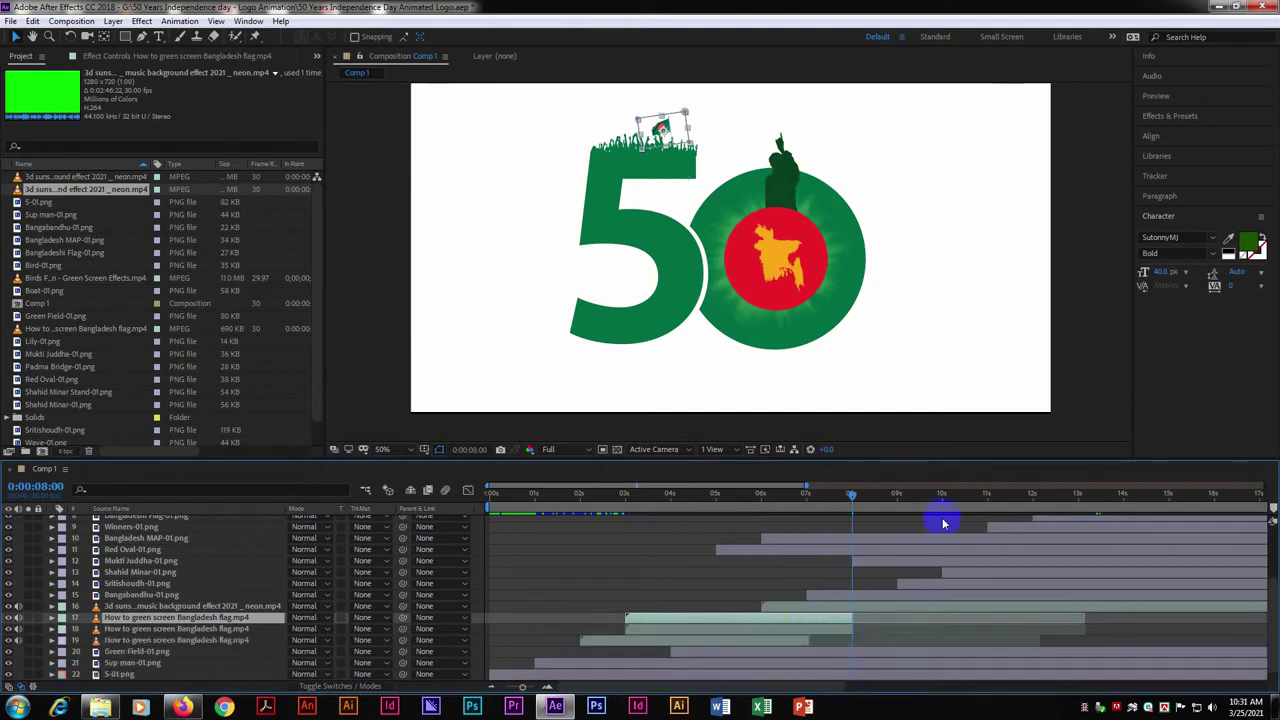
left_click(1028, 491)
key("bracketleft")
Delete the mask from the duplicate flag so the whole clip shows
scroll(923, 611, "right", 3)
key("m")
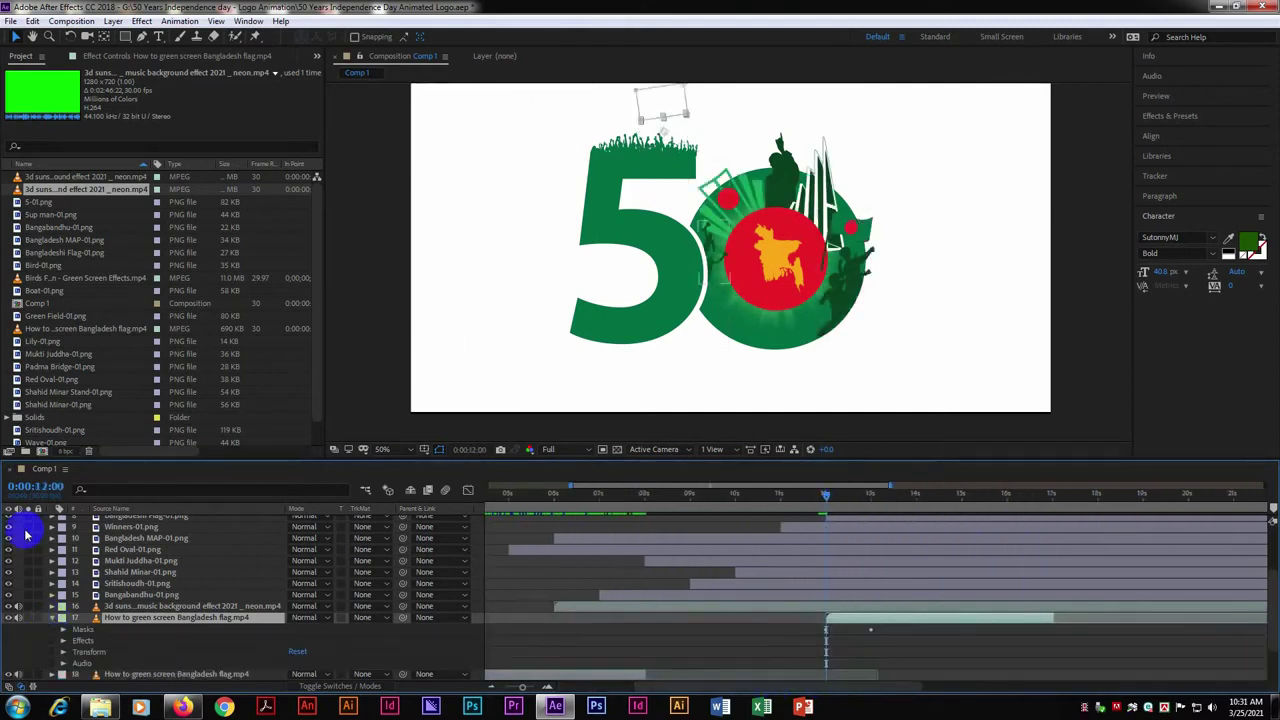
key("m")
key("Delete")
left_click(890, 613)
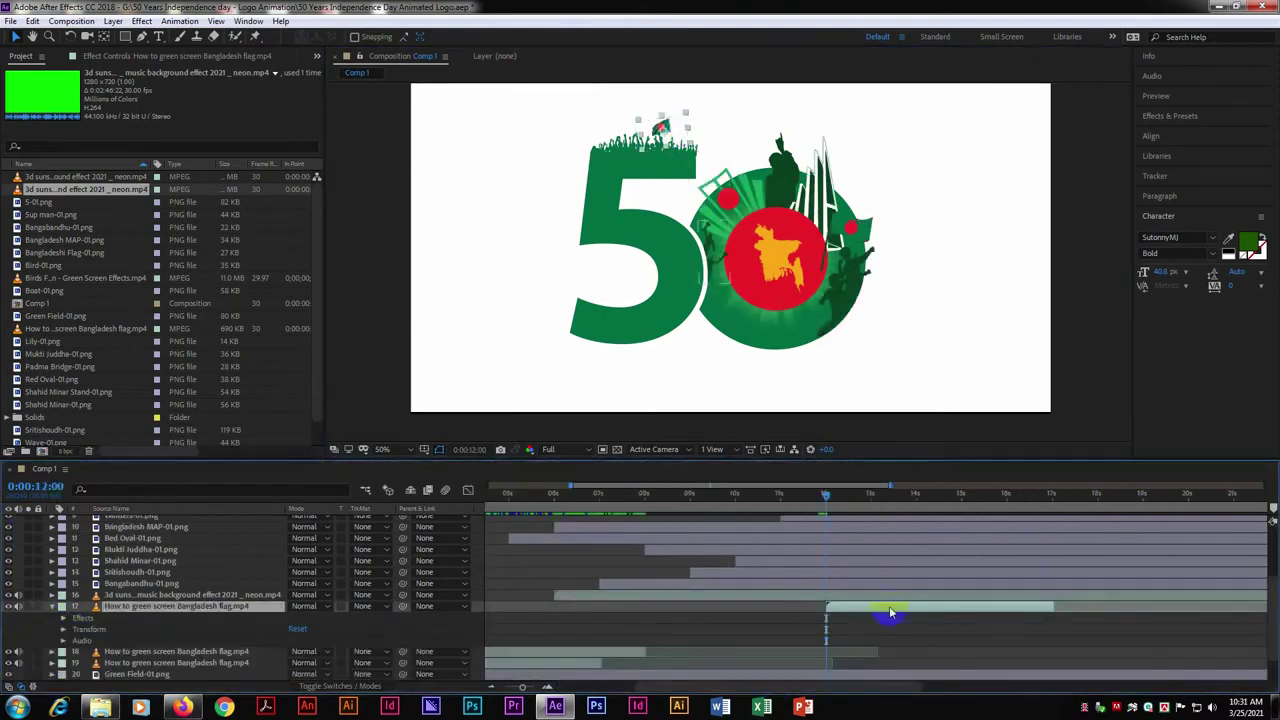
left_click(826, 495)
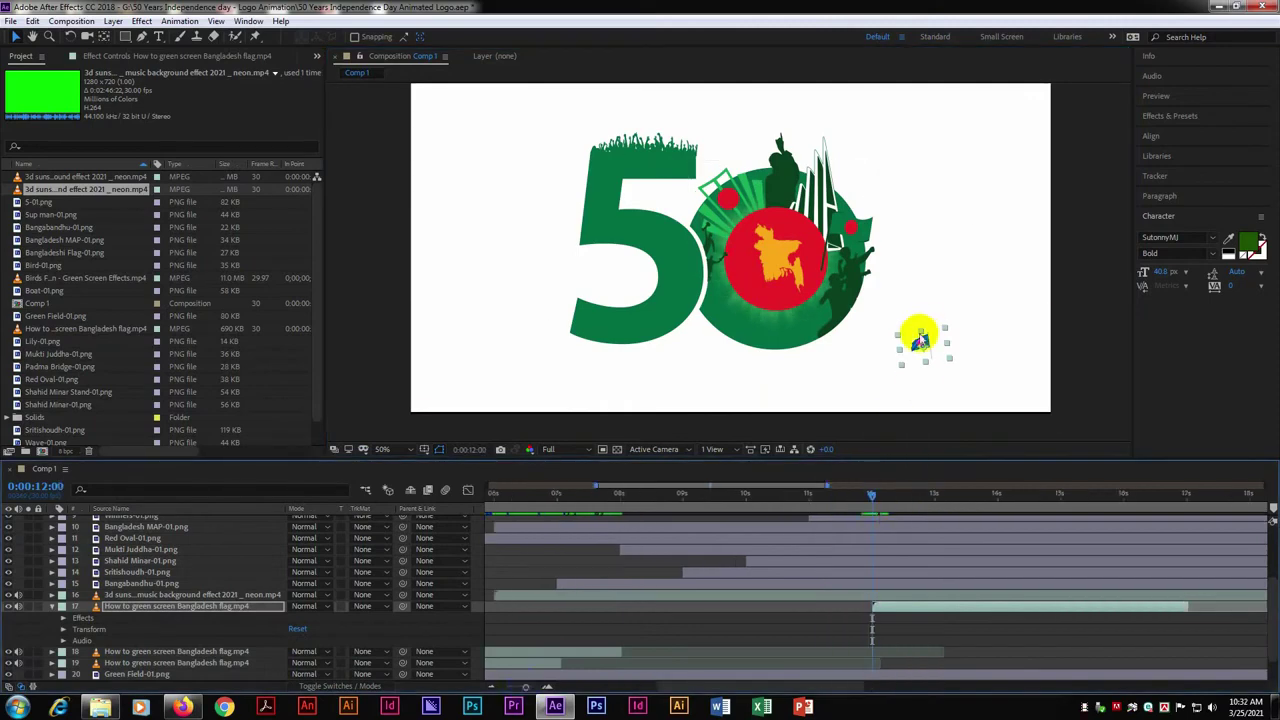
Shrink and tilt the duplicate flag onto the circle's flagpole, then preview from 12 seconds
left_click(916, 337)
right_click(935, 320)
mouse_move(976, 384)
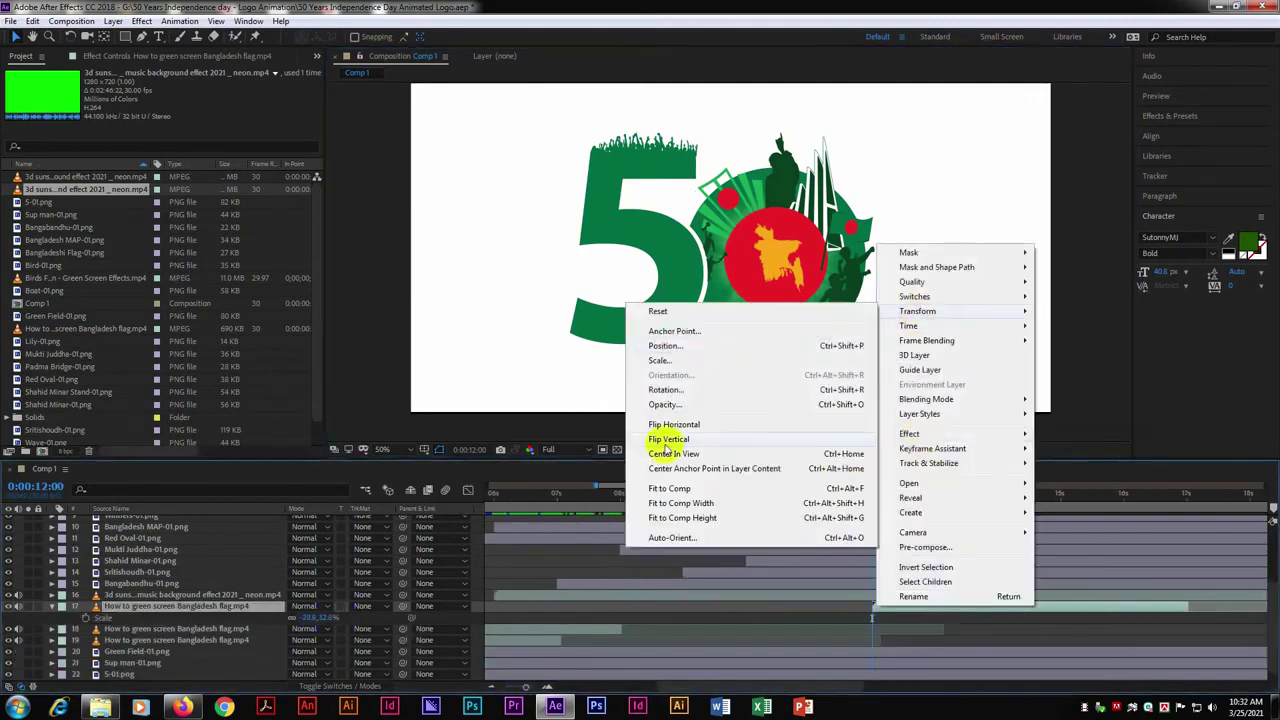
left_click(735, 498)
scroll(1038, 208, "up", 2)
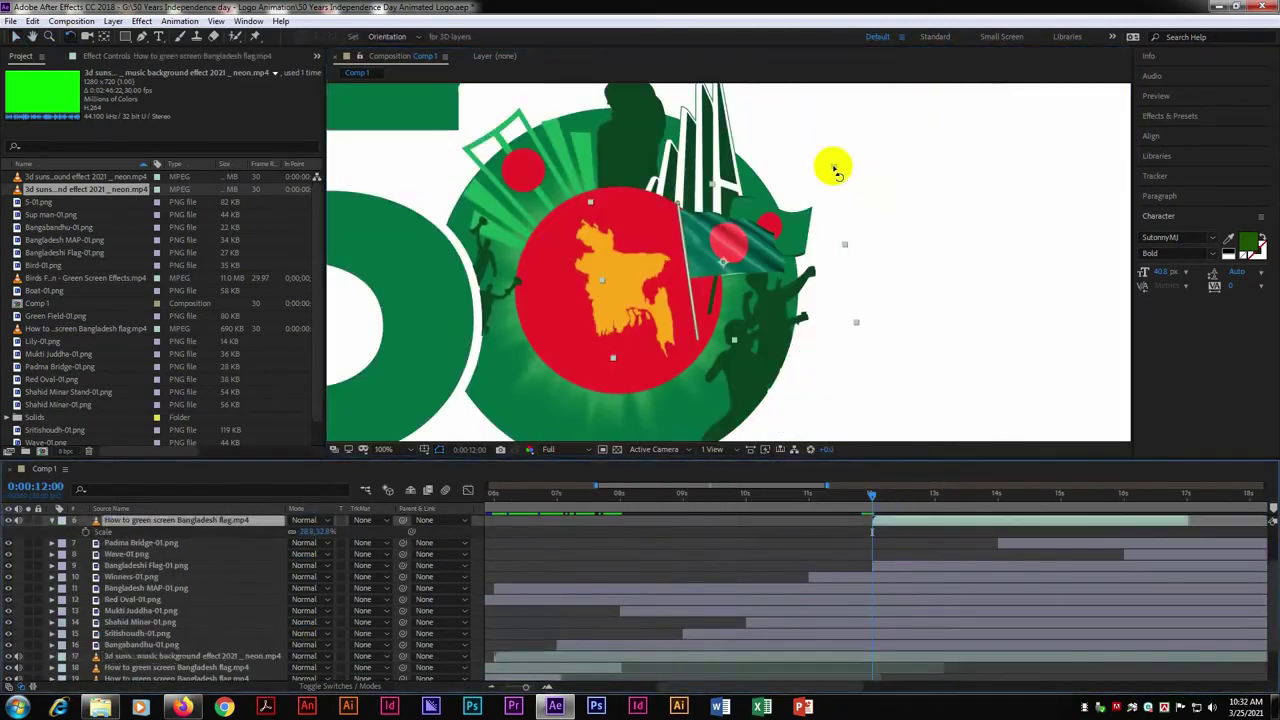
left_click_drag(834, 166, 858, 227)
key("v")
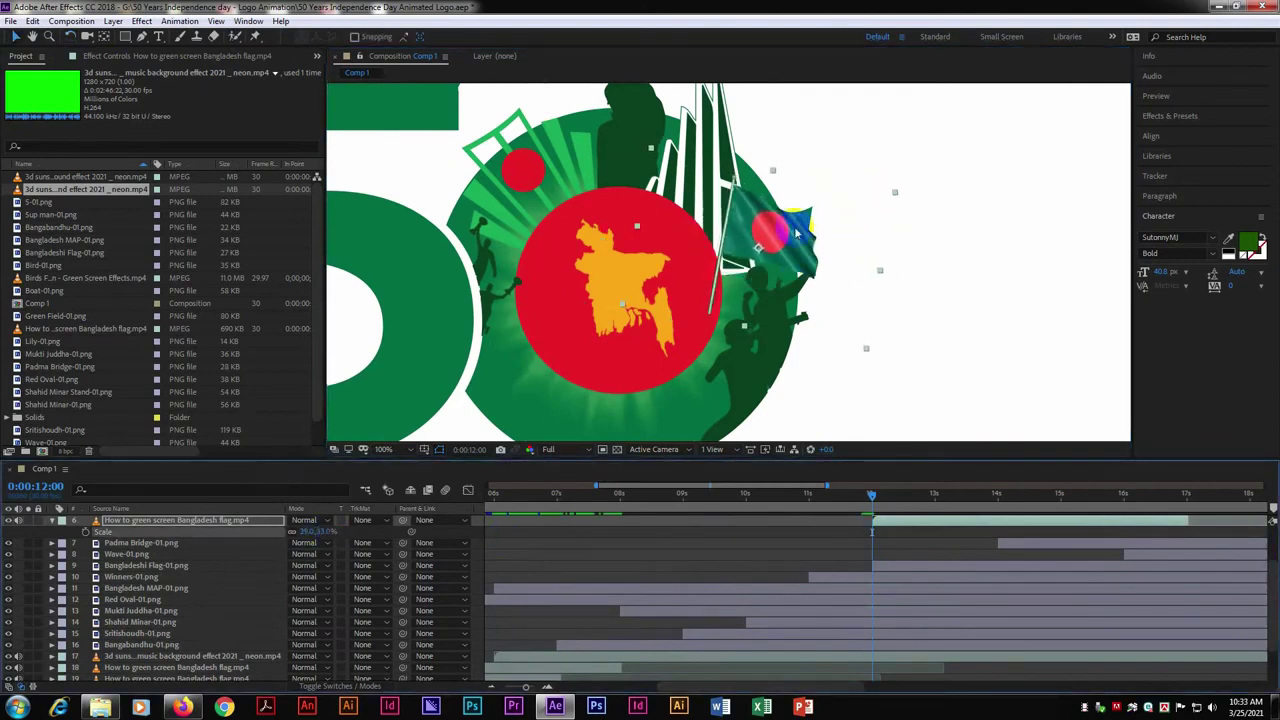
left_click(200, 566)
key("space")
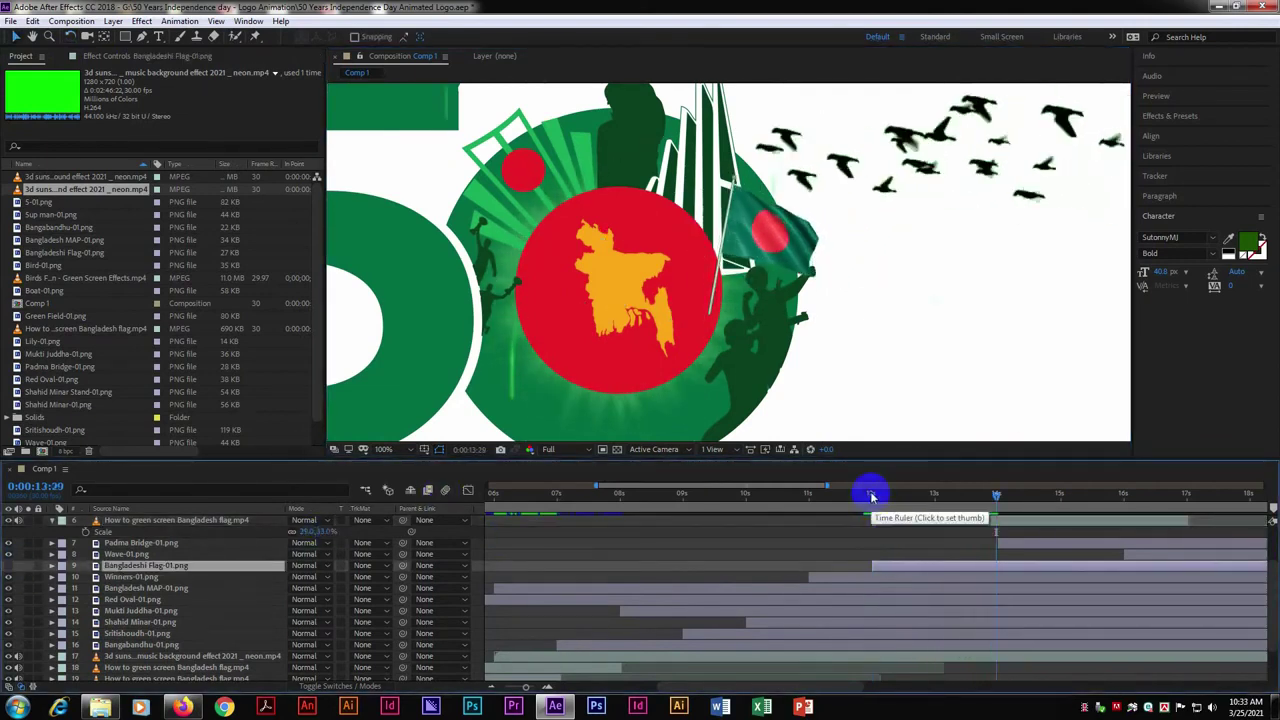
Move the new flag layer down to position 12 and fade its opacity in from 0% at 12 seconds
left_click(871, 491)
left_click_drag(905, 566, 811, 601)
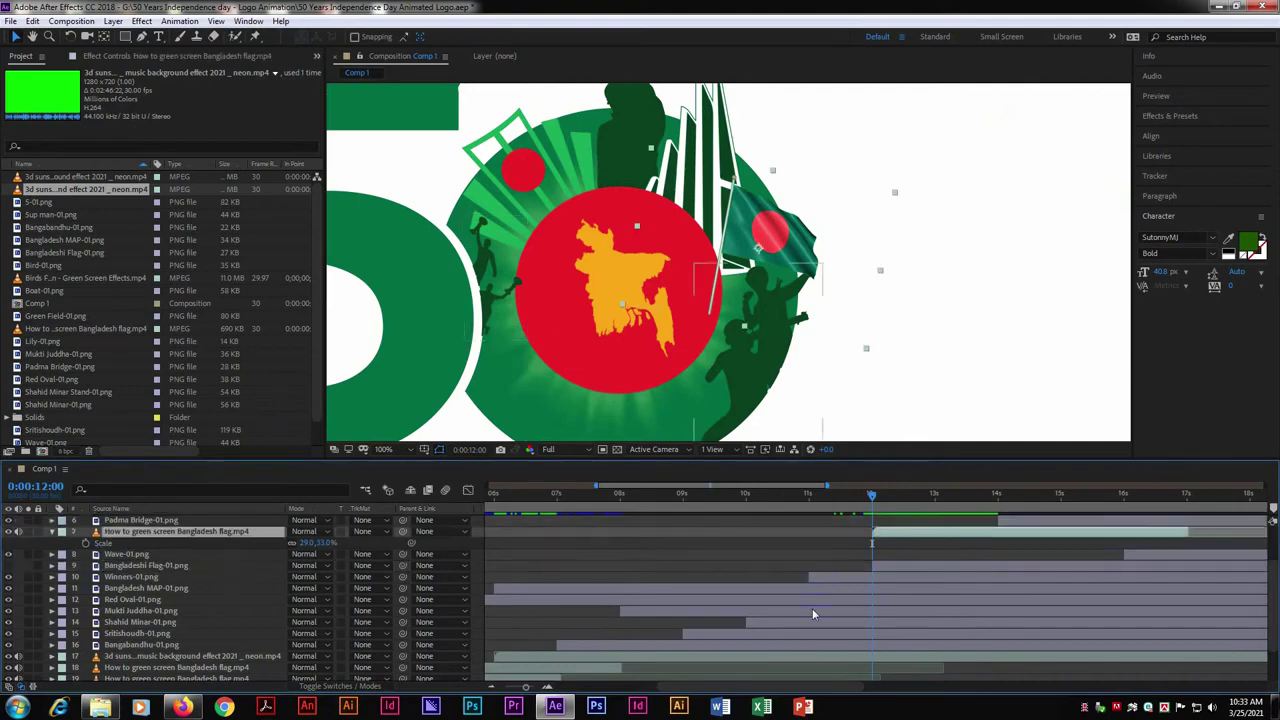
left_click(52, 588)
left_click(23, 663)
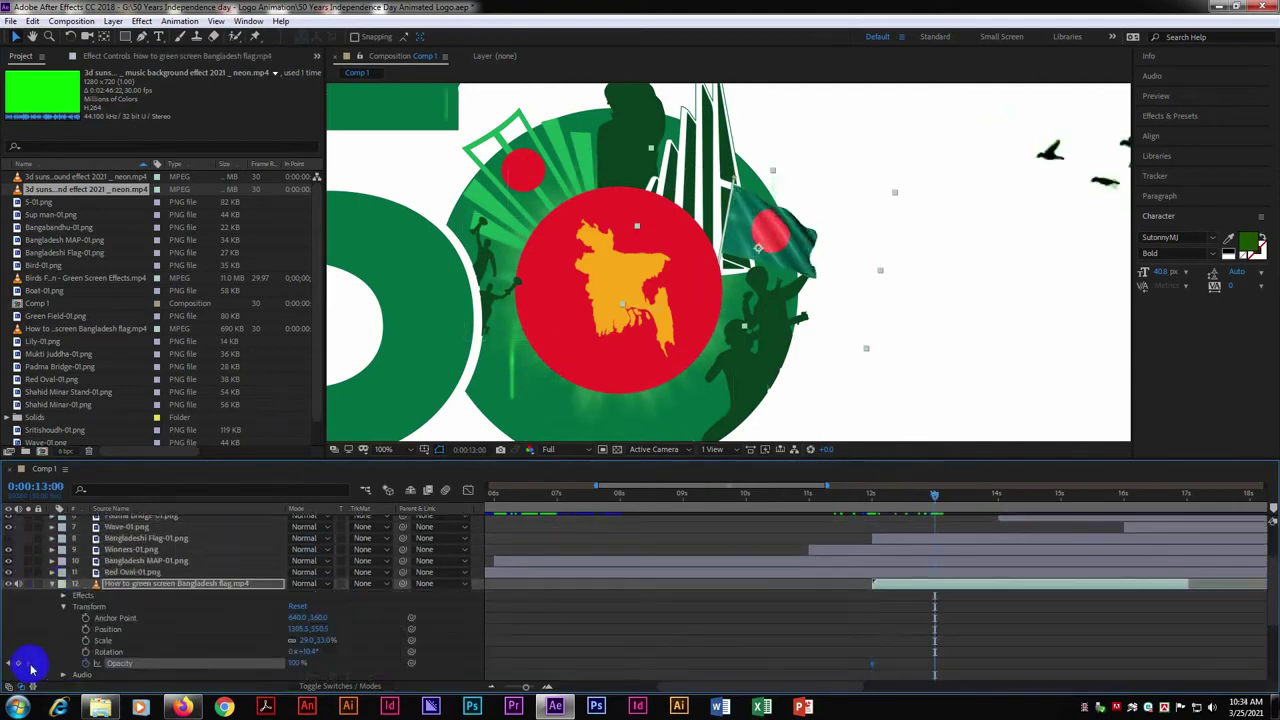
left_click_drag(293, 663, 300, 663)
key("space")
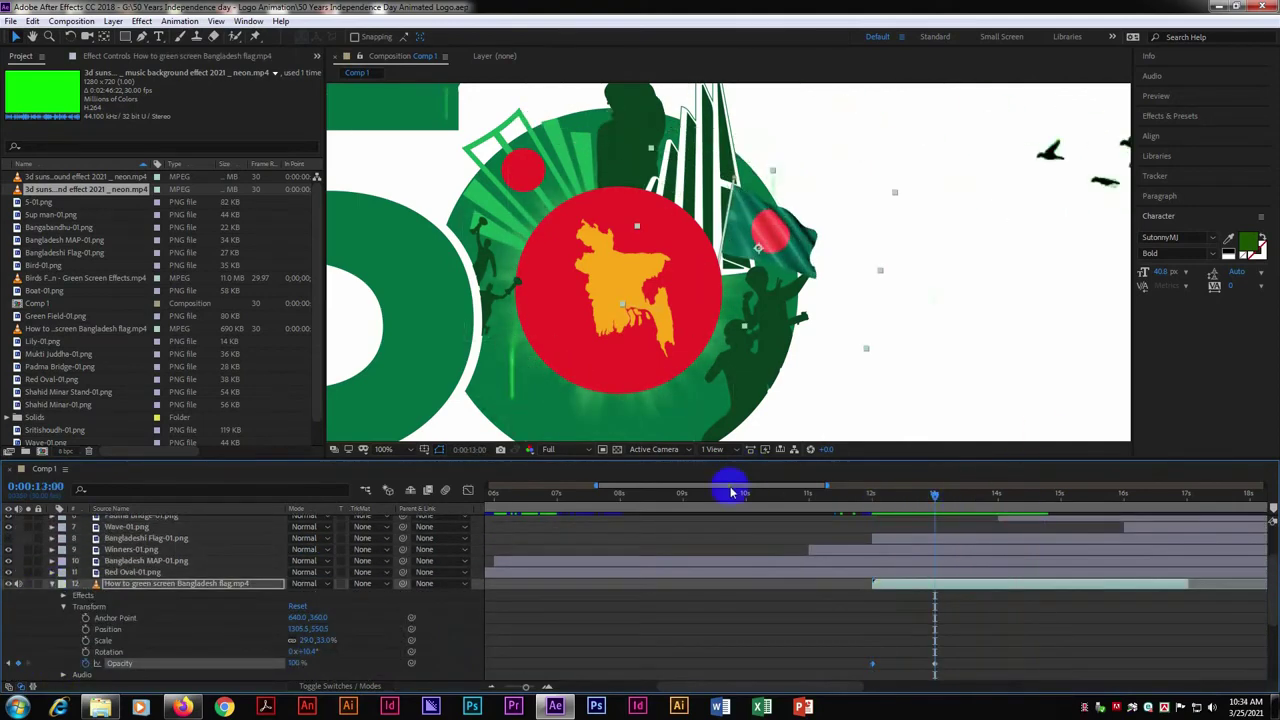
left_click(52, 583)
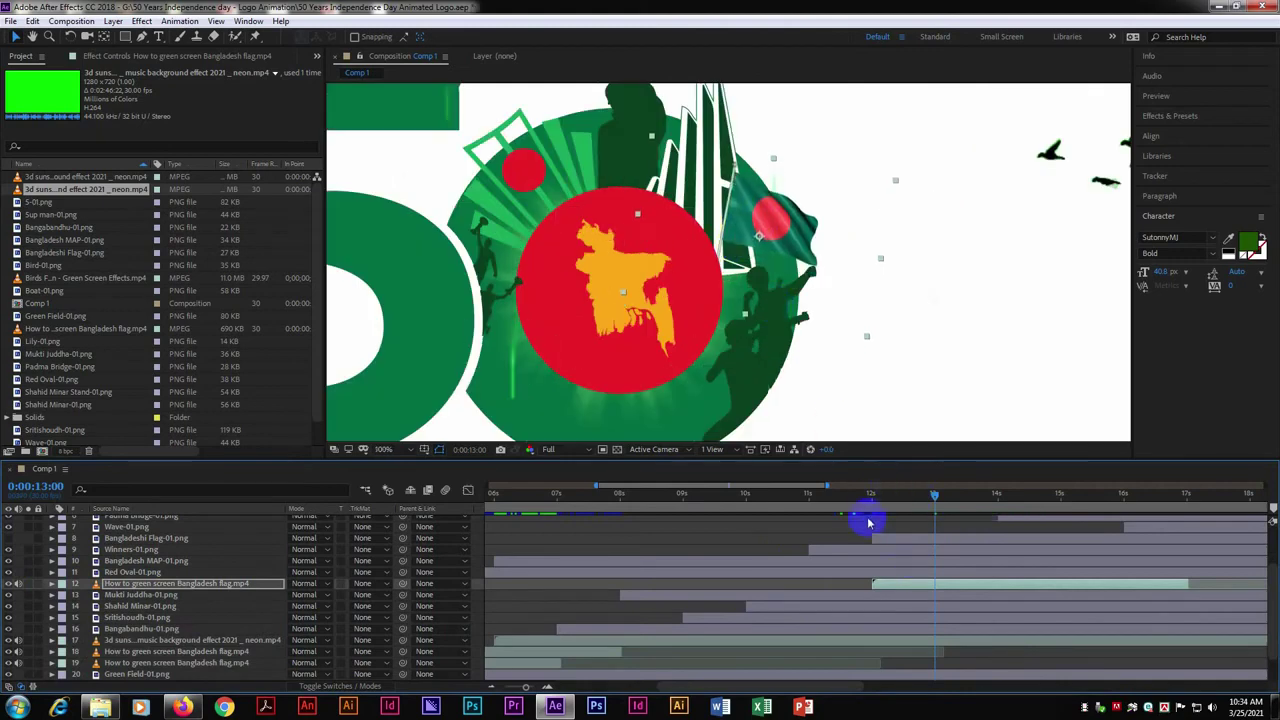
scroll(666, 238, "down", 2)
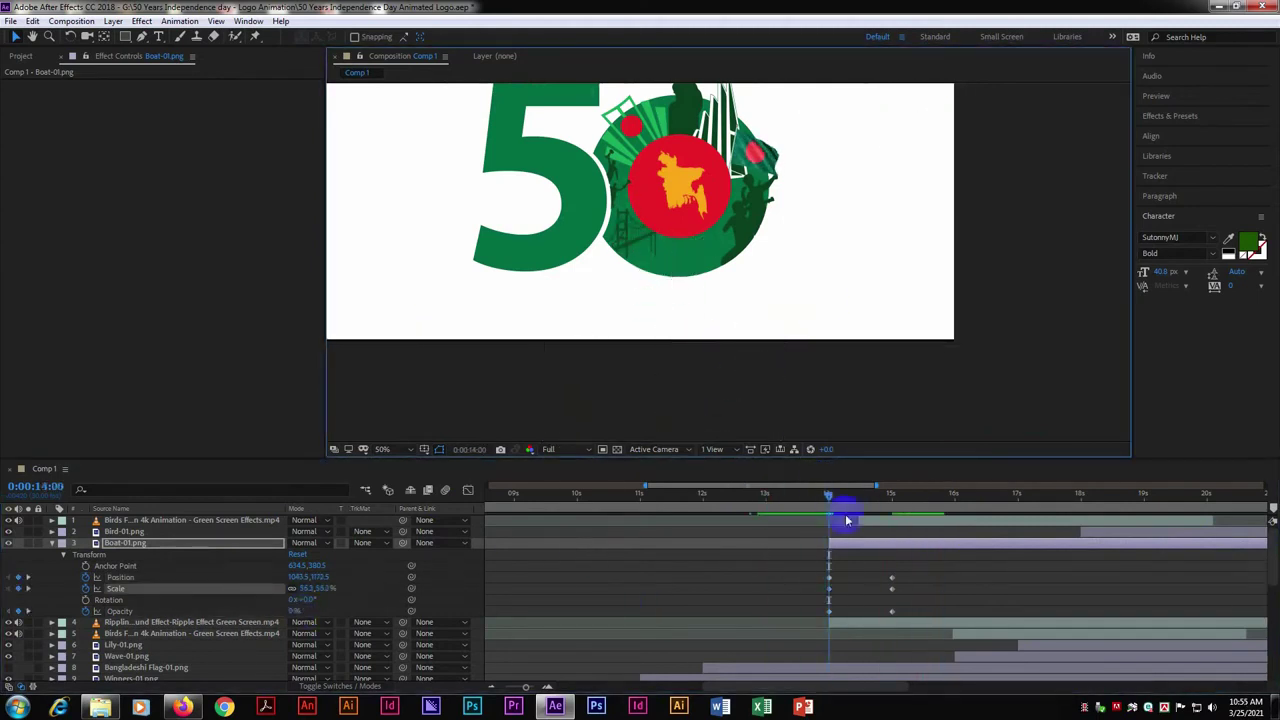
Preview the animation from 13 seconds, checking the Rippling Water and Wave-01 layers
scroll(823, 366, "up", 2)
left_click(768, 495)
key("ctrl+Down")
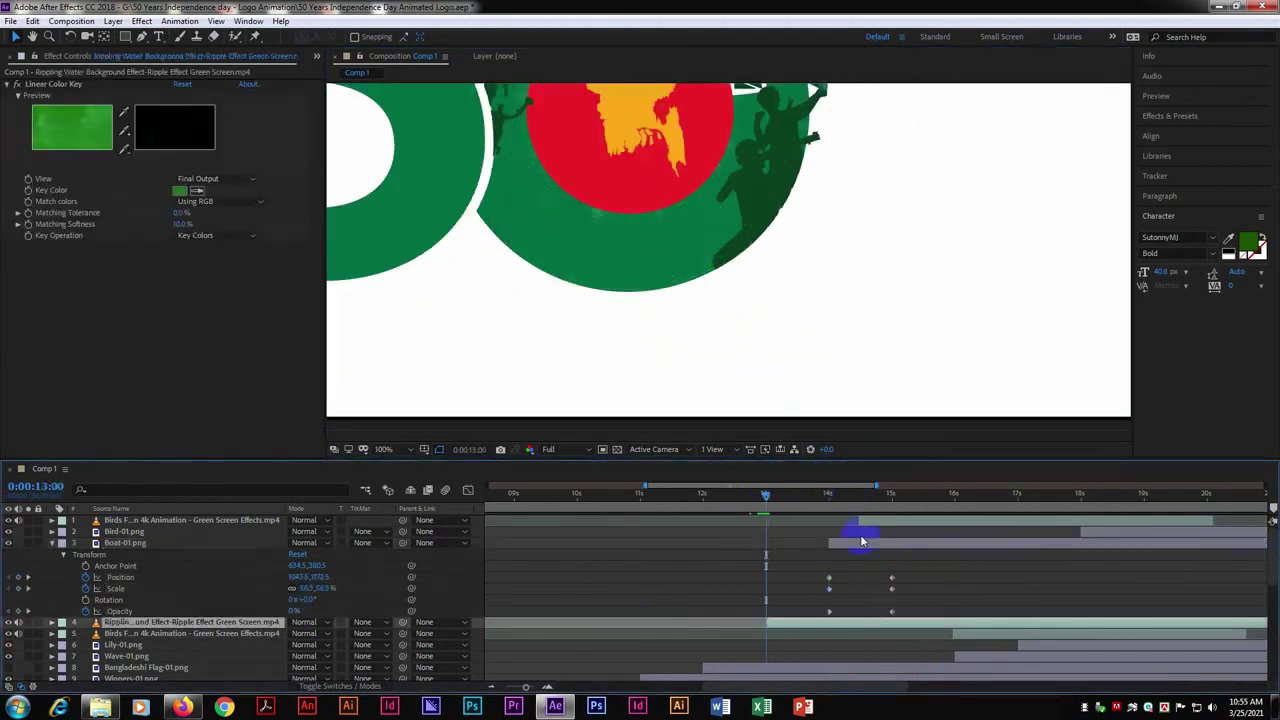
left_click(52, 542)
key("space")
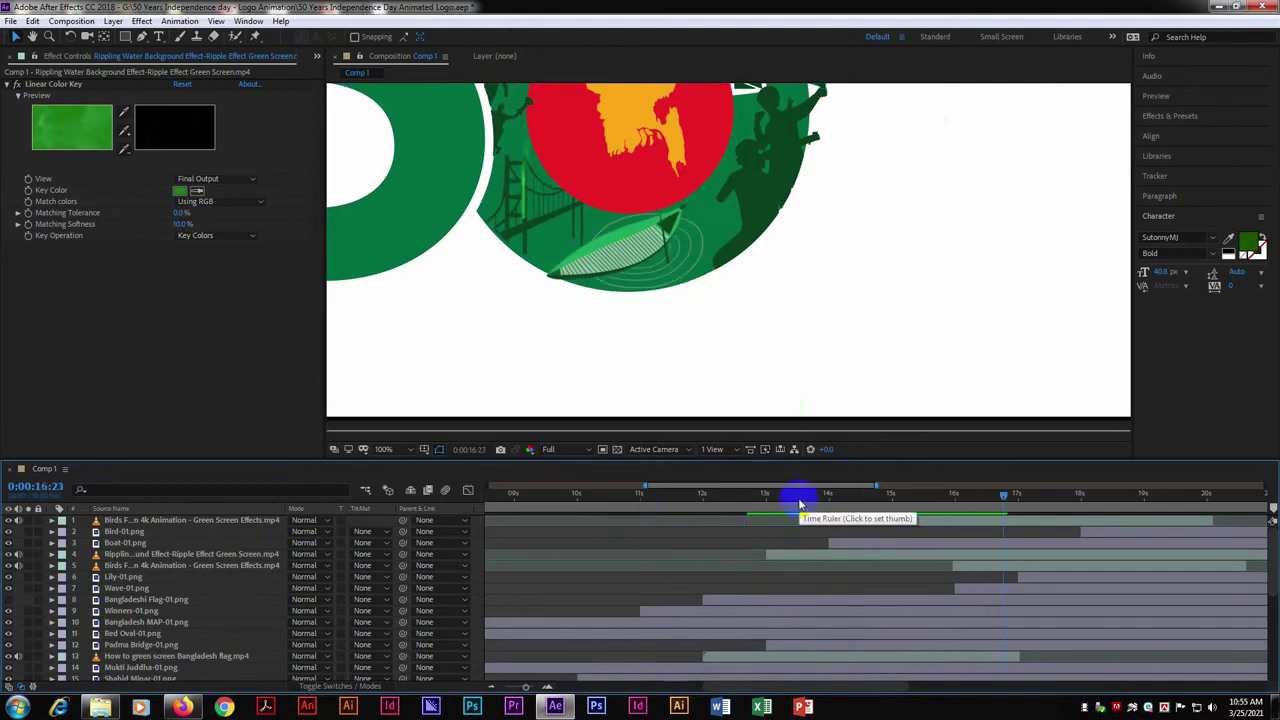
left_click(697, 271)
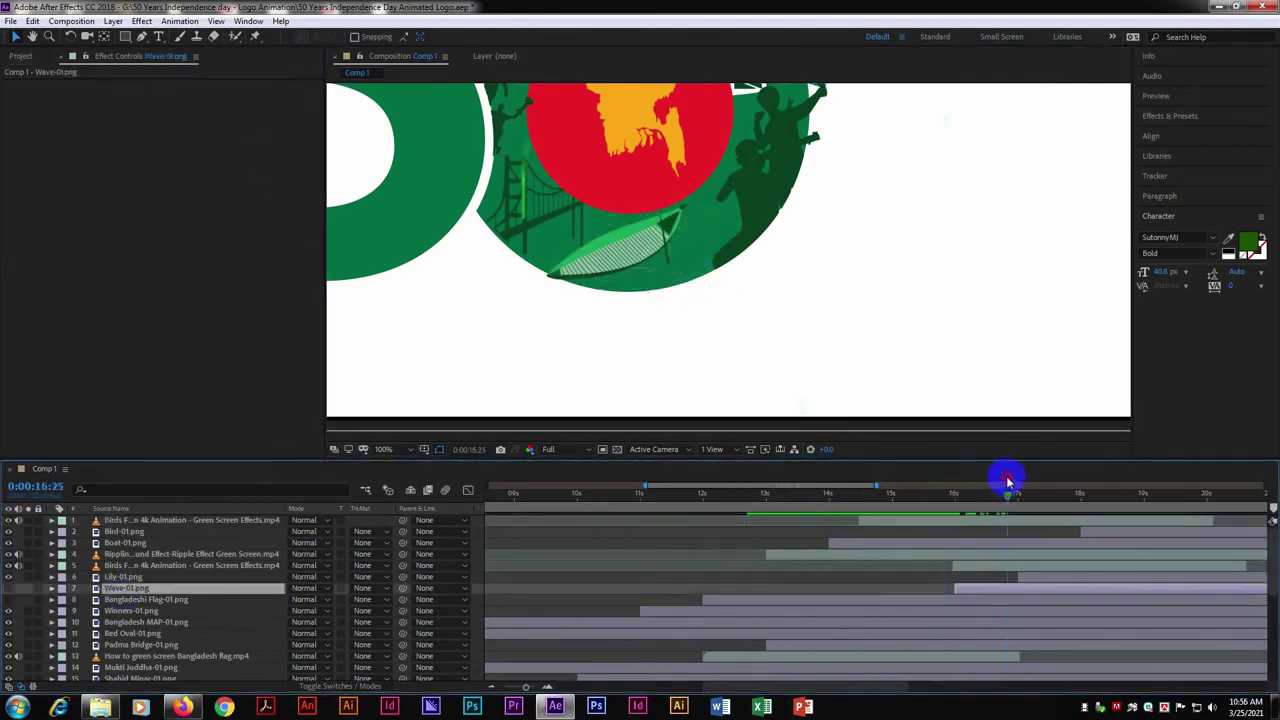
key("ctrl+Up")
key("ctrl+Up")
left_click_drag(1008, 482, 903, 492)
Bring Lily-01.png to the top of the layer stack with Ctrl+Shift+]
left_click(1078, 578)
key("ctrl+shift+bracketright")
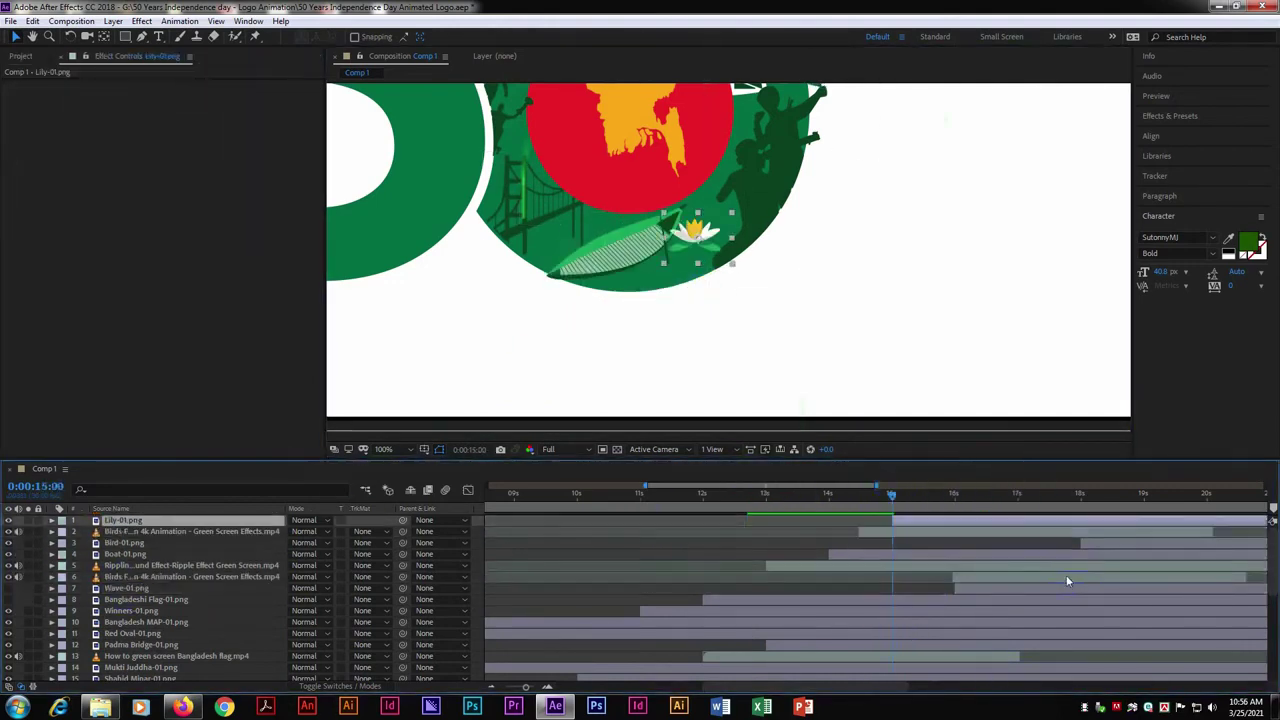
left_click(891, 220)
left_click(668, 222)
scroll(668, 222, "up", 1)
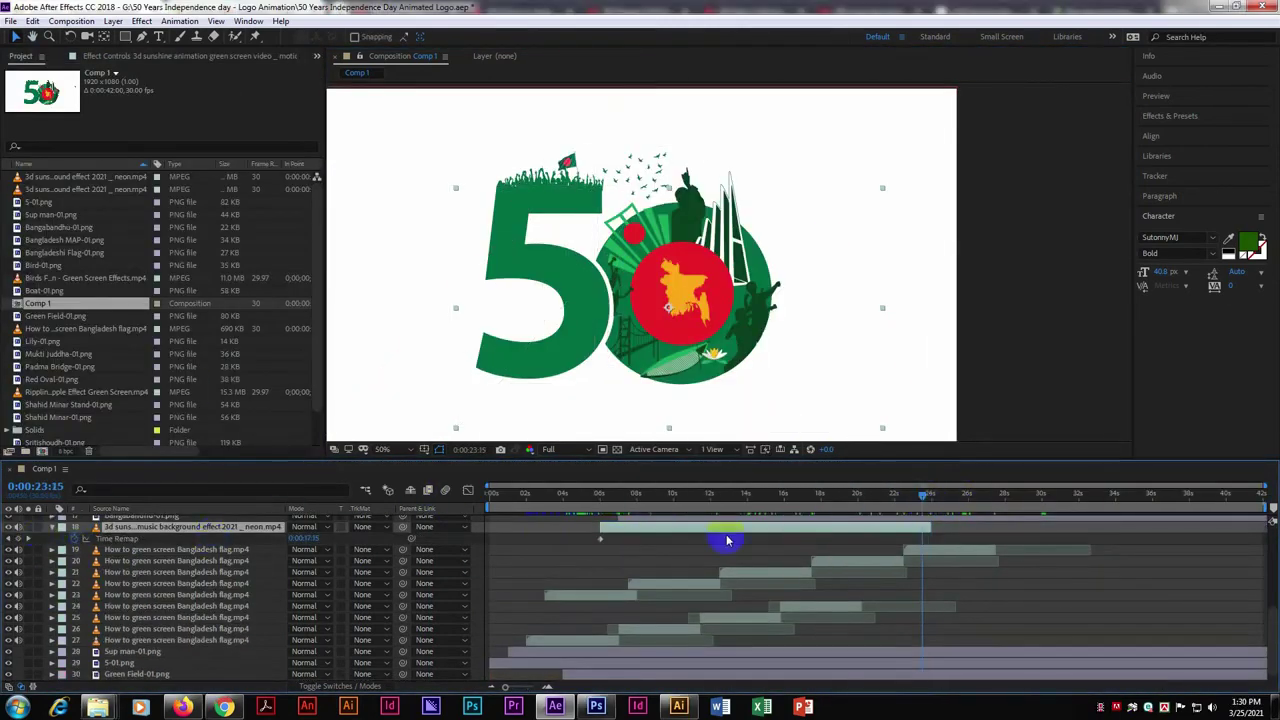
left_click_drag(600, 495, 934, 495)
left_click(828, 500)
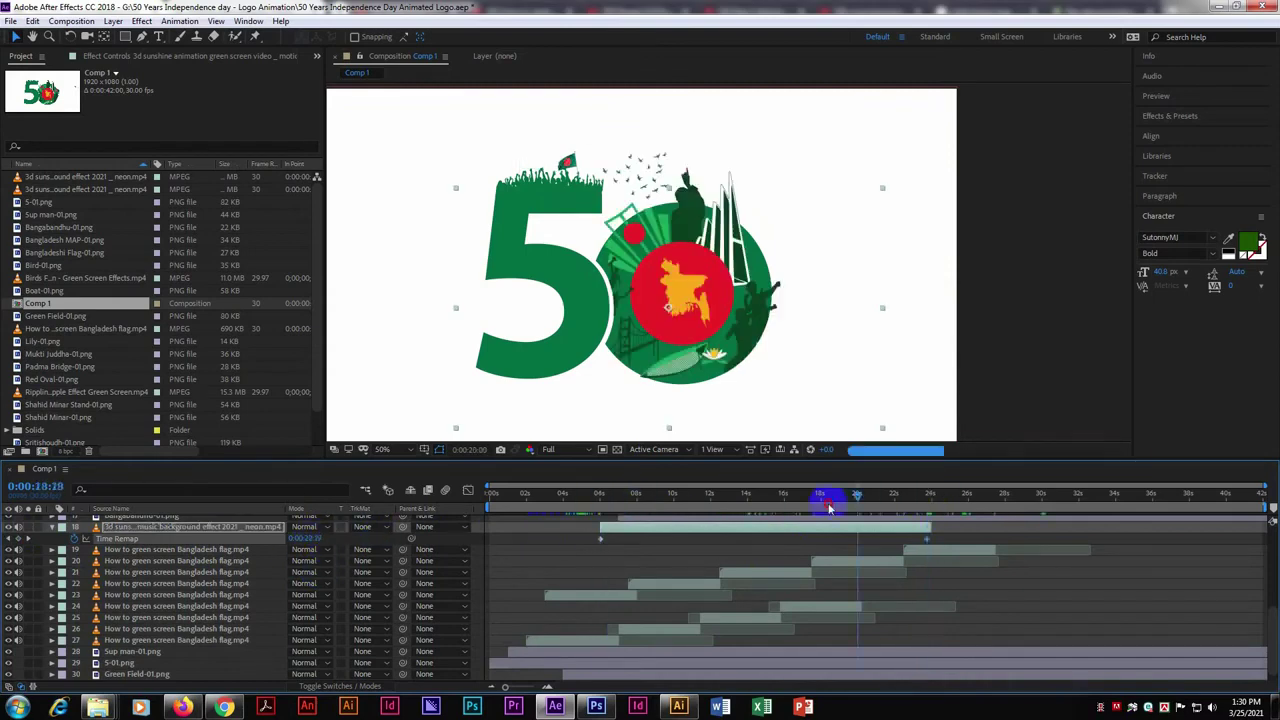
left_click_drag(828, 500, 928, 495)
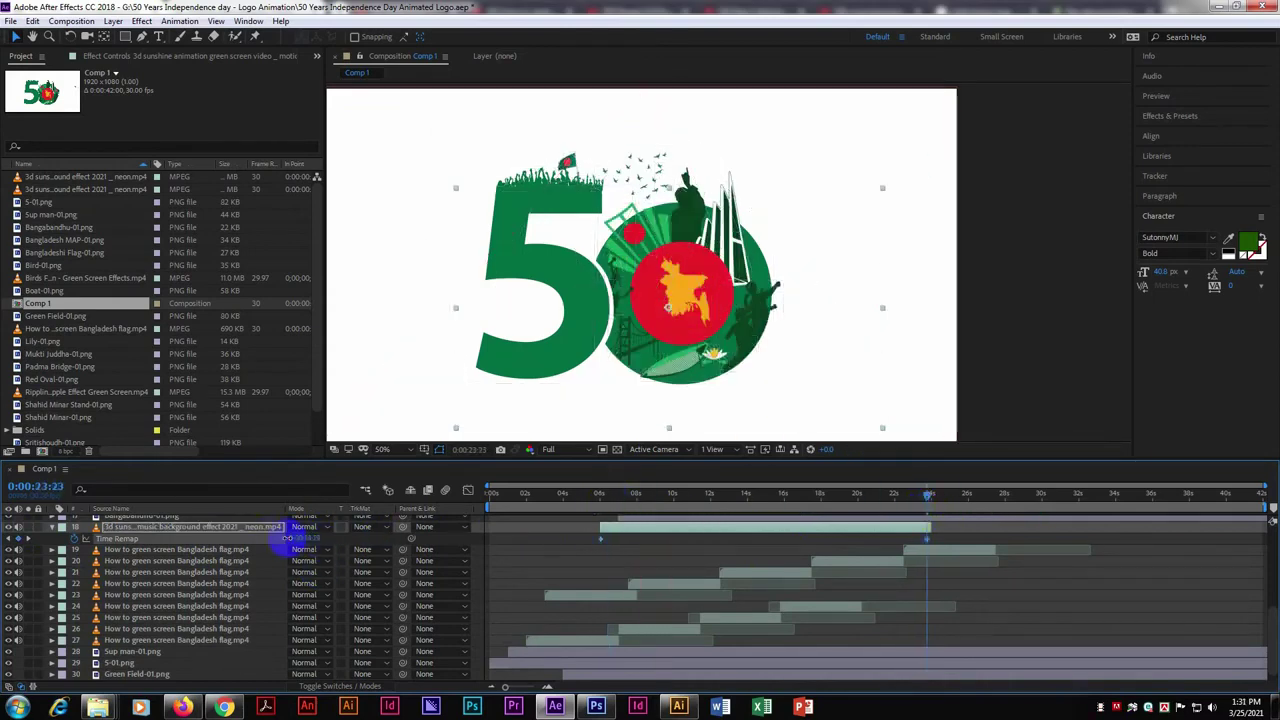
key("space")
key("space")
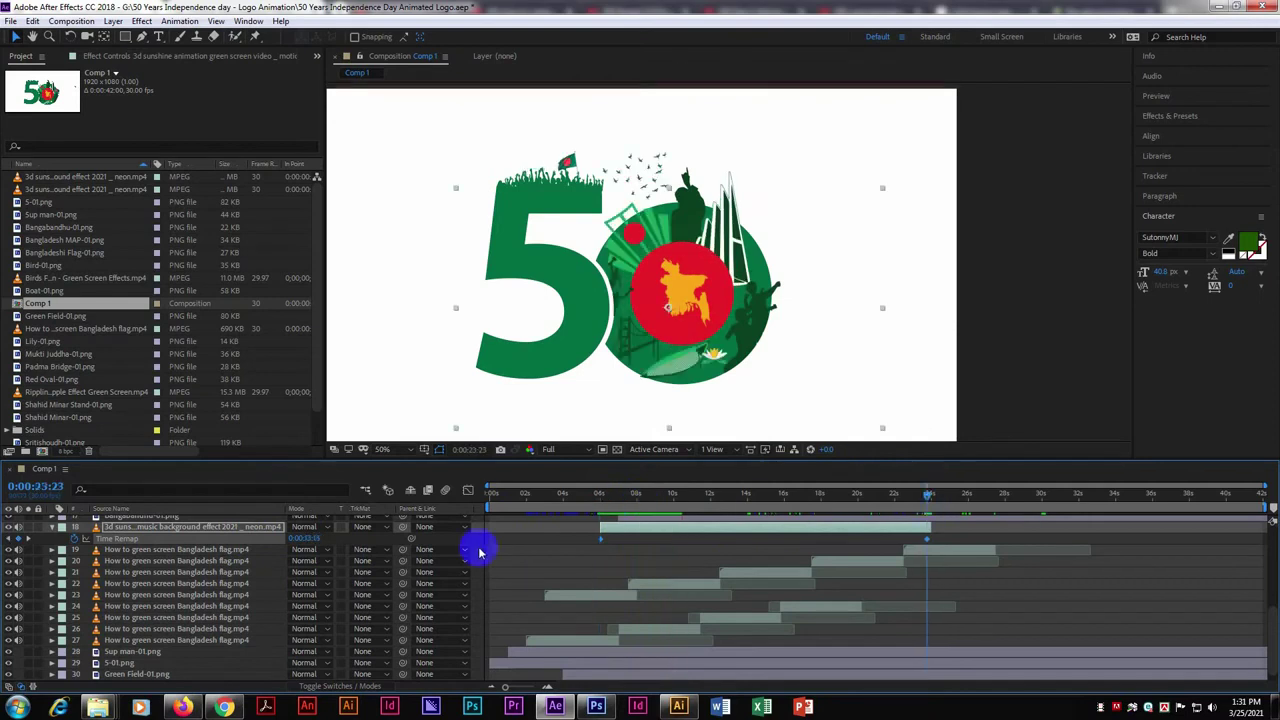
left_click(601, 497)
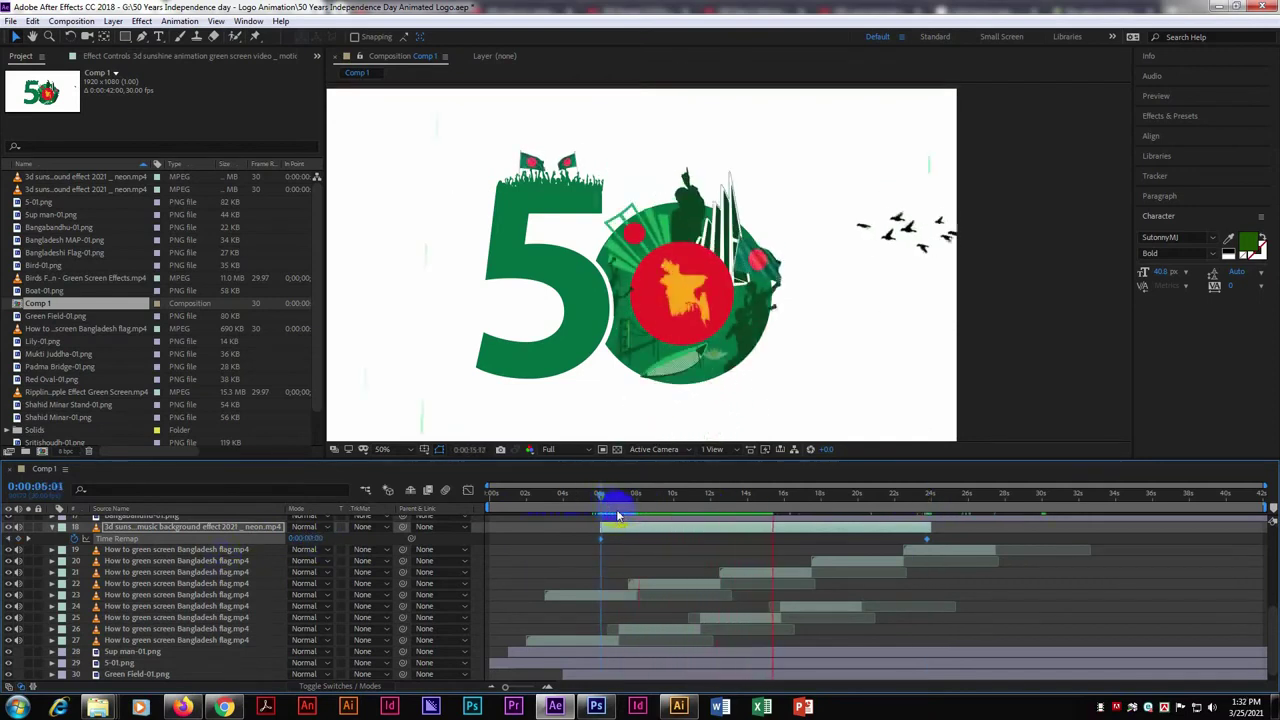
left_click(822, 495)
scroll(690, 300, "up", 4)
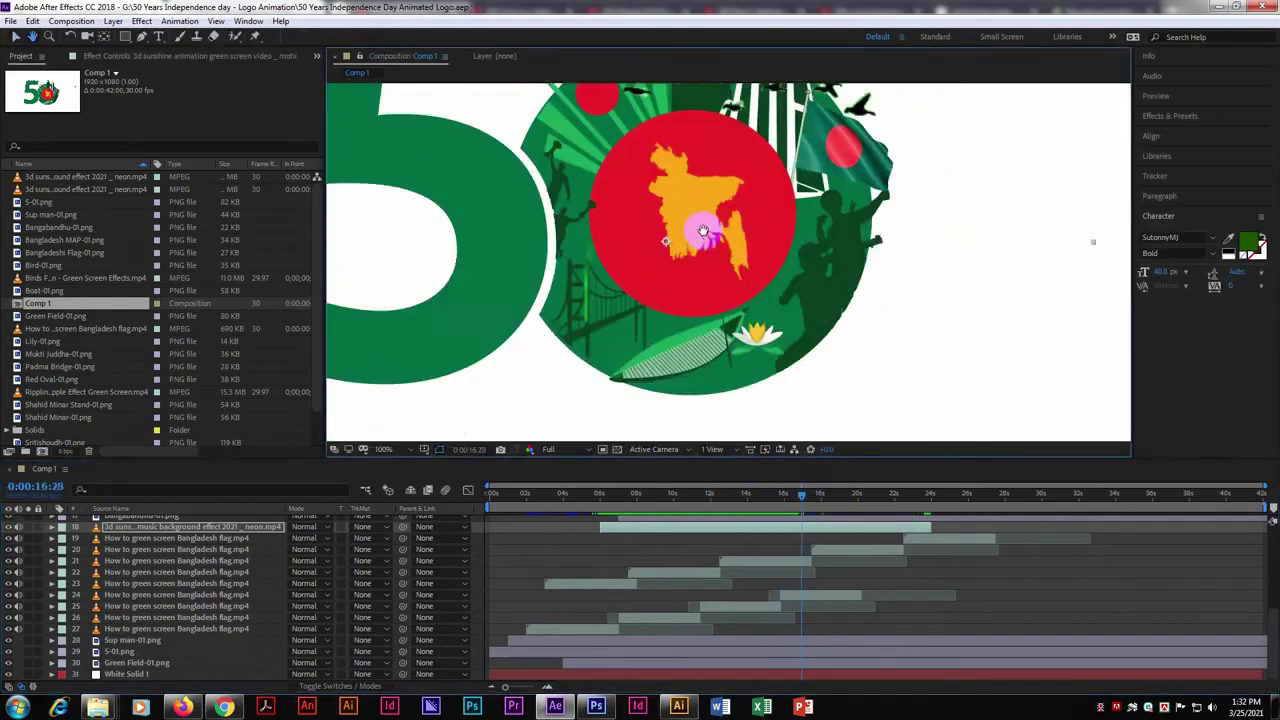
left_click(808, 485)
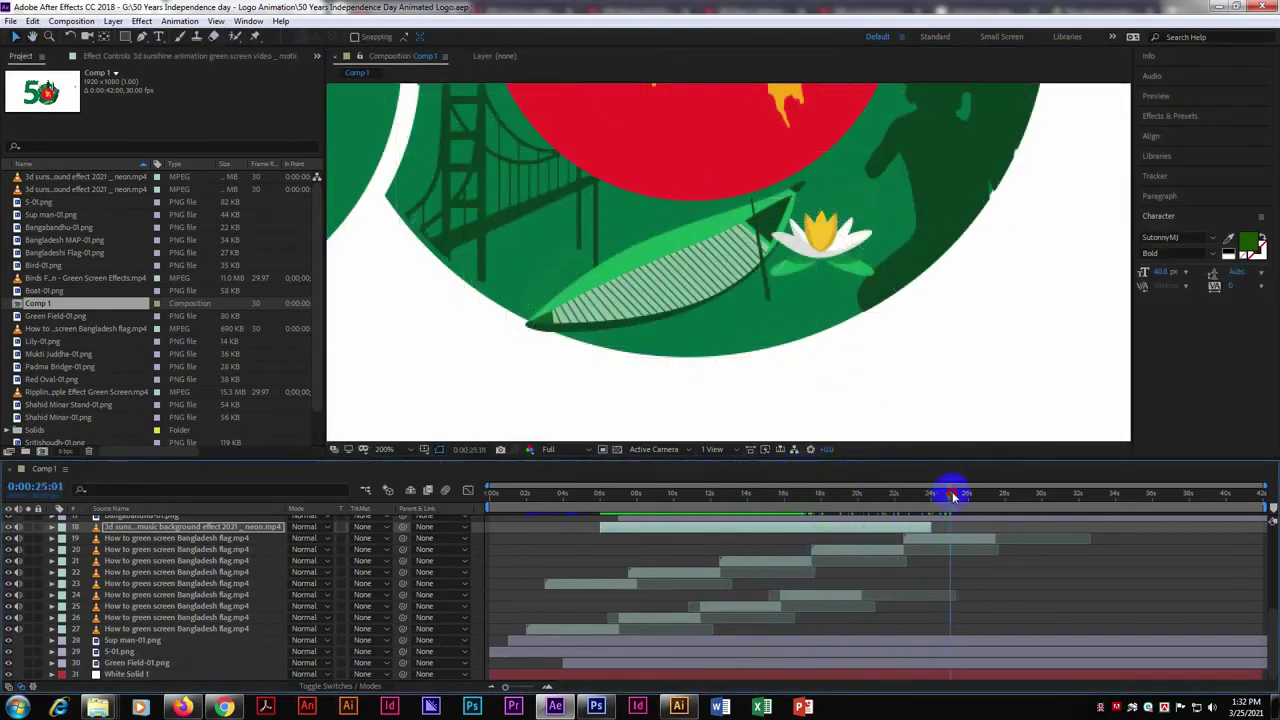
key("shift+slash")
scroll(945, 491, "up", 5)
left_click(736, 487)
scroll(736, 560, "down", 5)
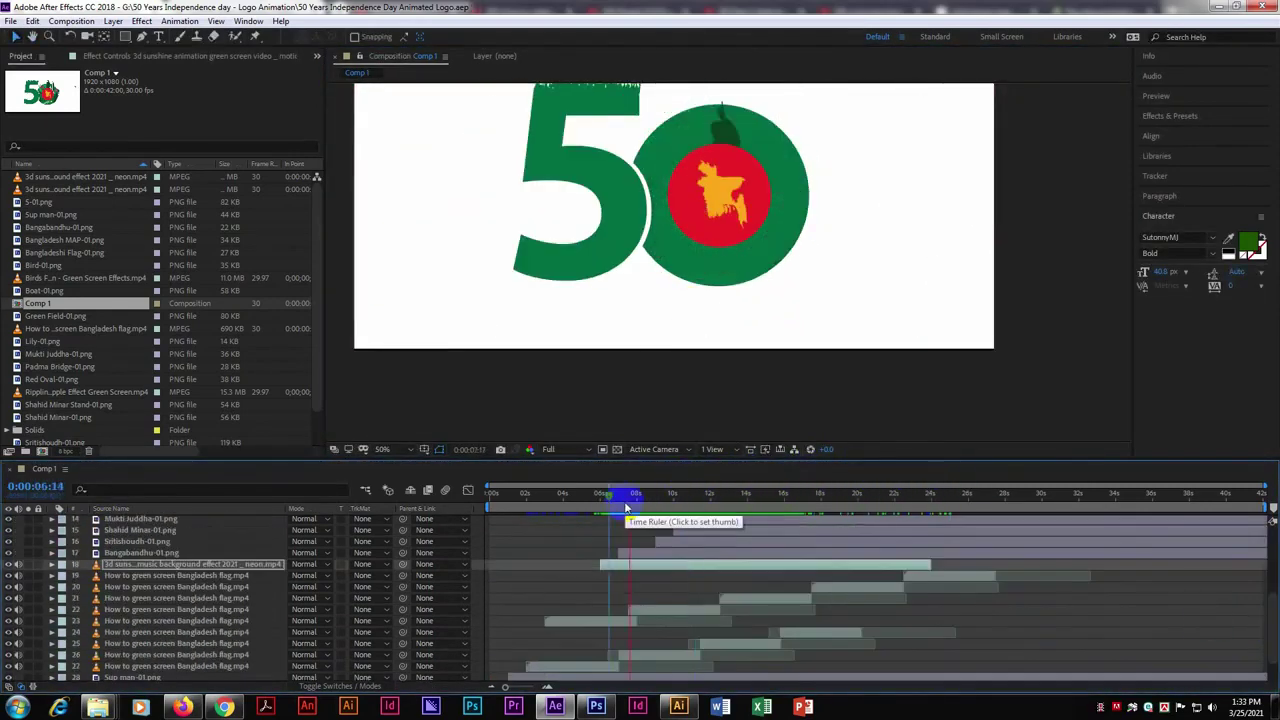
Reveal the 3D sunshine layer's keyframed properties and review them around 6–9 seconds
left_click(651, 531)
left_click(659, 495)
key("ctrl+alt+t")
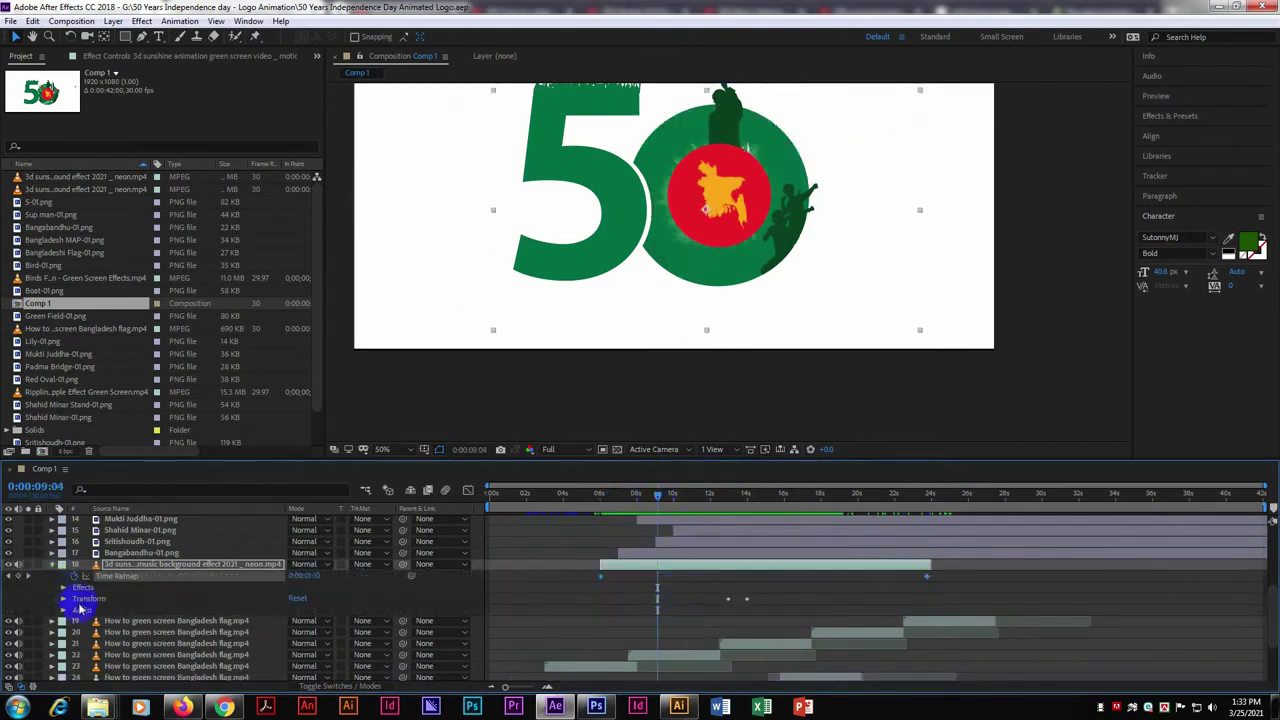
left_click(63, 587)
left_click(604, 487)
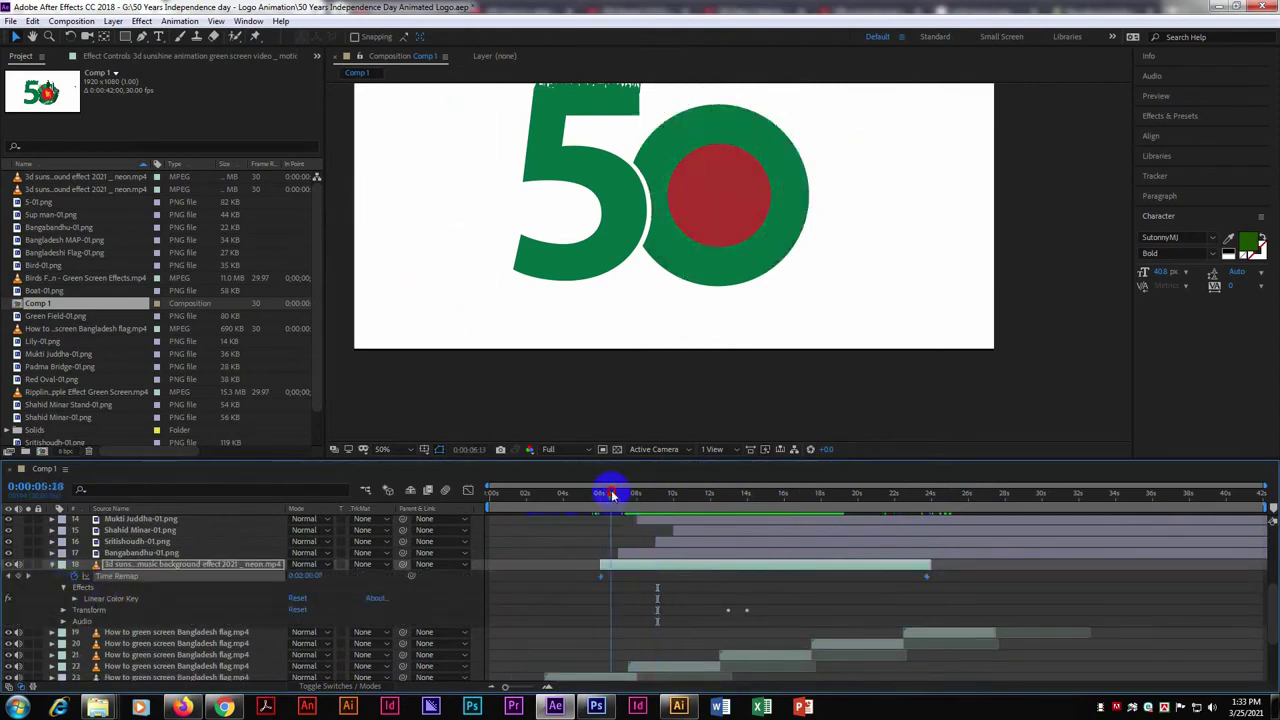
left_click_drag(605, 494, 658, 494)
left_click(63, 587)
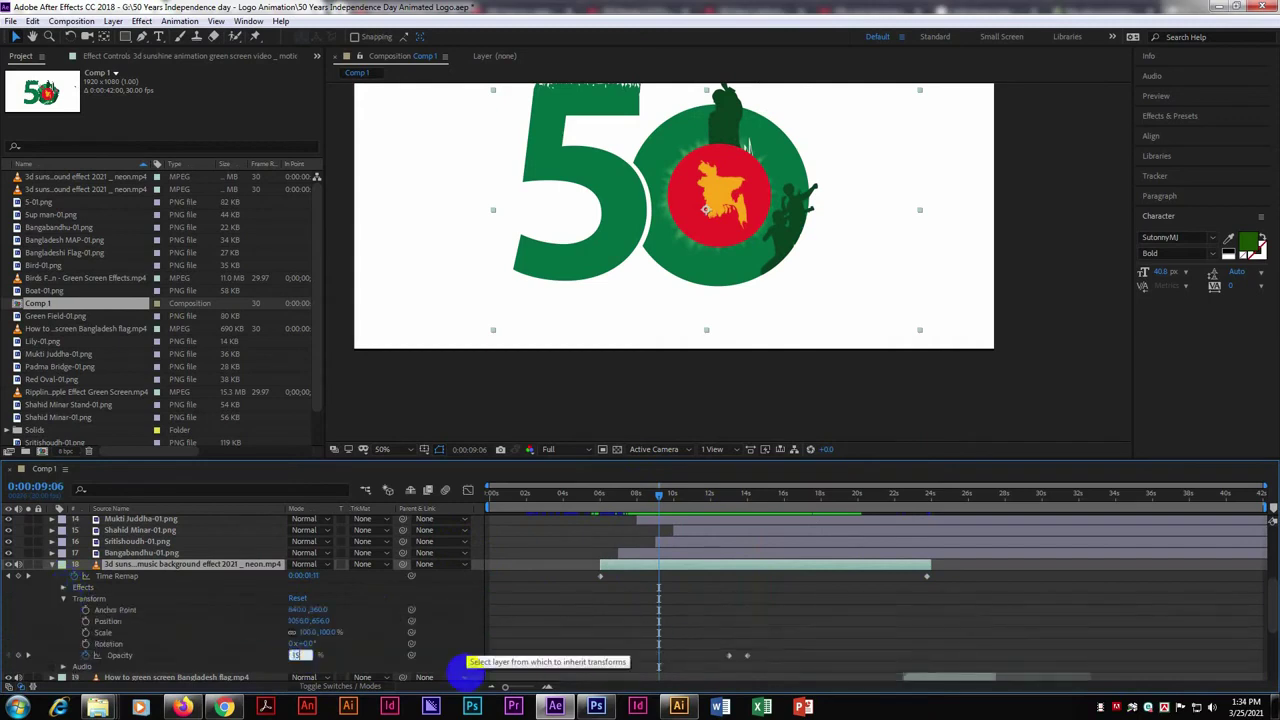
Shift the sunshine clip and its opacity keyframes slightly earlier, then review up to 17.5 seconds
left_click(63, 598)
left_click(600, 493)
left_click_drag(704, 564, 677, 564)
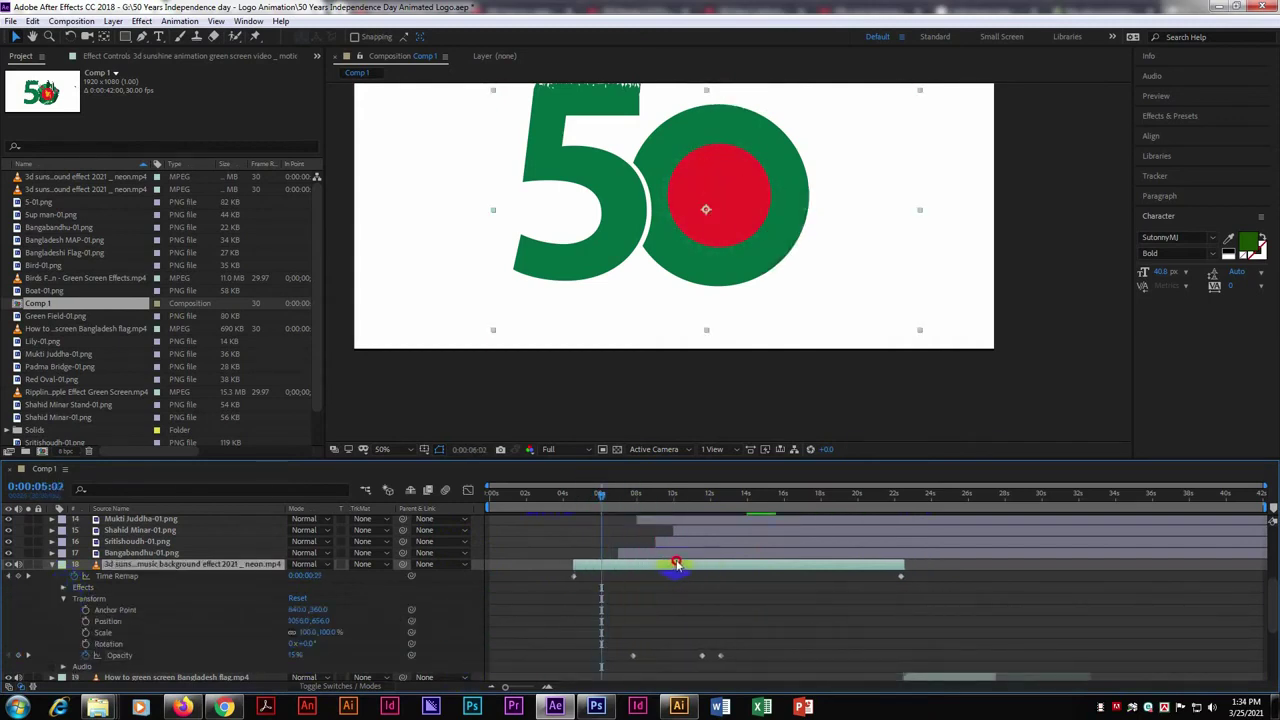
left_click(600, 496)
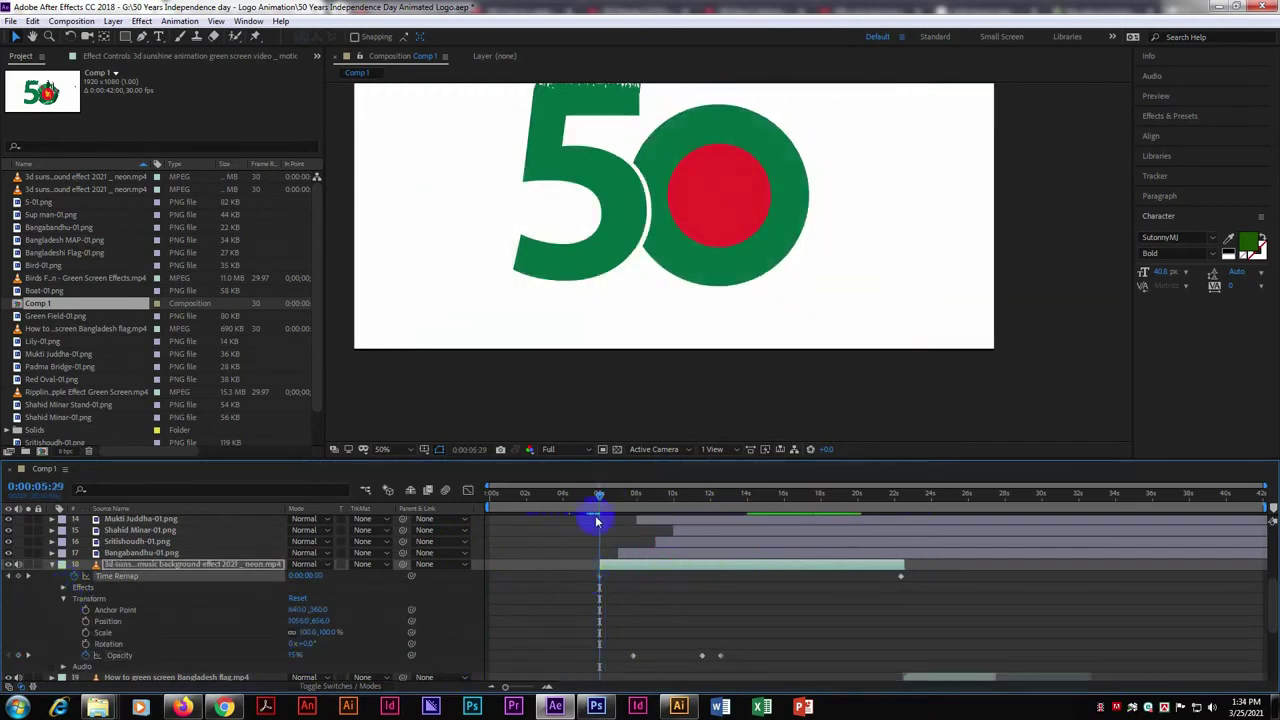
left_click_drag(491, 493, 757, 500)
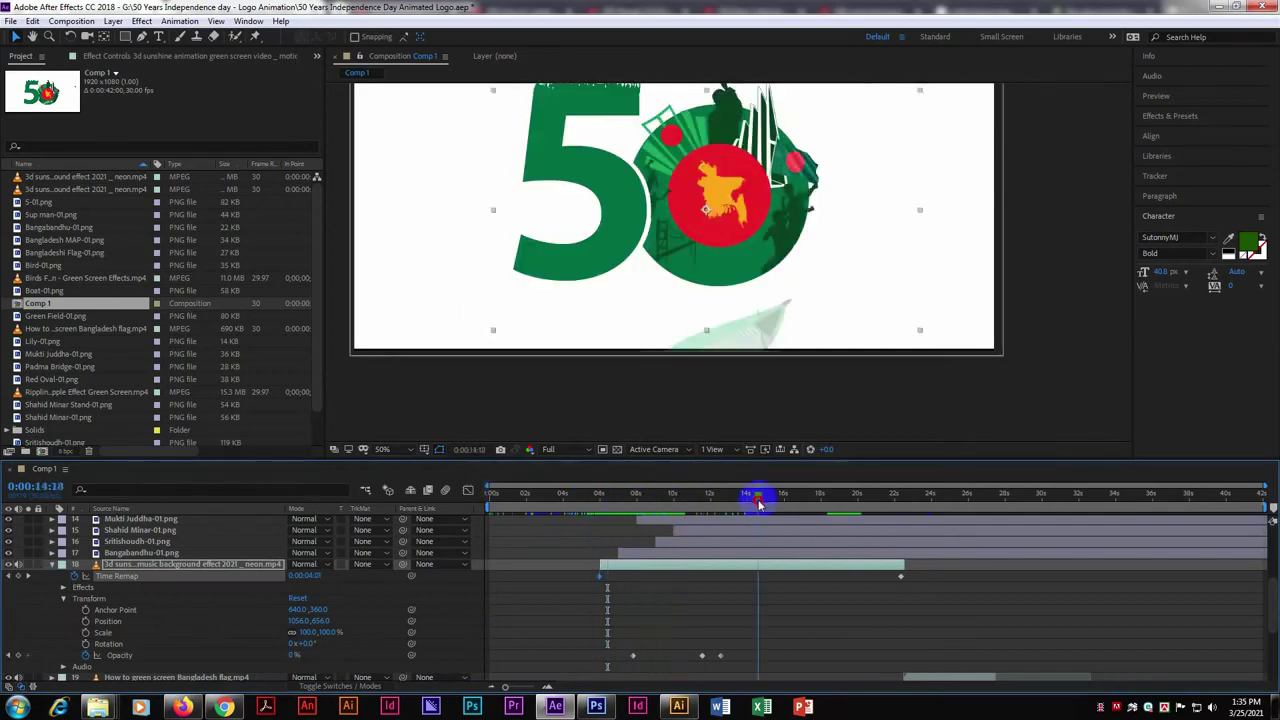
scroll(180, 566, "up", 5)
left_click(818, 495)
key("comma")
Move the Birds Flying clip to start at 17 seconds, undo a stray move, and scrub to check
left_click(800, 531)
left_click(745, 492)
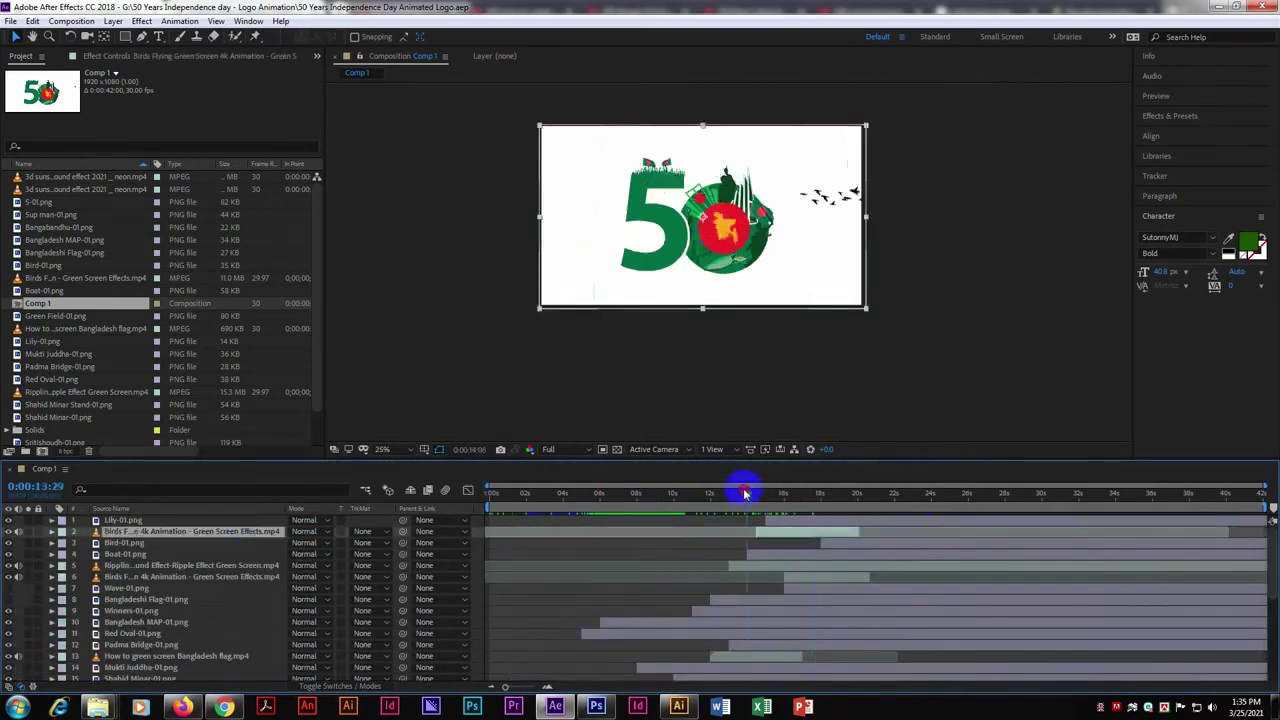
scroll(850, 500, "up", 3)
left_click(895, 539)
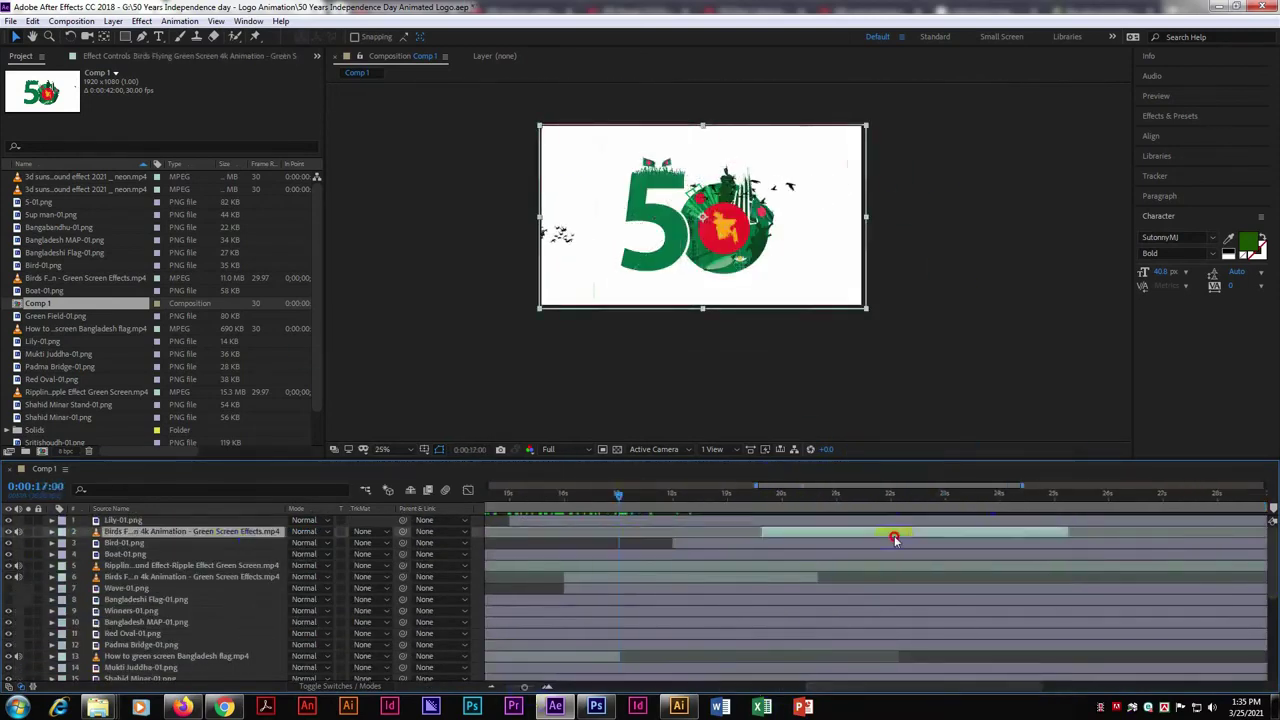
left_click_drag(640, 577, 696, 528)
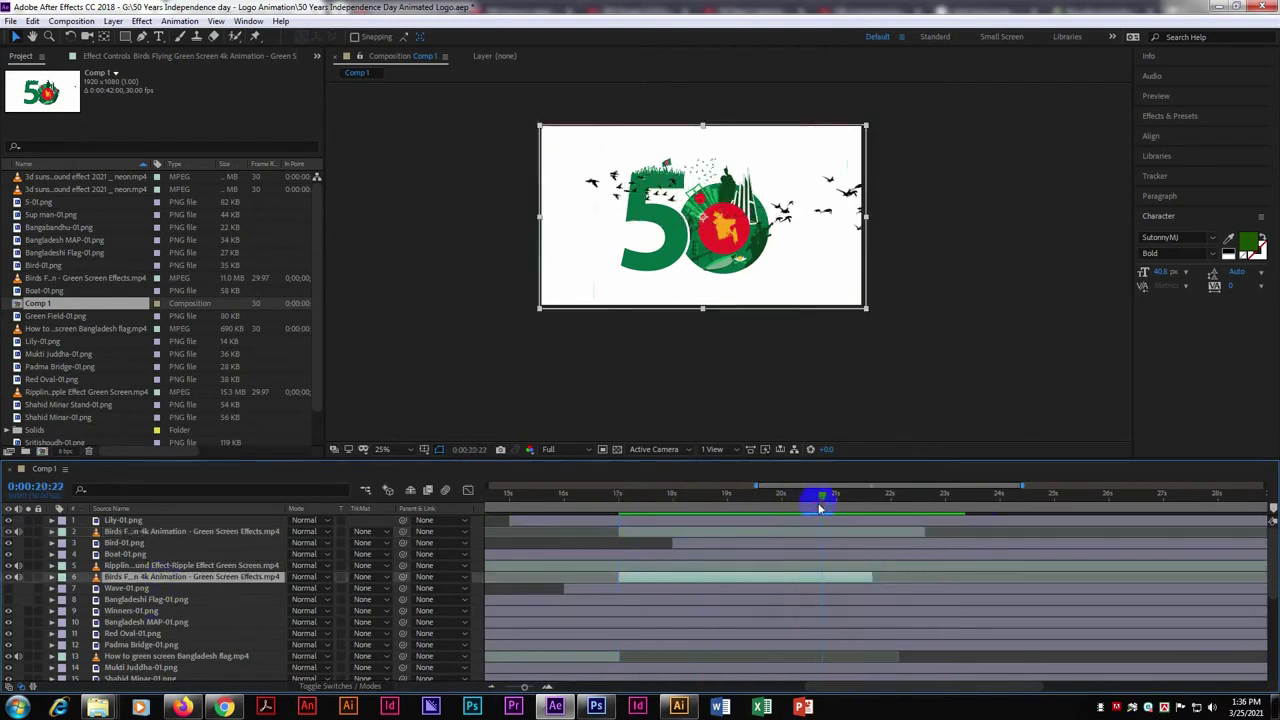
key("ctrl+z")
mouse_move(622, 497)
left_mouse_down()
mouse_move(786, 494)
mouse_move(670, 494)
left_mouse_up()
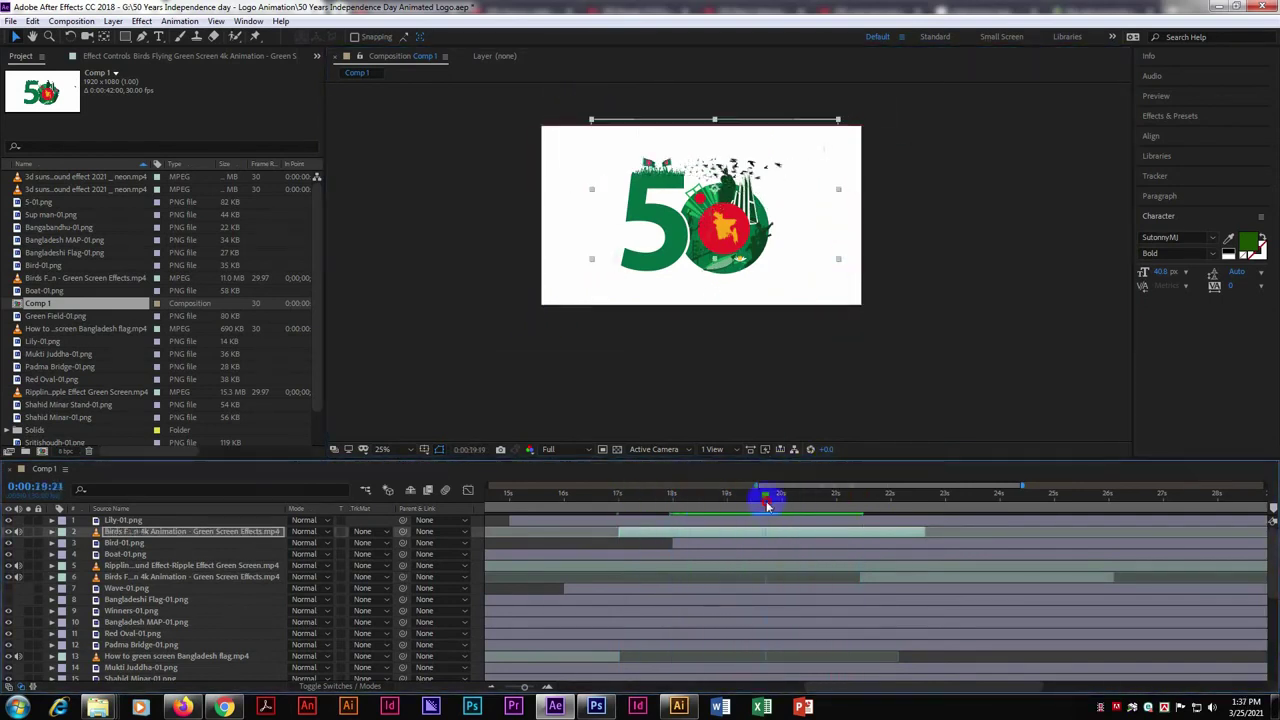
scroll(700, 580, "down", 5)
mouse_move(767, 506)
left_mouse_down()
mouse_move(849, 498)
mouse_move(722, 493)
left_mouse_up()
Select one of the flag clips and bring up its colour key settings
left_click(925, 600)
key("period")
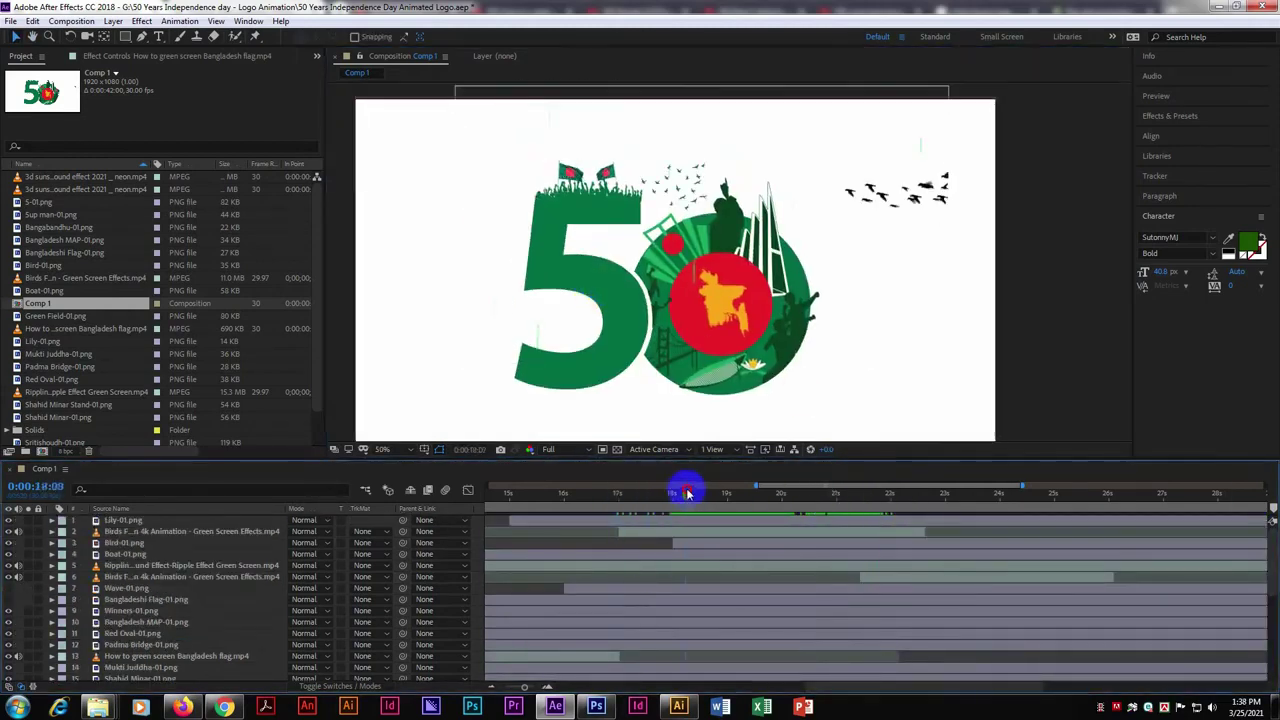
left_click(180, 55)
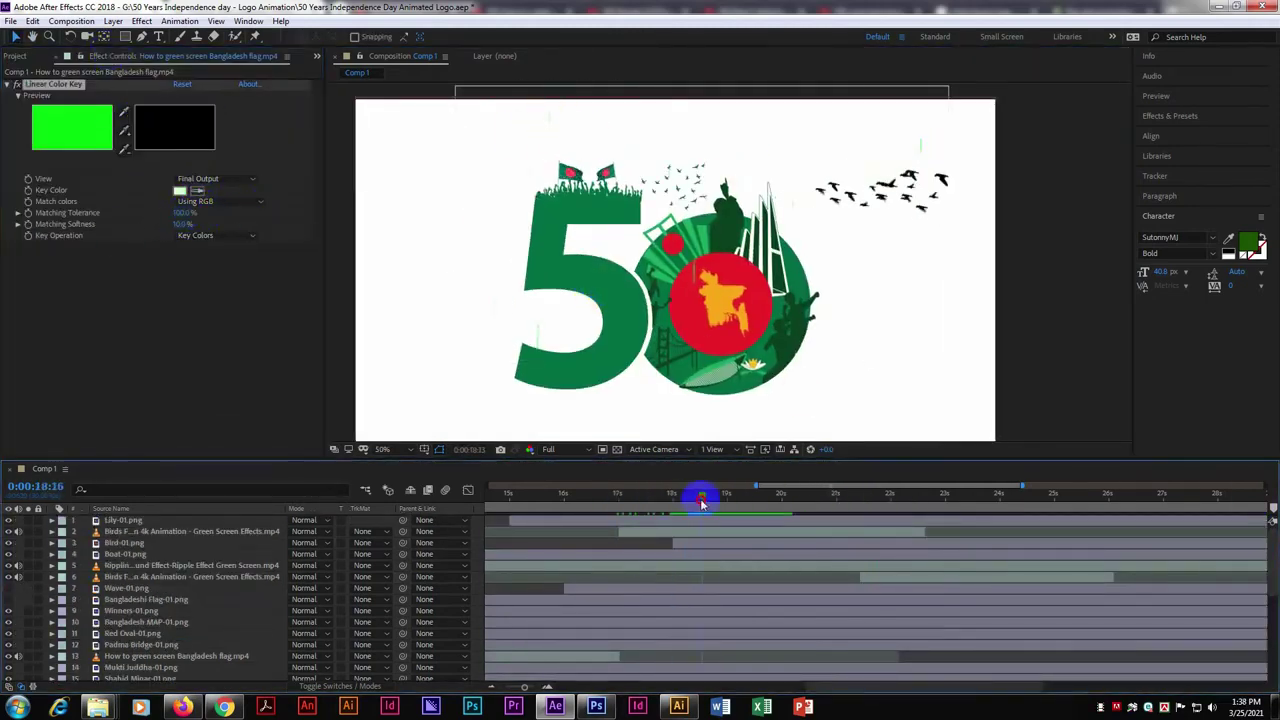
Sample the Birds Flying clip's green background as its Linear Color Key colour, reviewing around 17–21 seconds
left_click(766, 531)
left_click(617, 493)
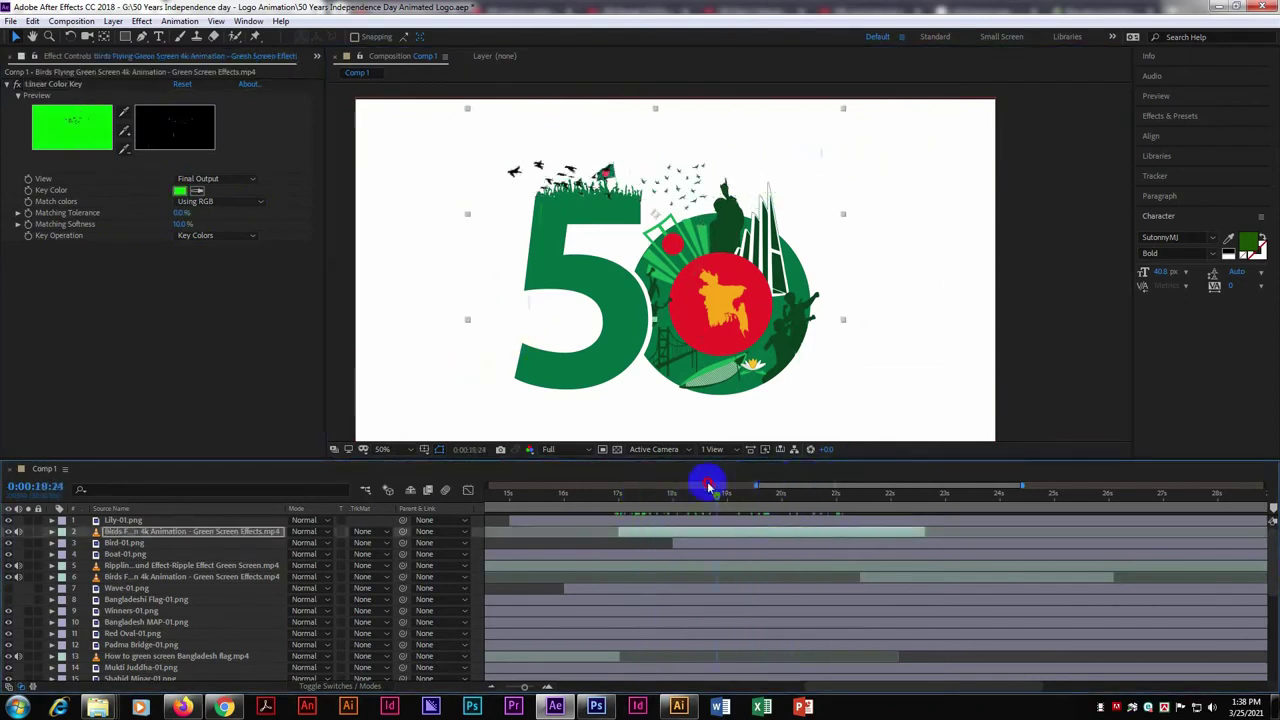
mouse_move(743, 493)
left_mouse_down()
mouse_move(731, 486)
mouse_move(887, 483)
mouse_move(855, 495)
left_mouse_up()
left_click(840, 495)
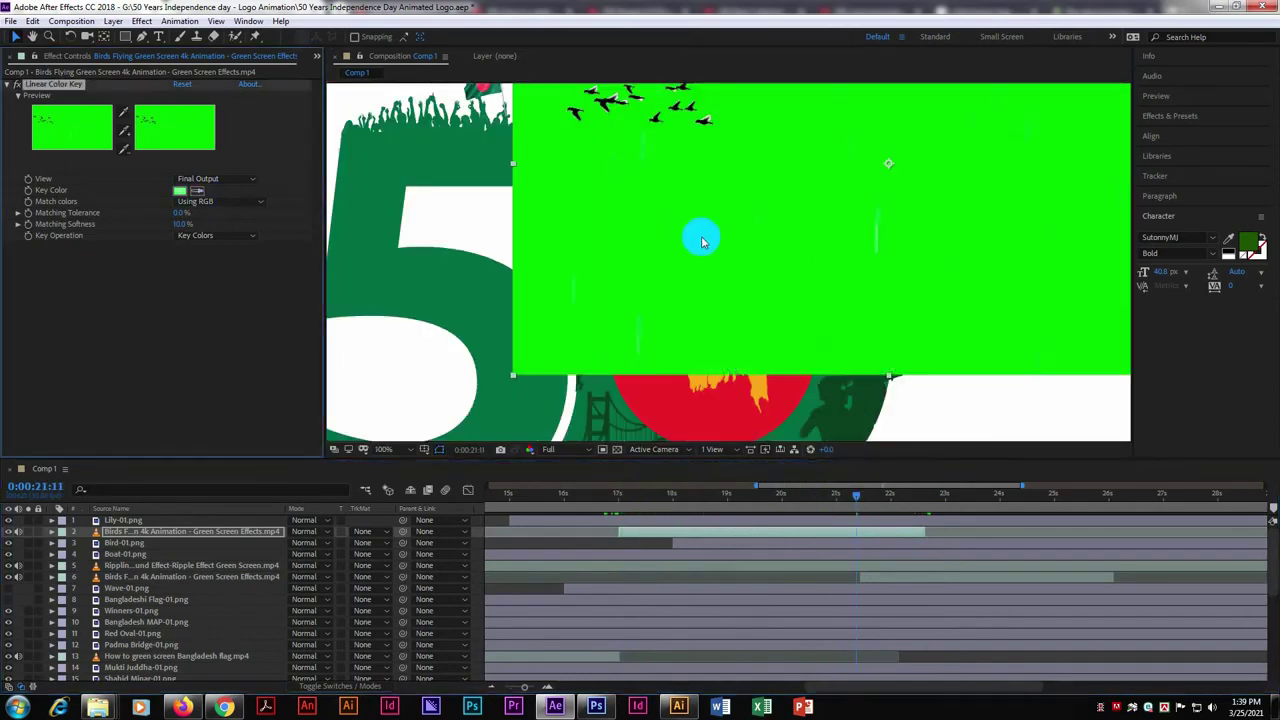
left_click(196, 191)
left_click(636, 494)
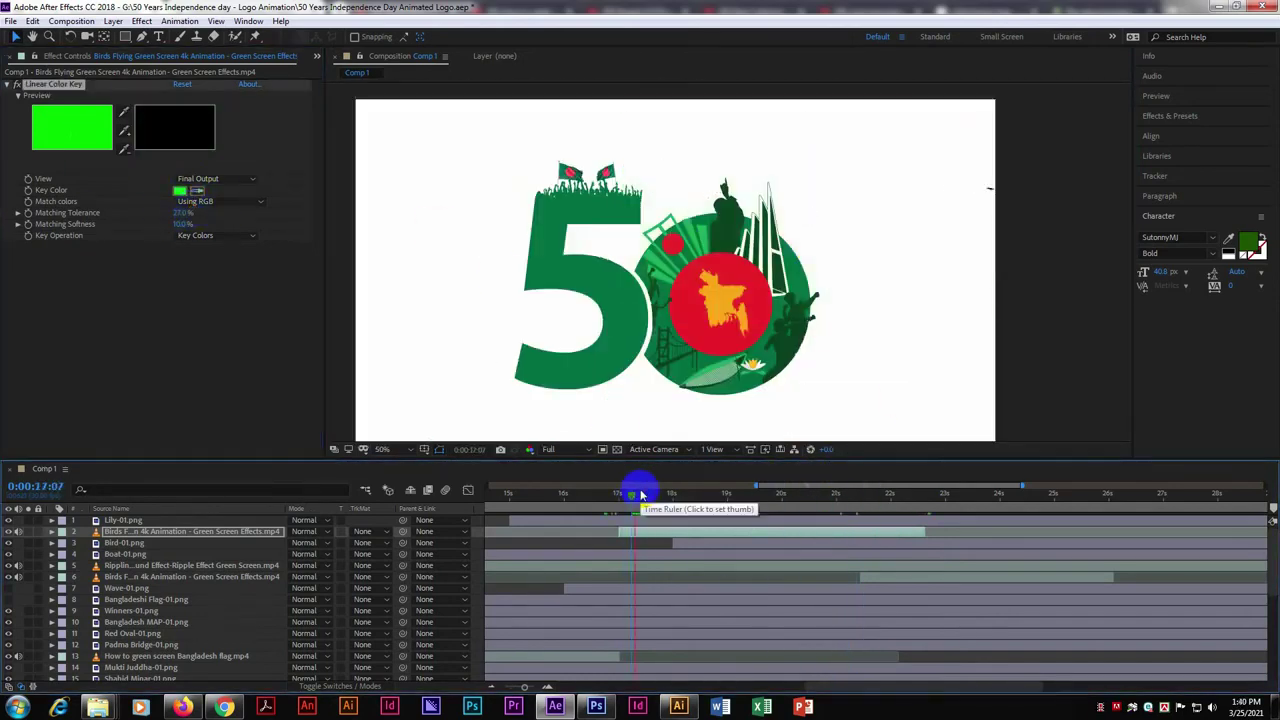